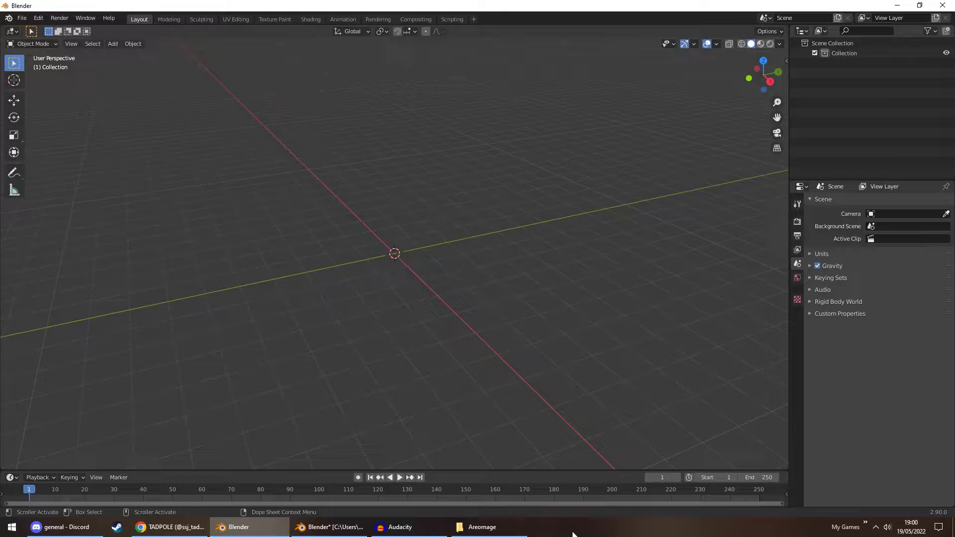
Check the clock, then bring up Fennec.blend in Blender's UV Editing workspace.
{"action": "left_click", "coordinate": [910, 527]}
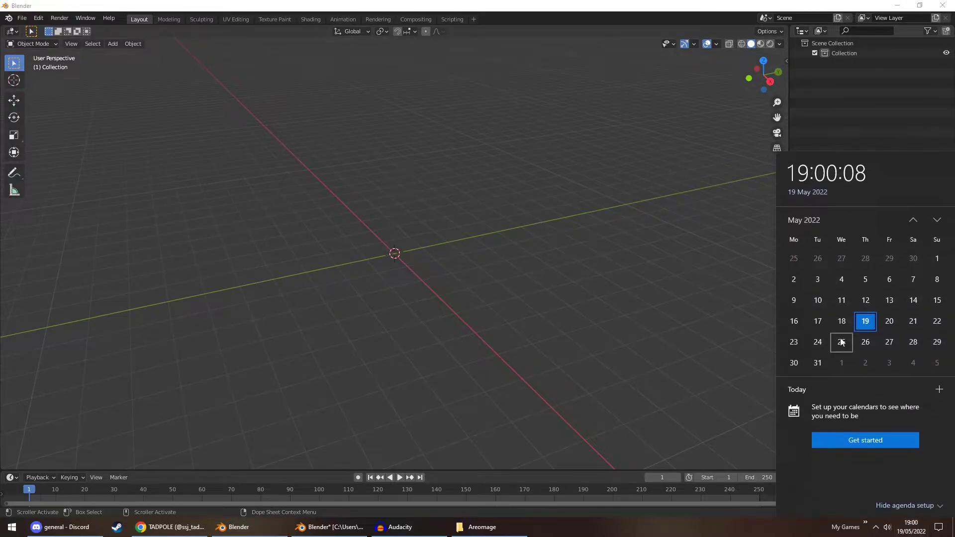
{"action": "left_click", "coordinate": [852, 127]}
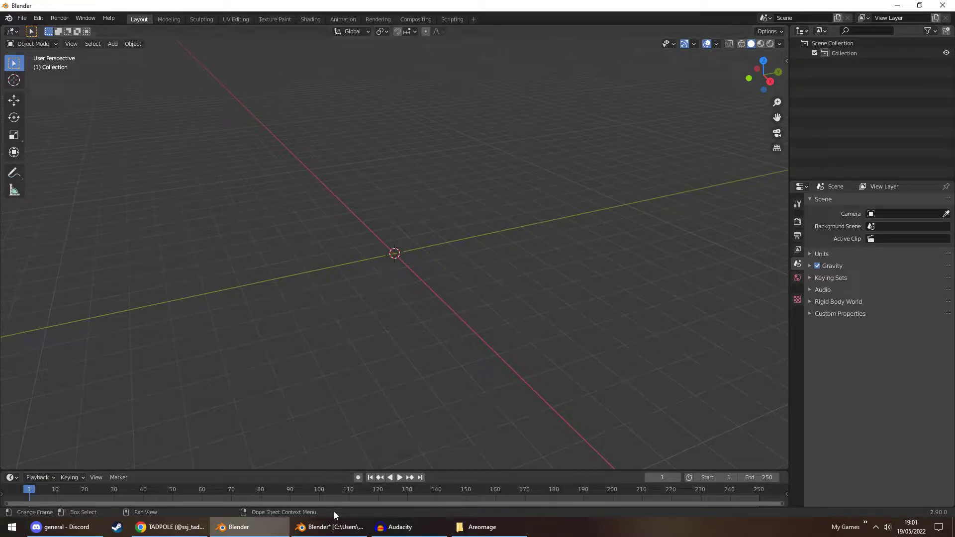
{"action": "left_click", "coordinate": [336, 528]}
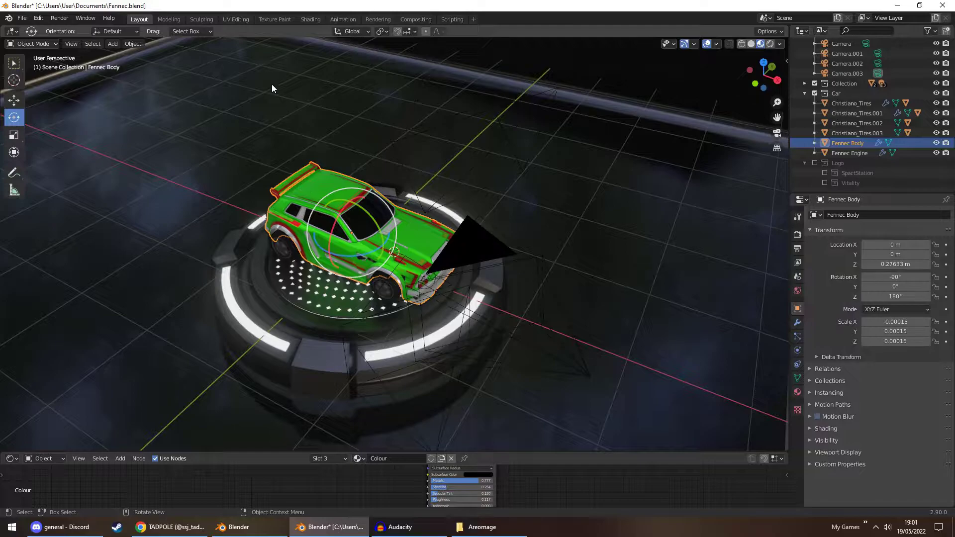
{"action": "left_click", "coordinate": [240, 20]}
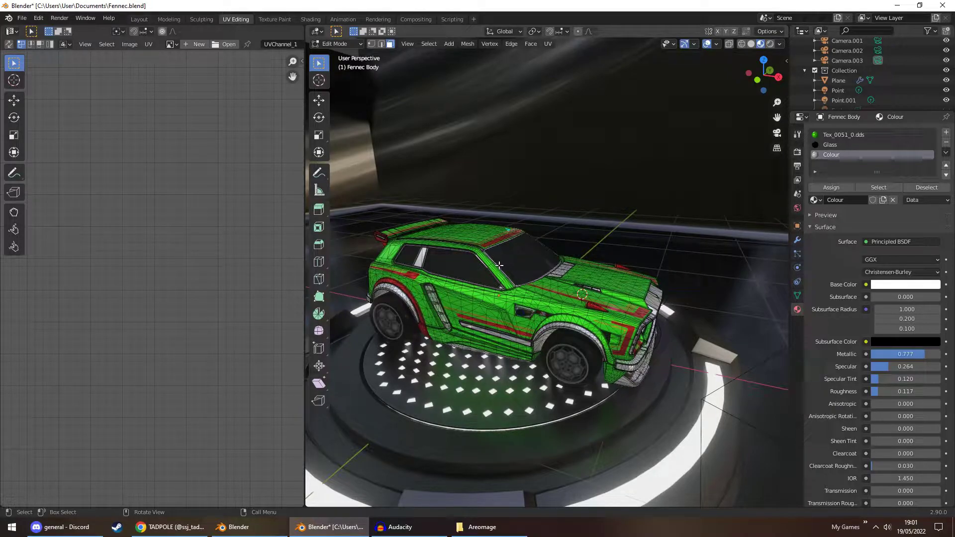
Select all of the Fennec Body mesh to show its full packed UV layout, widening the UV area.
{"action": "middle_click_drag", "start_coordinate": [491, 242], "coordinate": [465, 233]}
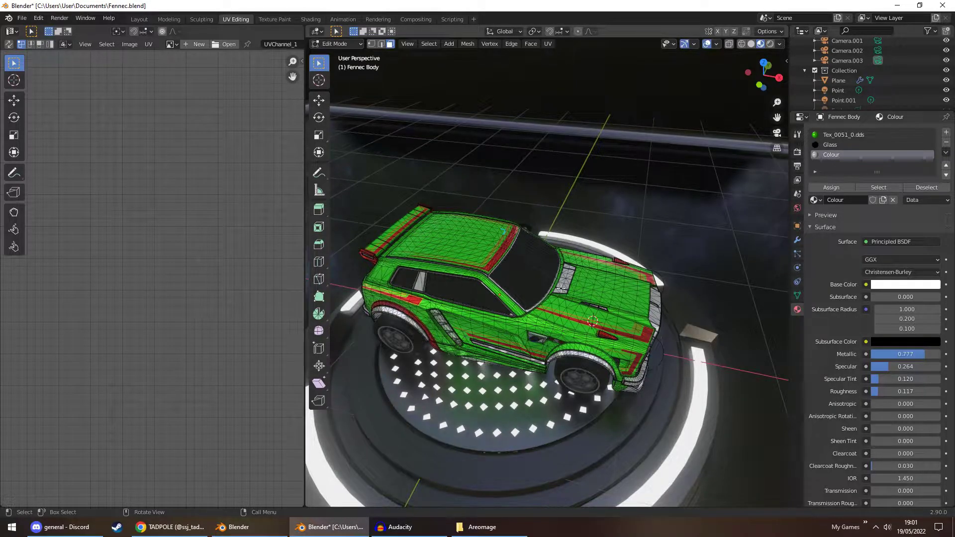
{"action": "key", "text": "a"}
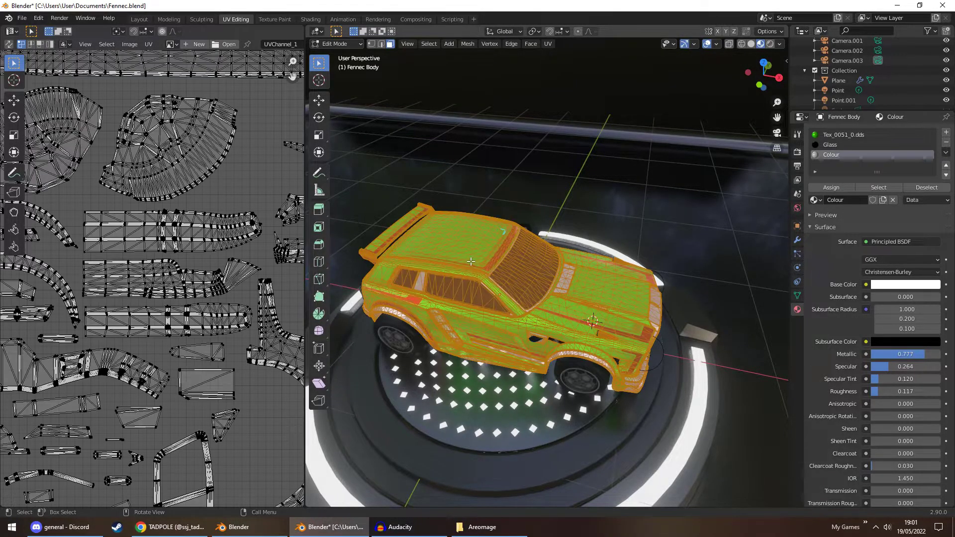
{"action": "scroll", "coordinate": [244, 262], "scroll_direction": "down", "scroll_amount": 3}
{"action": "scroll", "coordinate": [244, 262], "scroll_direction": "up", "scroll_amount": 2}
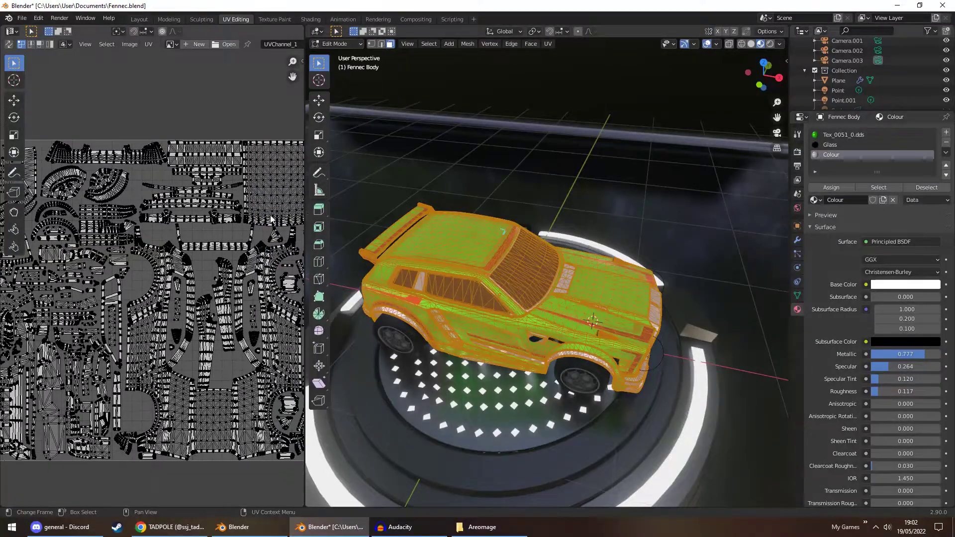
{"action": "left_click_drag", "start_coordinate": [305, 263], "coordinate": [334, 264]}
{"action": "scroll", "coordinate": [228, 264], "scroll_direction": "up", "scroll_amount": 1}
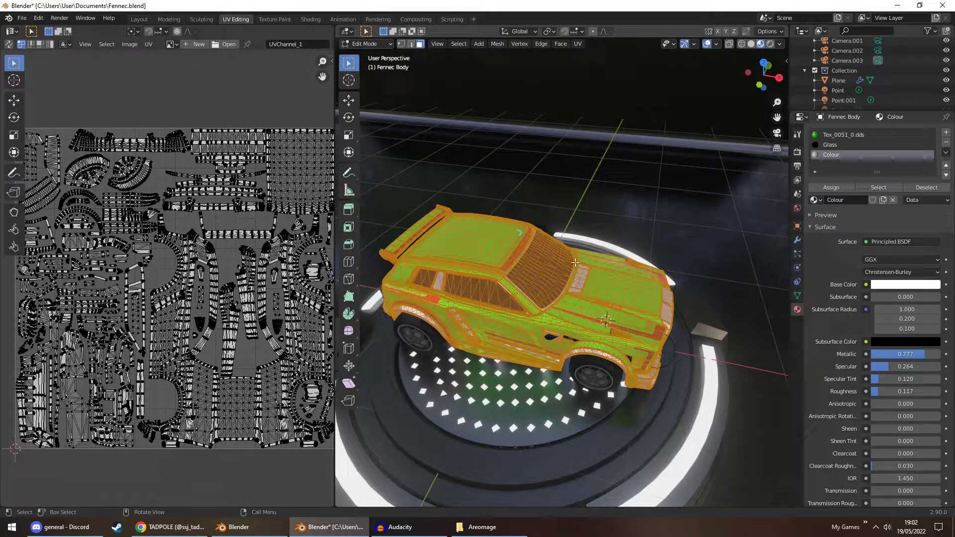
{"action": "middle_click_drag", "start_coordinate": [574, 263], "coordinate": [528, 251]}
{"action": "left_click", "coordinate": [527, 252]}
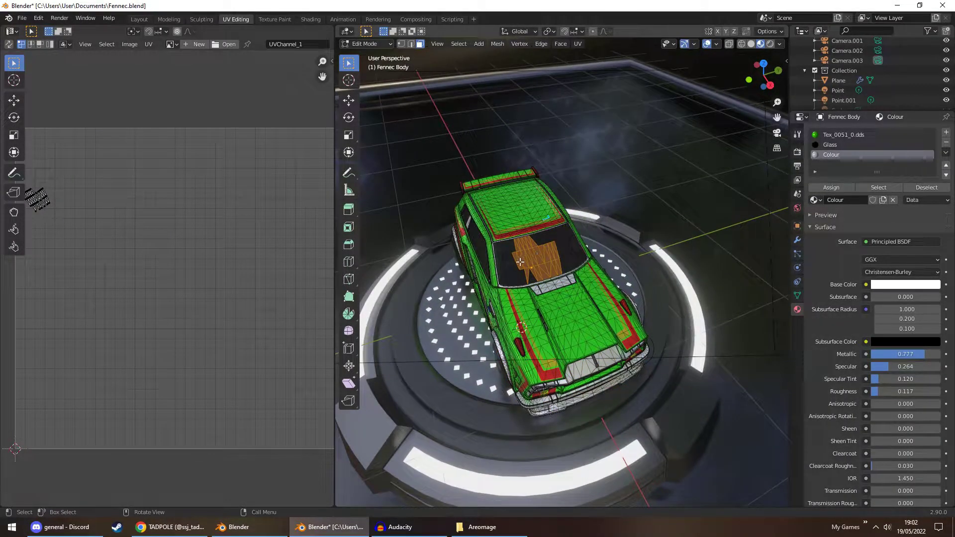
{"action": "middle_click_drag", "start_coordinate": [505, 241], "coordinate": [516, 252]}
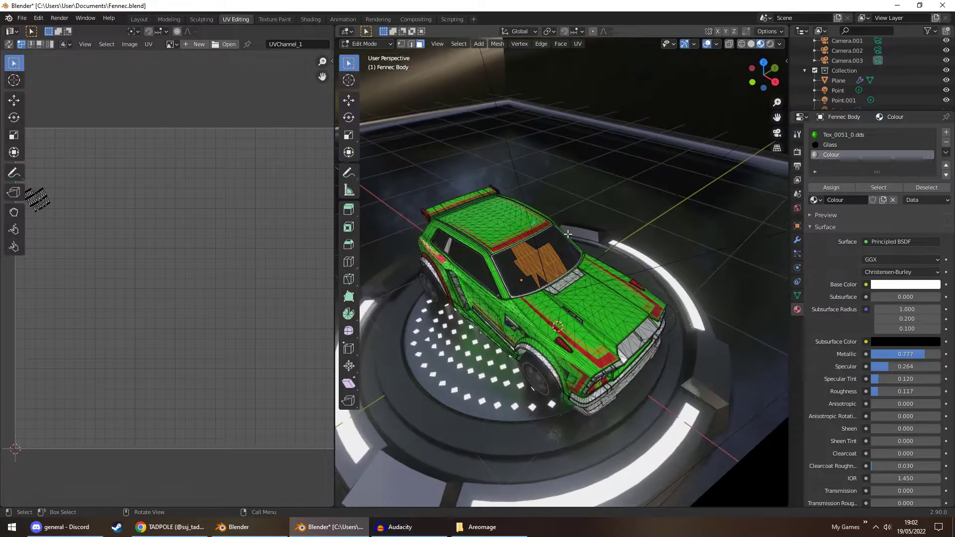
{"action": "left_click", "coordinate": [496, 226]}
{"action": "key", "text": "a"}
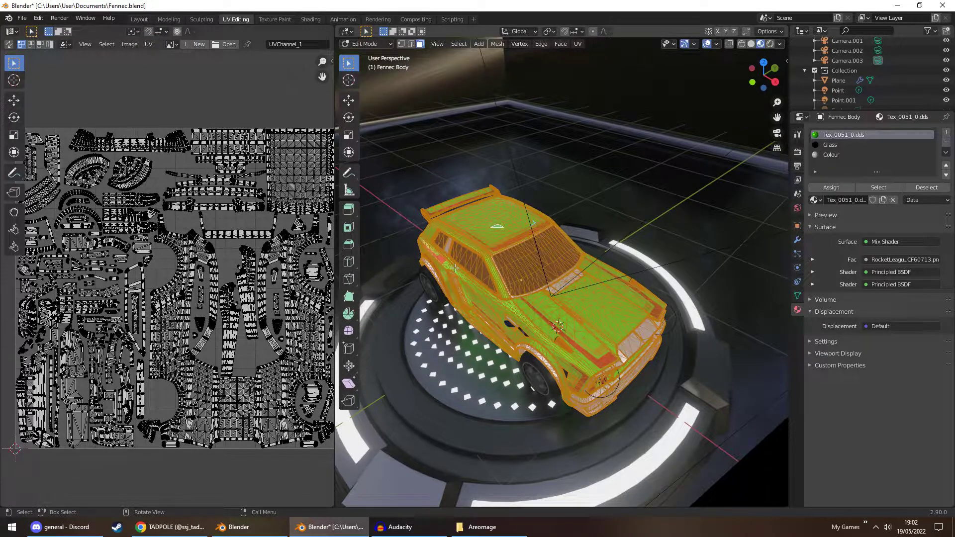
Enable UV Sync Selection and select the connected rear window strip island.
{"action": "left_click", "coordinate": [9, 44]}
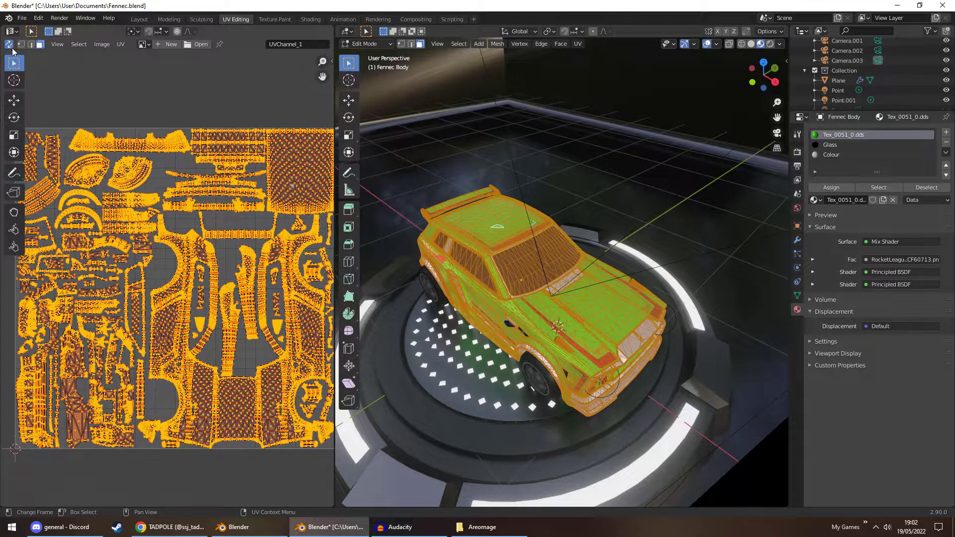
{"action": "middle_click_drag", "start_coordinate": [145, 190], "coordinate": [233, 210]}
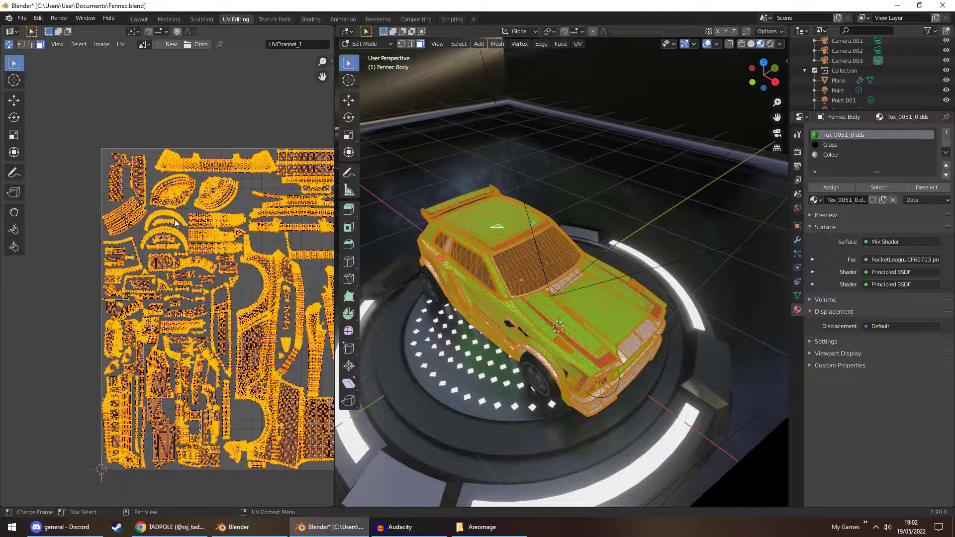
{"action": "middle_click_drag", "start_coordinate": [547, 273], "coordinate": [478, 273]}
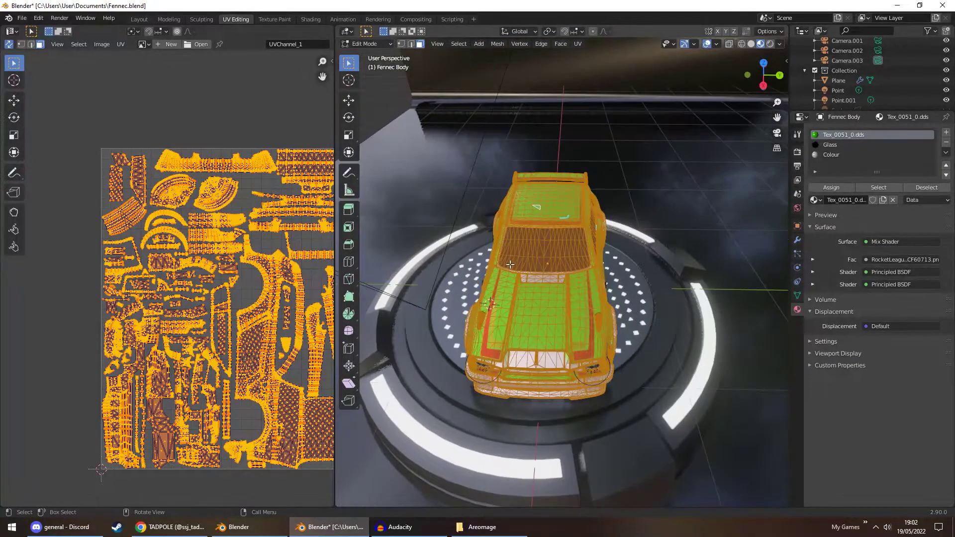
{"action": "scroll", "coordinate": [505, 231], "scroll_direction": "up", "scroll_amount": 5}
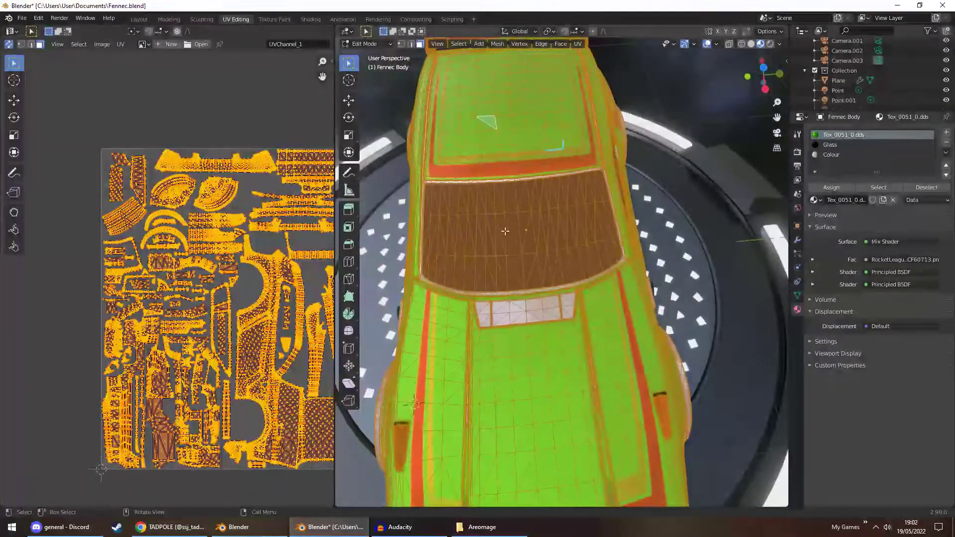
{"action": "left_click", "coordinate": [542, 261]}
{"action": "key", "text": "ctrl+l"}
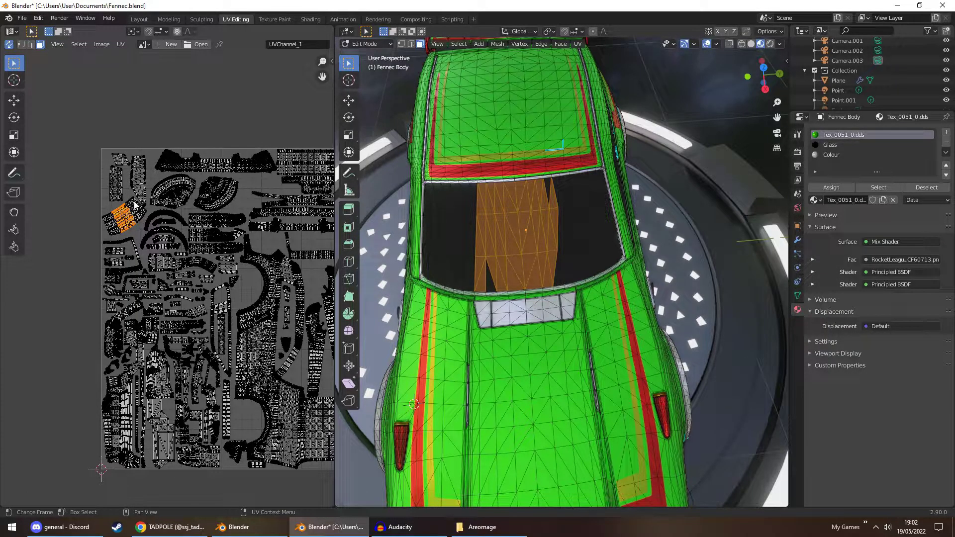
Box-select the remaining windshield islands in the UV editor.
{"action": "middle_click_drag", "start_coordinate": [363, 222], "coordinate": [460, 232]}
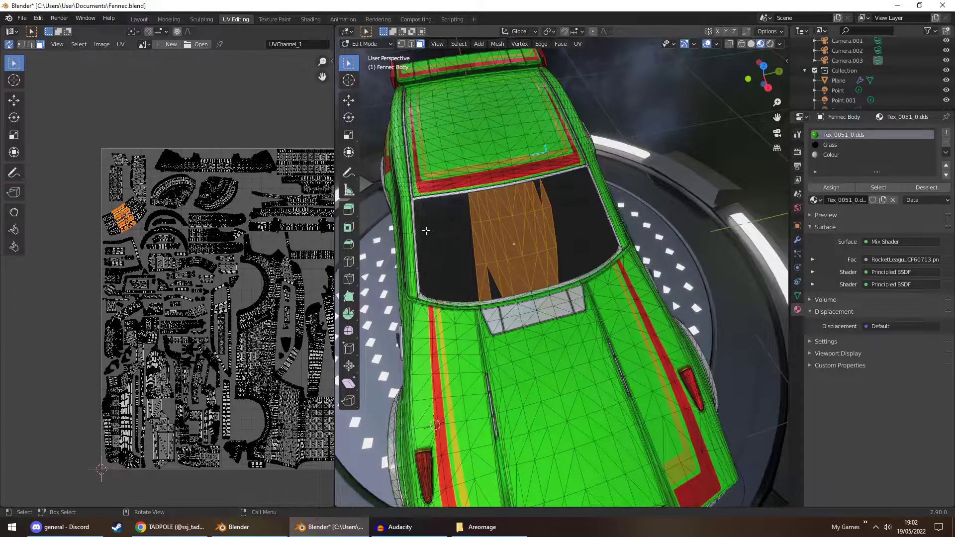
{"action": "scroll", "coordinate": [157, 203], "scroll_direction": "up", "scroll_amount": 5}
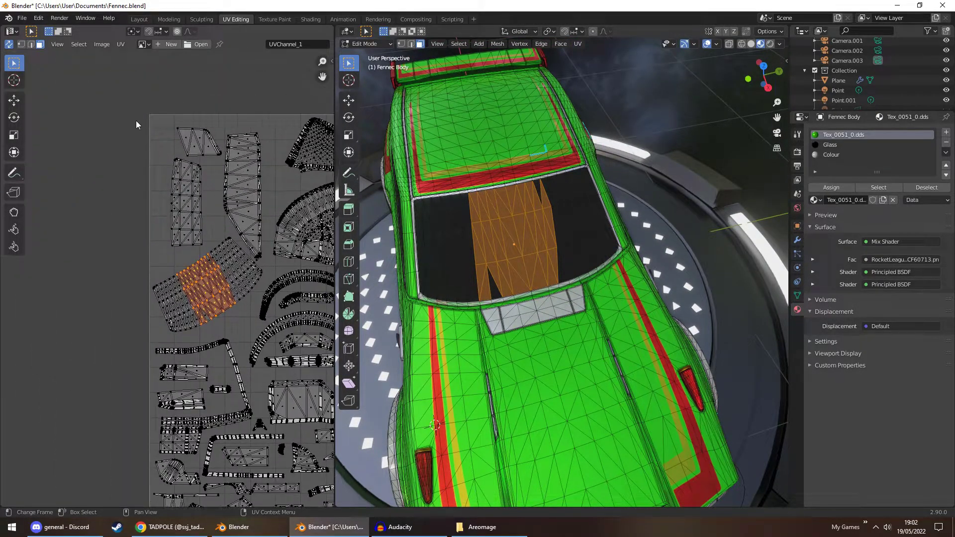
{"action": "left_click_drag", "start_coordinate": [126, 98], "coordinate": [270, 267]}
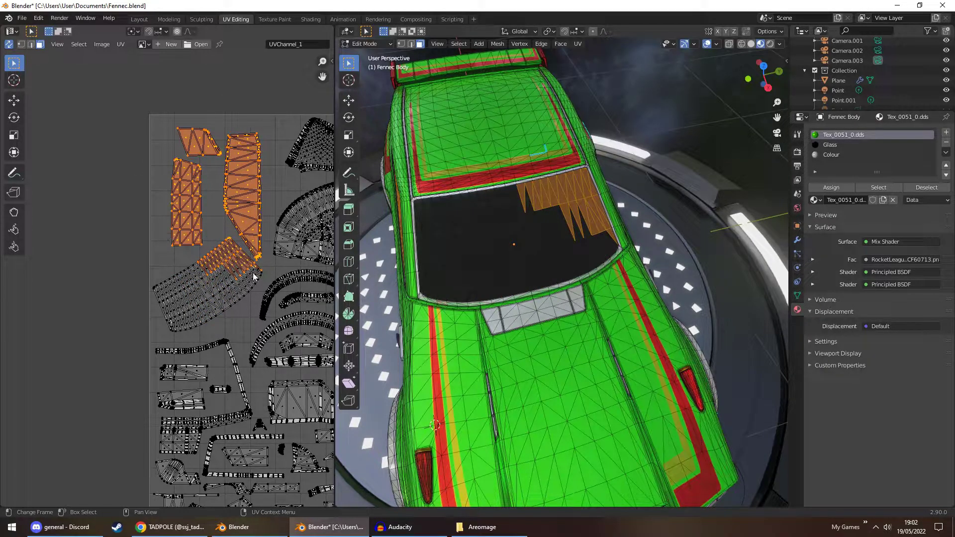
{"action": "middle_click_drag", "start_coordinate": [253, 276], "coordinate": [230, 202]}
{"action": "left_click_drag", "start_coordinate": [109, 123], "coordinate": [225, 240]}
{"action": "left_click_drag", "start_coordinate": [197, 158], "coordinate": [243, 213]}
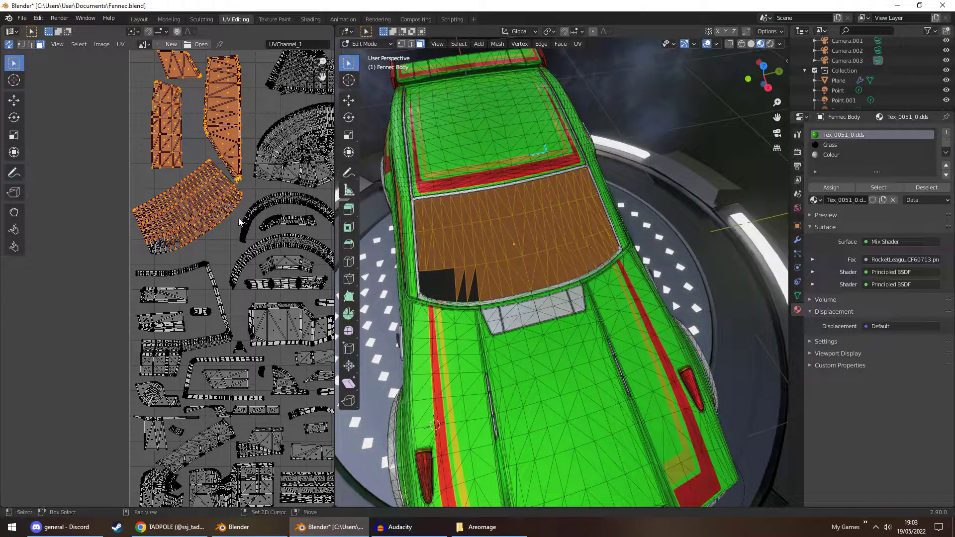
{"action": "left_click_drag", "start_coordinate": [133, 233], "coordinate": [202, 262]}
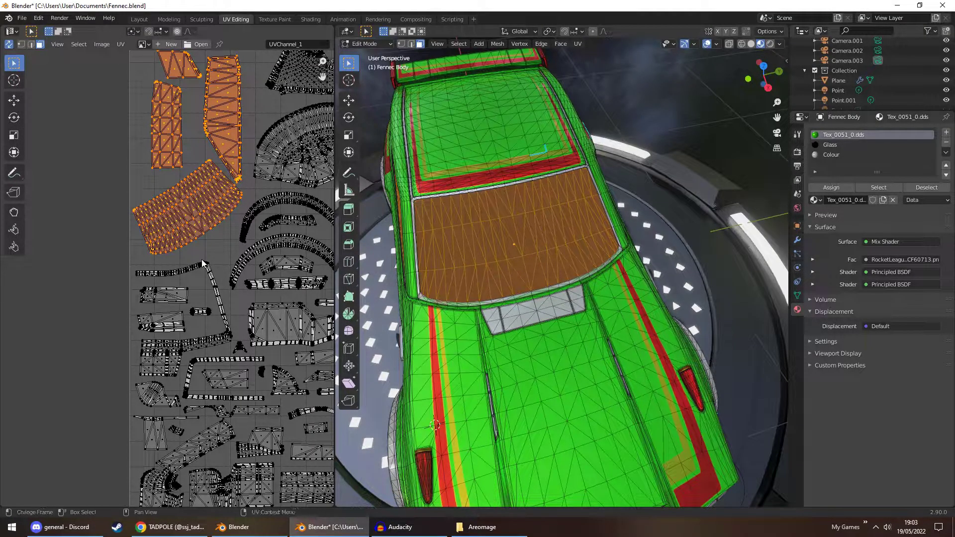
{"action": "scroll", "coordinate": [201, 254], "scroll_direction": "down", "scroll_amount": 2}
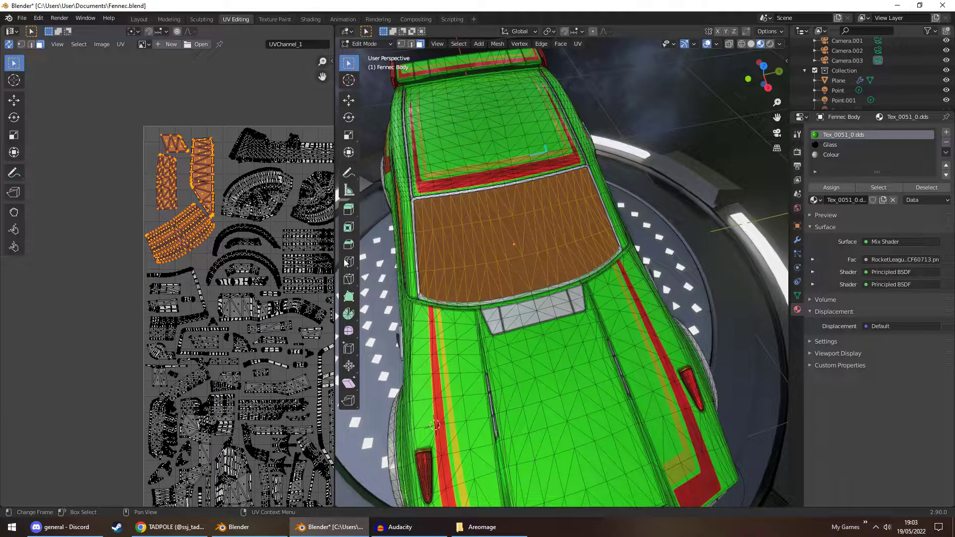
{"action": "middle_click_drag", "start_coordinate": [378, 279], "coordinate": [333, 227]}
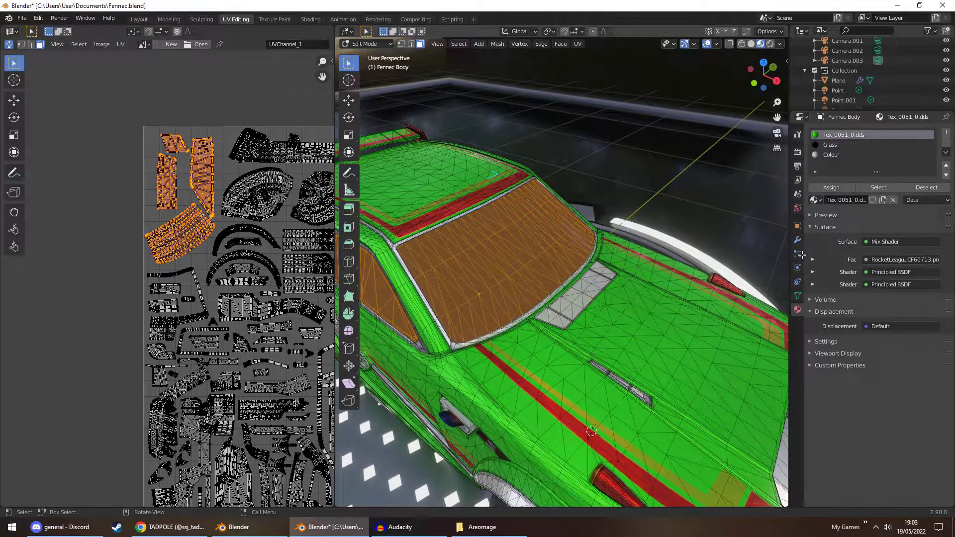
Check the Glass material, turn off UV sync, and select windshield faces in the viewport.
{"action": "left_click", "coordinate": [833, 144]}
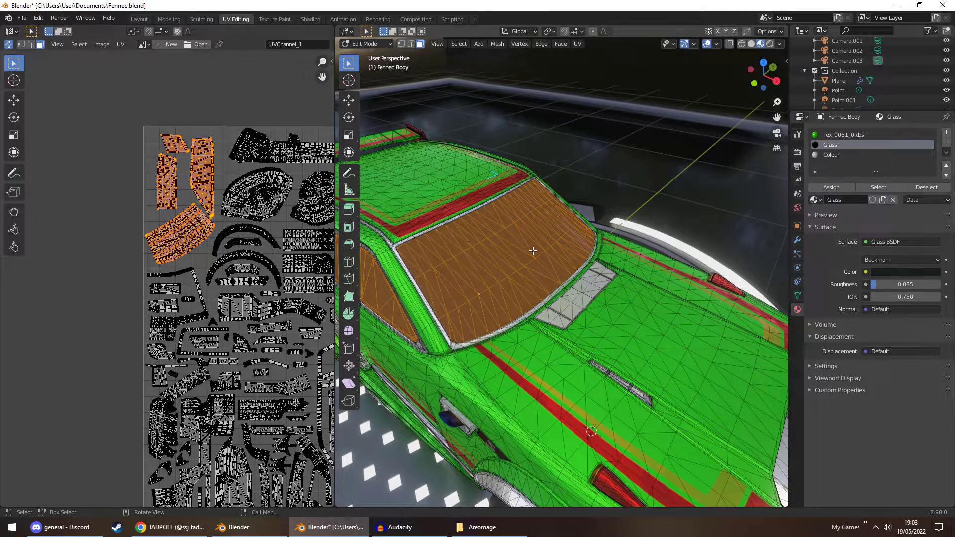
{"action": "scroll", "coordinate": [533, 251], "scroll_direction": "down", "scroll_amount": 6}
{"action": "middle_click_drag", "start_coordinate": [532, 250], "coordinate": [508, 253]}
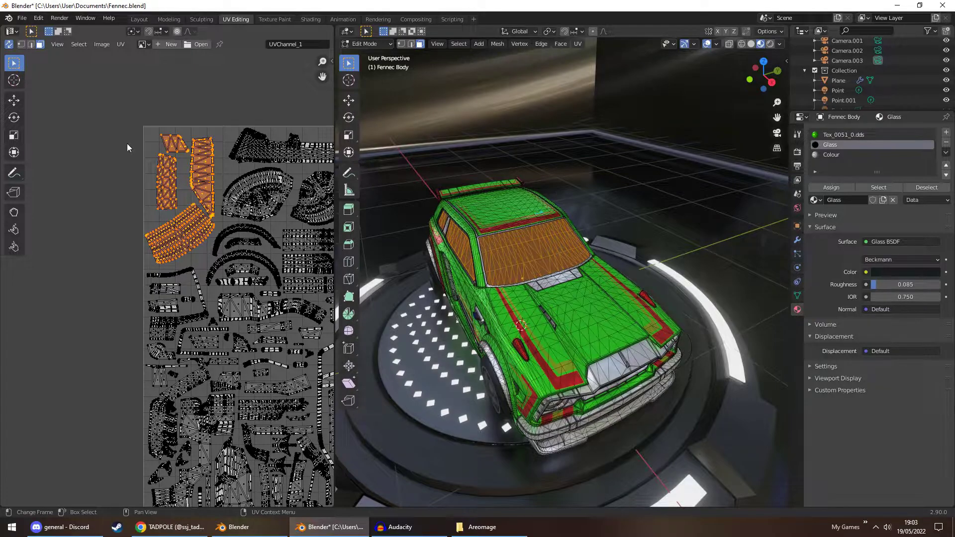
{"action": "left_click", "coordinate": [8, 45]}
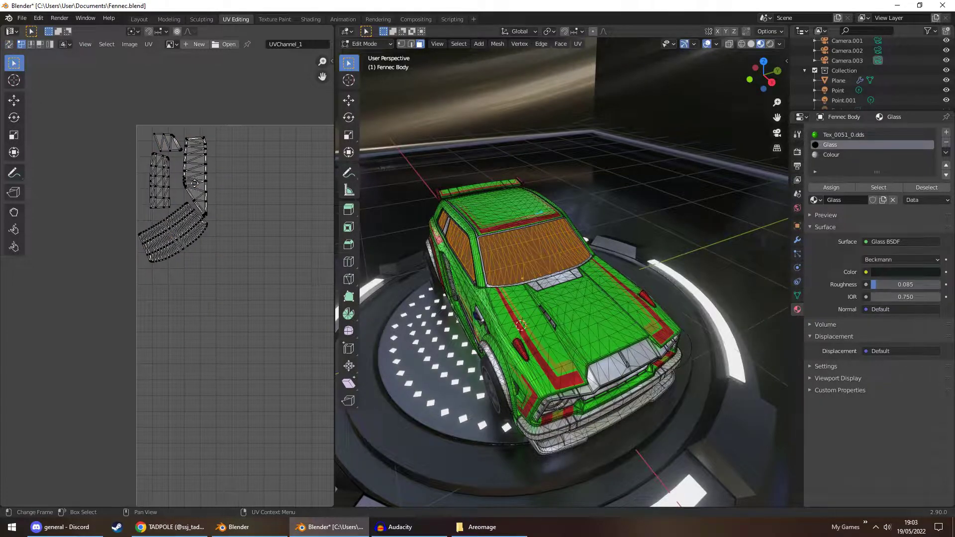
{"action": "left_click", "coordinate": [531, 264]}
{"action": "middle_click_drag", "start_coordinate": [531, 263], "coordinate": [515, 267]}
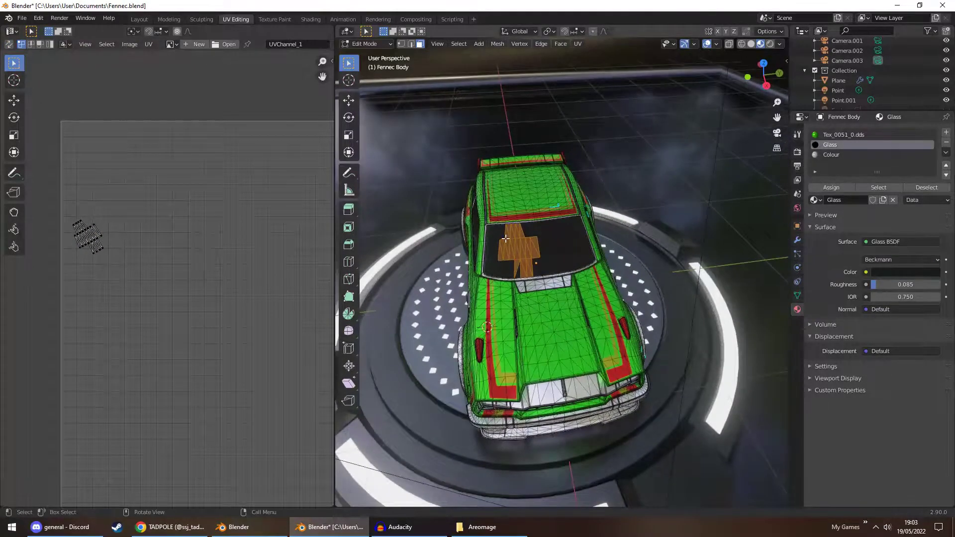
{"action": "left_click_drag", "start_coordinate": [503, 236], "coordinate": [562, 264], "text": "shift"}
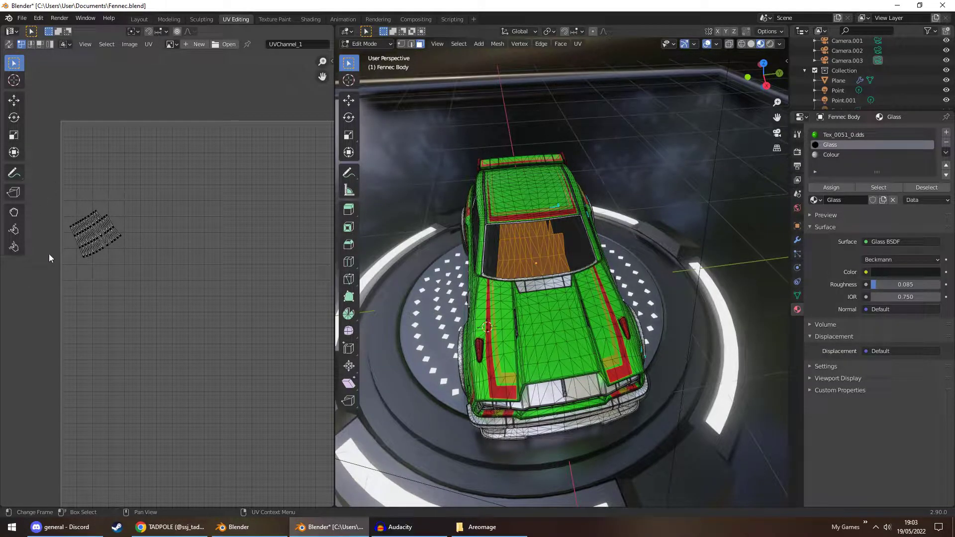
Box-select and adjust the windshield UV island, adding the windshield's left strip faces.
{"action": "left_click_drag", "start_coordinate": [50, 262], "coordinate": [127, 204]}
{"action": "left_click_drag", "start_coordinate": [62, 189], "coordinate": [162, 296]}
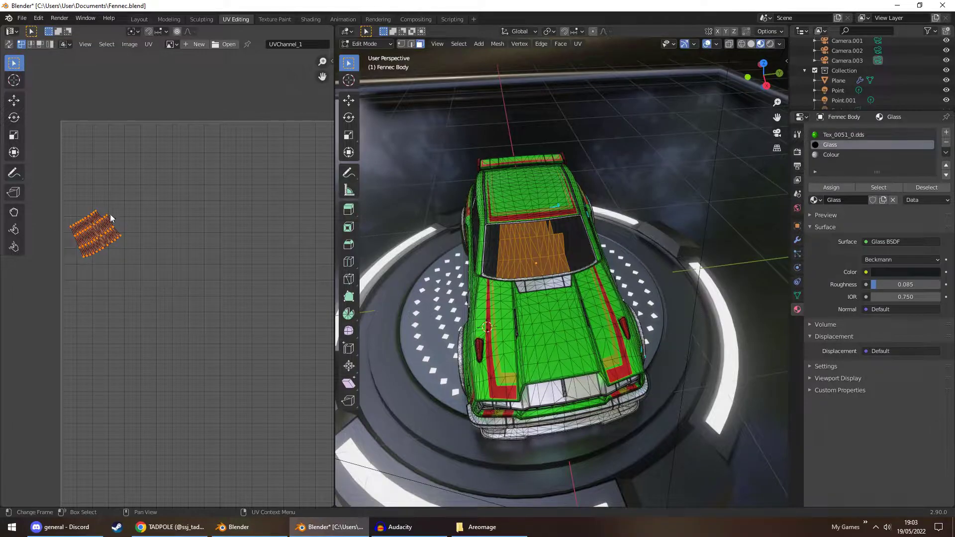
{"action": "left_click_drag", "start_coordinate": [111, 218], "coordinate": [154, 196]}
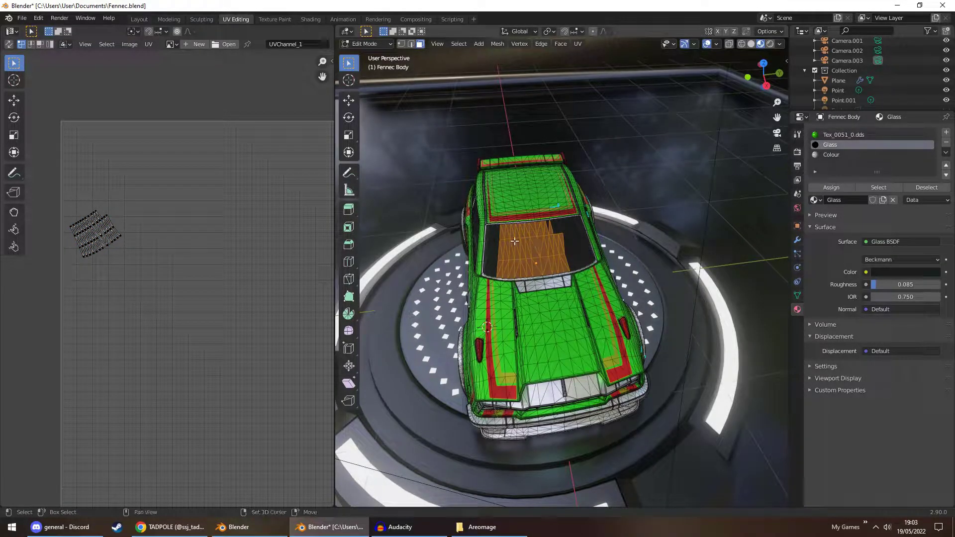
{"action": "left_click", "coordinate": [521, 264], "text": "shift"}
{"action": "left_click_drag", "start_coordinate": [555, 231], "coordinate": [591, 269]}
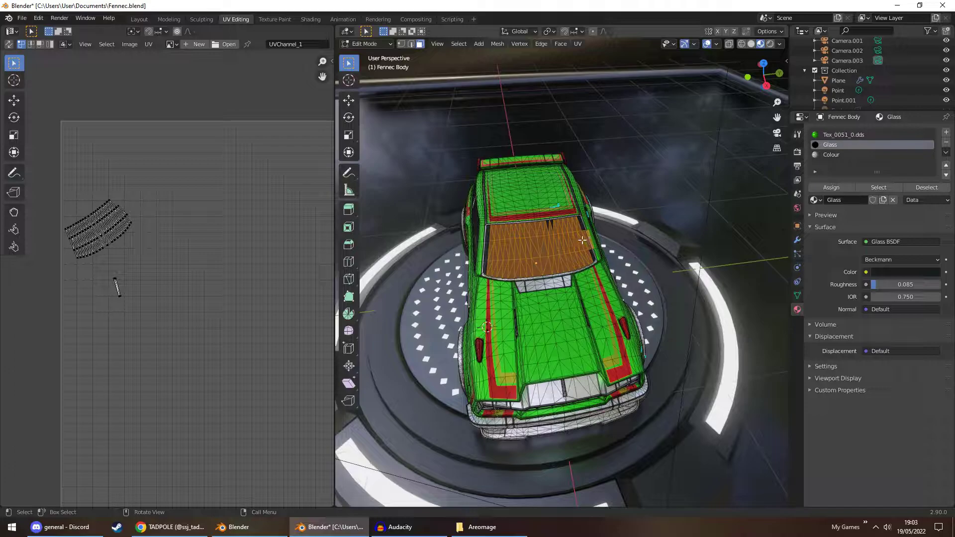
Re-enable UV sync, select the whole mesh to show all islands, then pick windshield faces.
{"action": "left_click", "coordinate": [9, 44]}
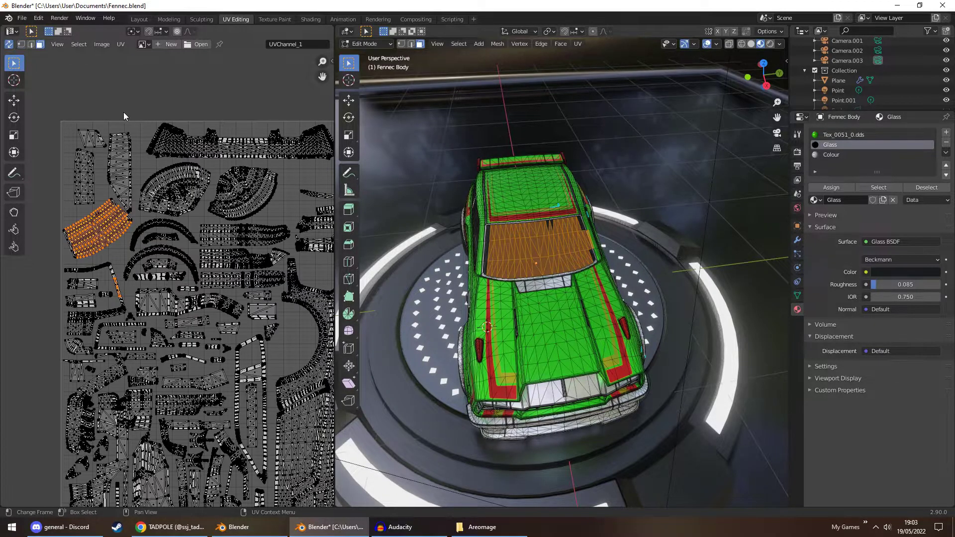
{"action": "left_click", "coordinate": [93, 103]}
{"action": "key", "text": "a"}
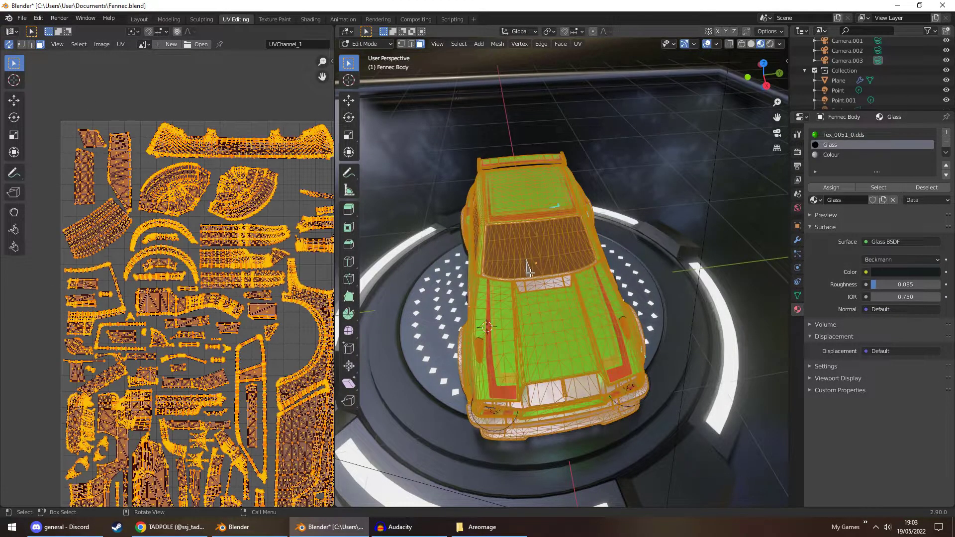
{"action": "left_click", "coordinate": [113, 206]}
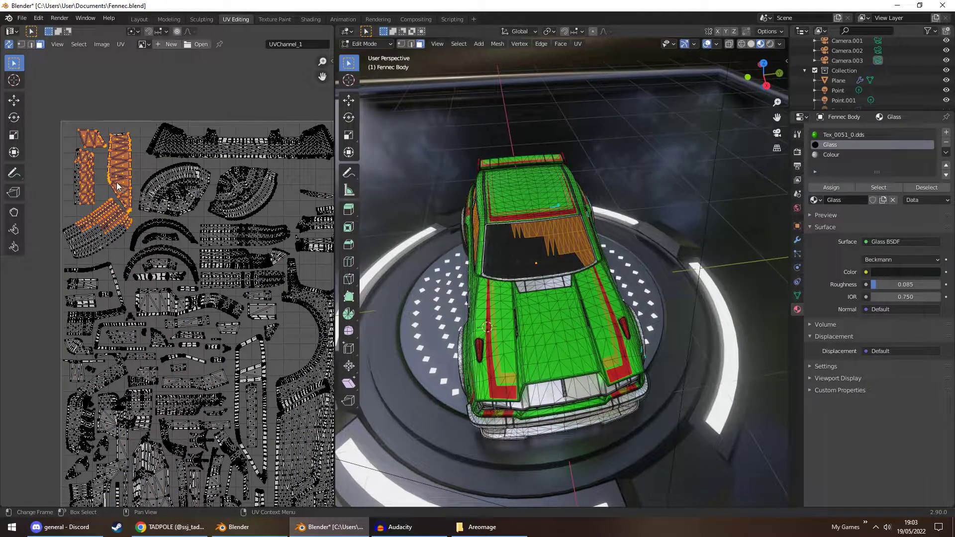
{"action": "middle_click_drag", "start_coordinate": [504, 324], "coordinate": [524, 318]}
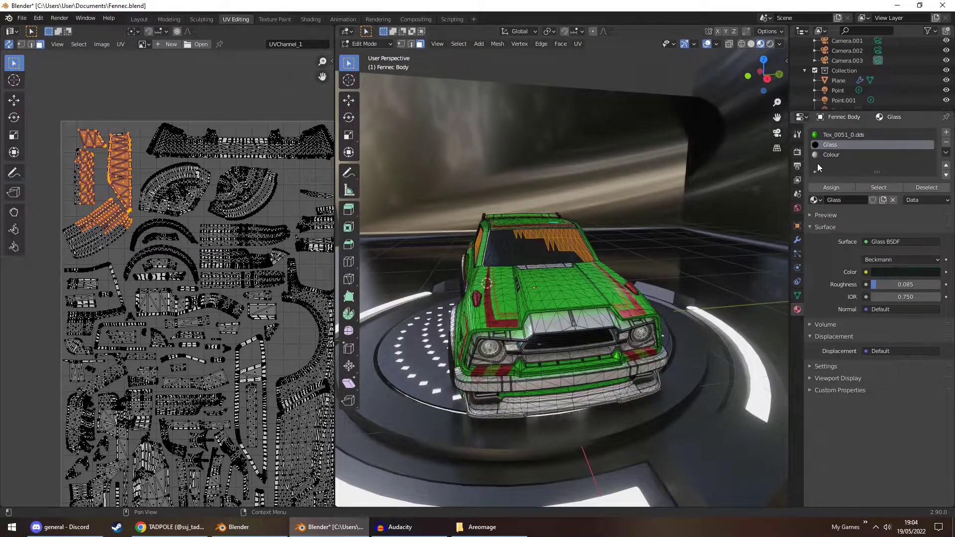
Change the Colour material's base colour from white to red and pick a hood face.
{"action": "left_click", "coordinate": [829, 155]}
{"action": "left_click", "coordinate": [891, 285]}
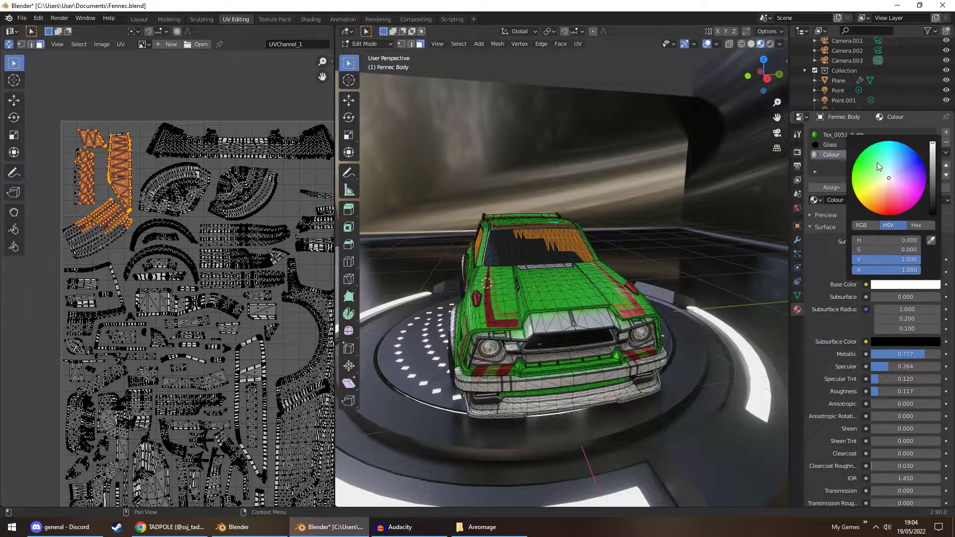
{"action": "left_click_drag", "start_coordinate": [876, 162], "coordinate": [899, 214]}
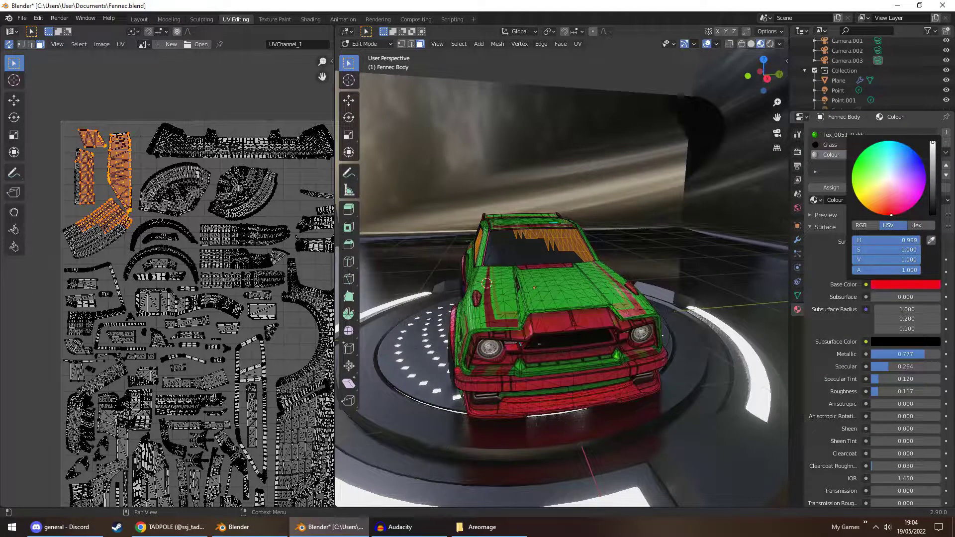
{"action": "middle_click_drag", "start_coordinate": [706, 268], "coordinate": [657, 308]}
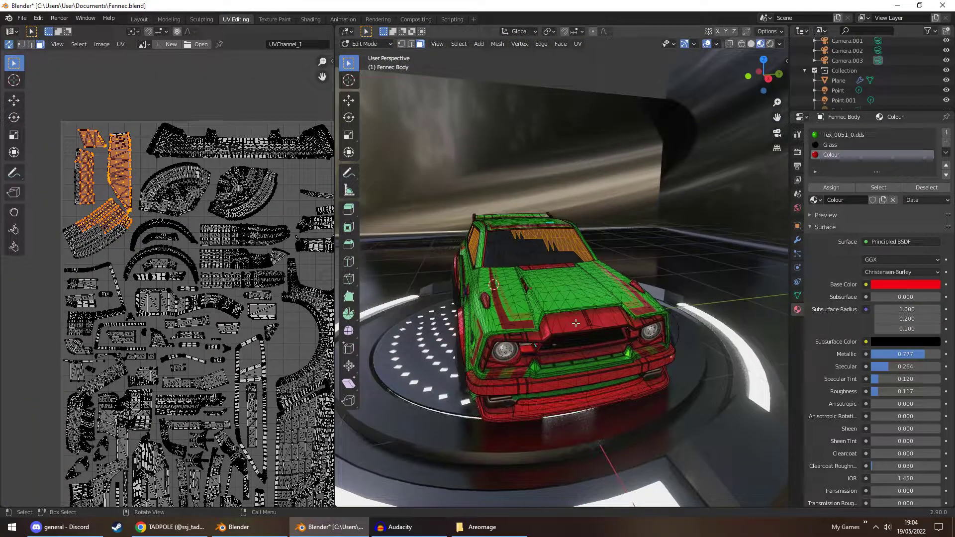
{"action": "left_click", "coordinate": [559, 319]}
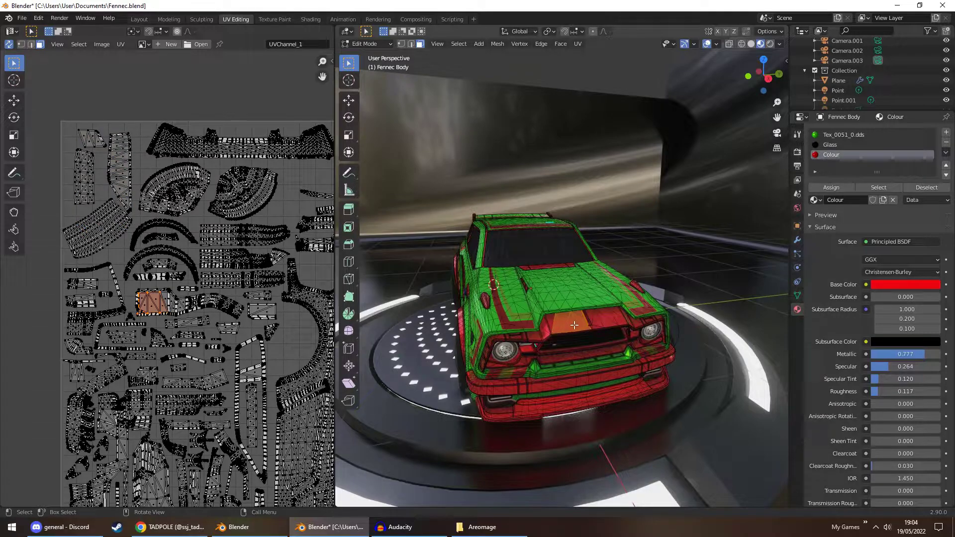
{"action": "scroll", "coordinate": [120, 283], "scroll_direction": "up", "scroll_amount": 6}
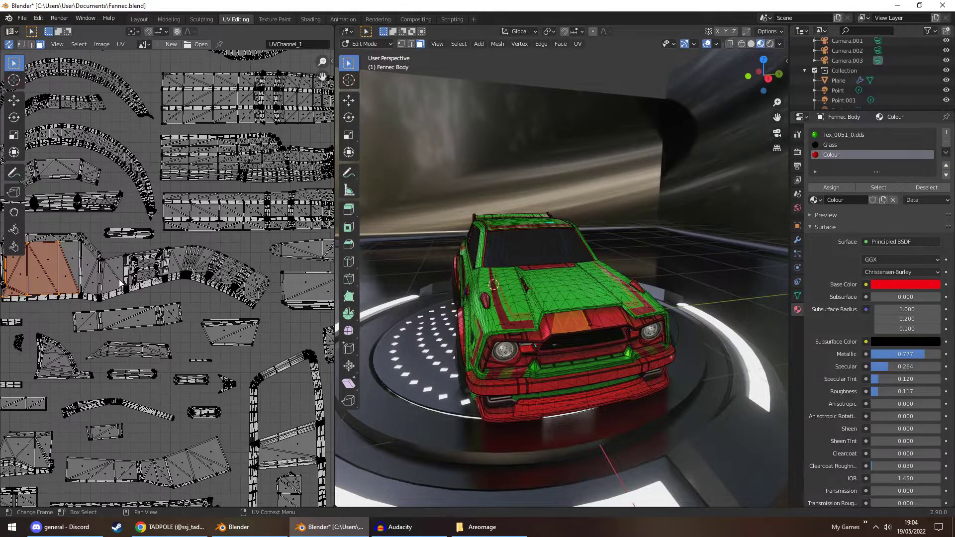
Select the hood's UV island plus its neighbouring islands with L and box selections.
{"action": "middle_click_drag", "start_coordinate": [120, 283], "coordinate": [189, 265]}
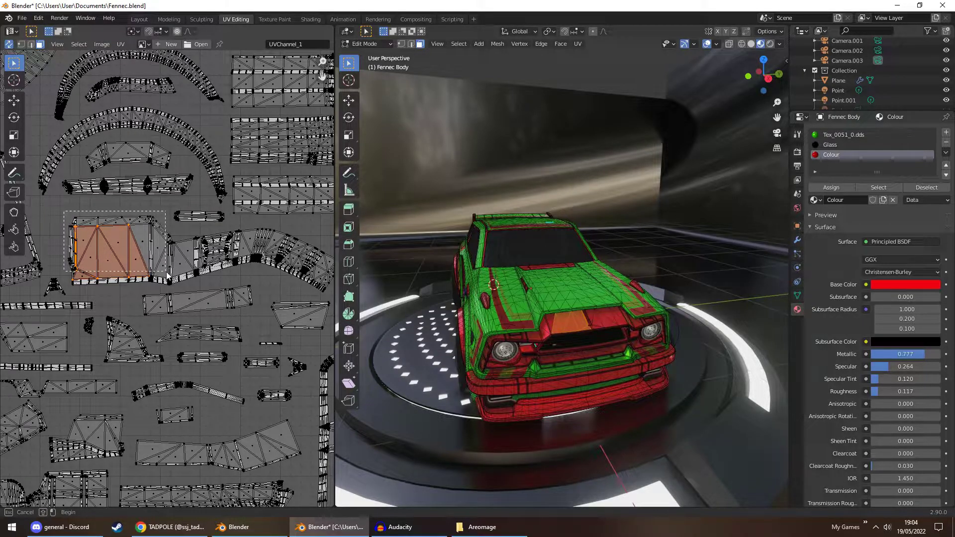
{"action": "key", "text": "l"}
{"action": "key", "text": "b"}
{"action": "left_click_drag", "start_coordinate": [160, 291], "coordinate": [200, 284]}
{"action": "key", "text": "b"}
{"action": "left_click_drag", "start_coordinate": [178, 230], "coordinate": [301, 274]}
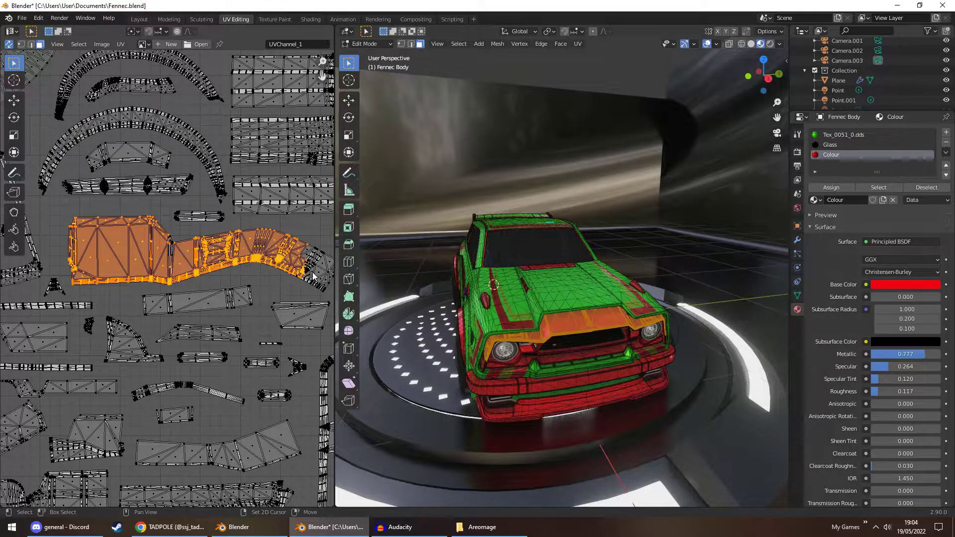
{"action": "middle_click_drag", "start_coordinate": [517, 298], "coordinate": [558, 298]}
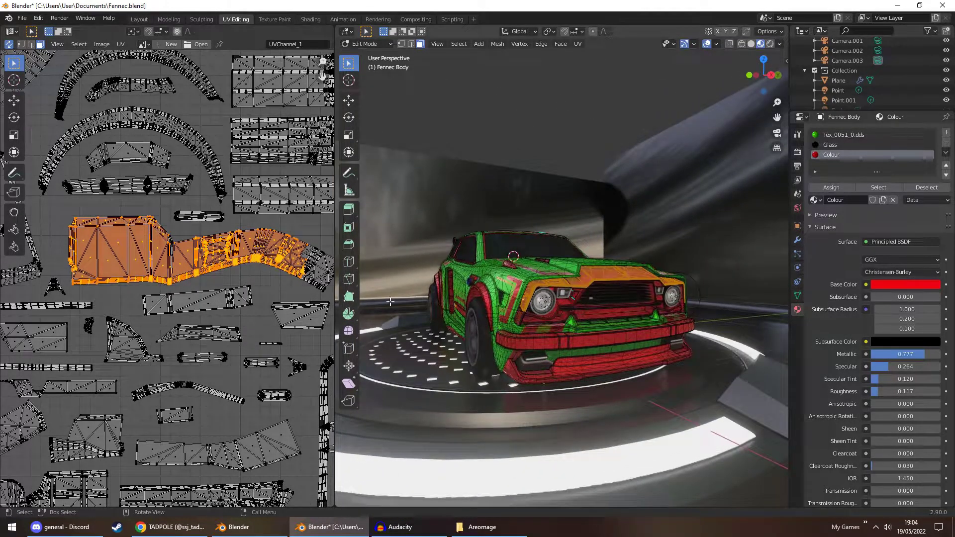
{"action": "middle_click_drag", "start_coordinate": [310, 254], "coordinate": [224, 248]}
{"action": "middle_click_drag", "start_coordinate": [522, 298], "coordinate": [552, 296]}
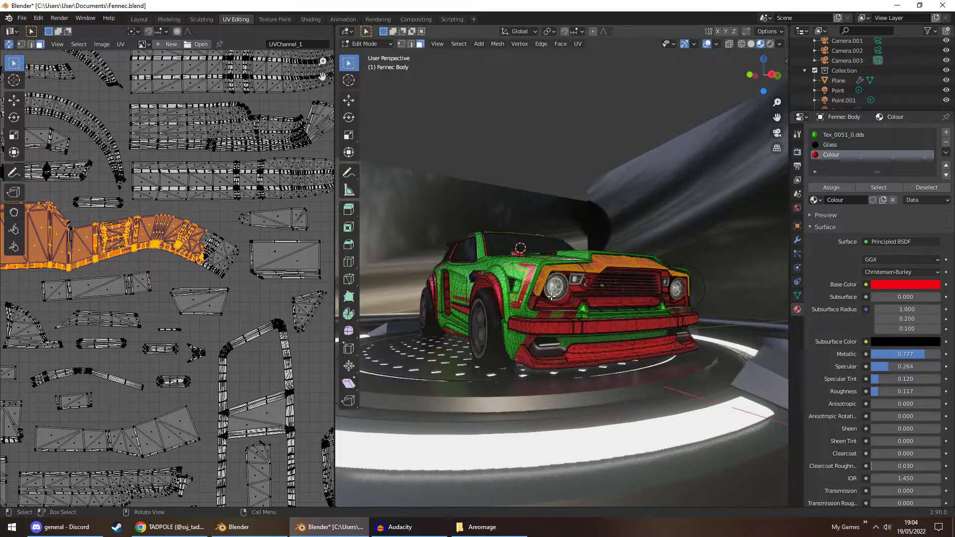
{"action": "key", "text": "b"}
{"action": "left_click_drag", "start_coordinate": [199, 236], "coordinate": [242, 274]}
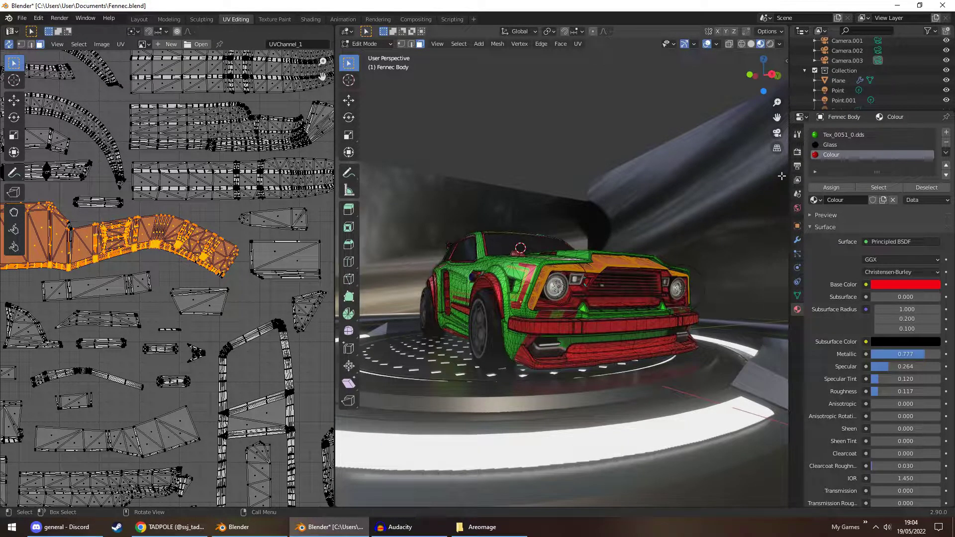
Select a front bumper face and box-select its UV island, then pick a side window face.
{"action": "middle_click_drag", "start_coordinate": [597, 299], "coordinate": [579, 338]}
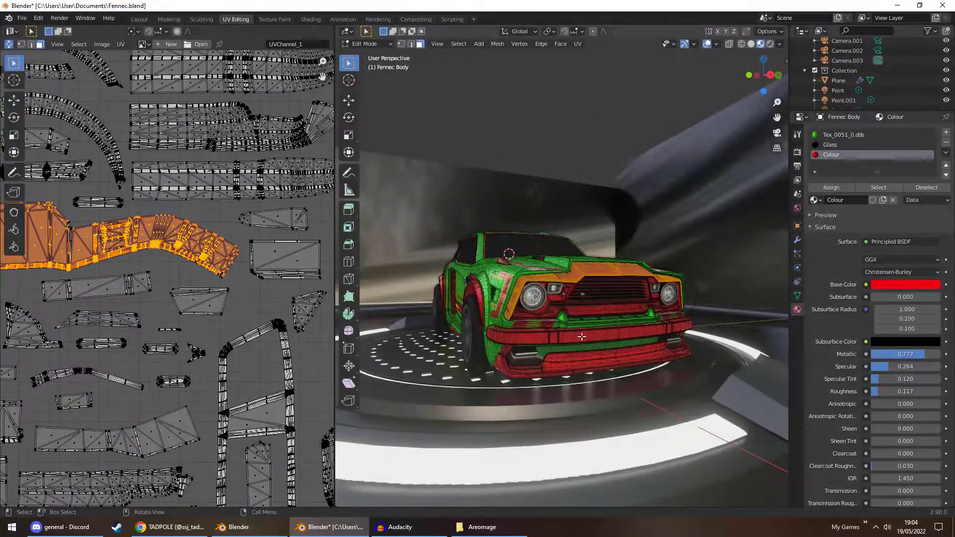
{"action": "left_click", "coordinate": [582, 338]}
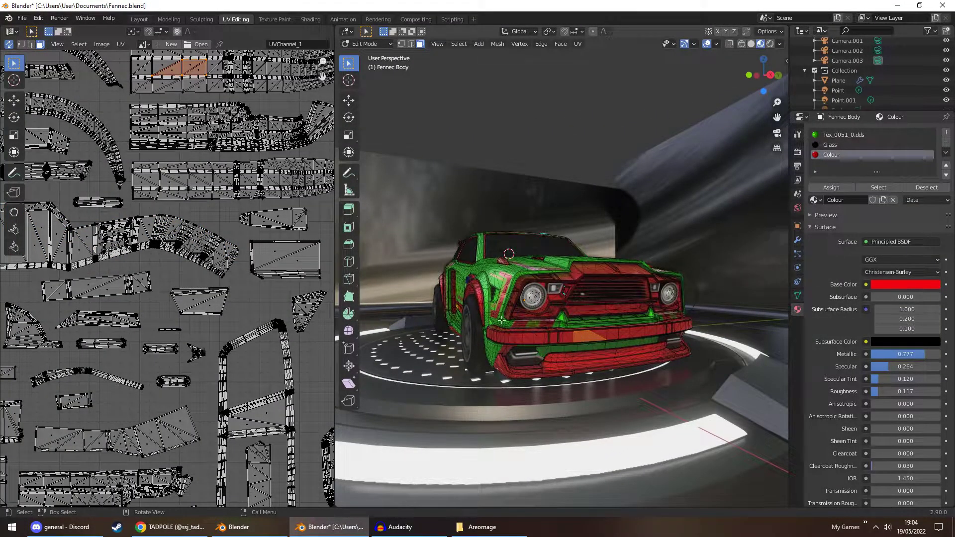
{"action": "scroll", "coordinate": [149, 224], "scroll_direction": "down", "scroll_amount": 3}
{"action": "middle_click_drag", "start_coordinate": [124, 202], "coordinate": [141, 248]}
{"action": "scroll", "coordinate": [141, 247], "scroll_direction": "up", "scroll_amount": 2}
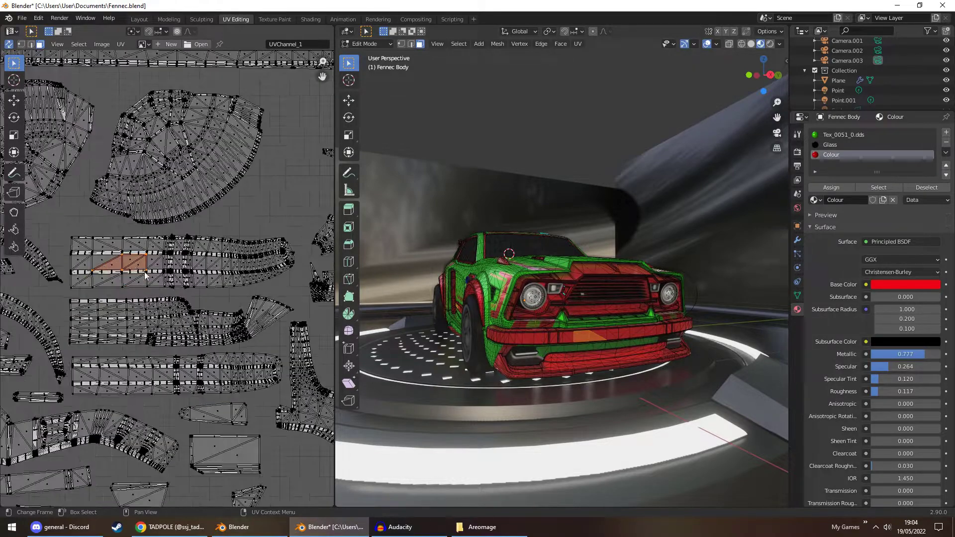
{"action": "left_click_drag", "start_coordinate": [61, 232], "coordinate": [302, 294]}
{"action": "middle_click_drag", "start_coordinate": [511, 325], "coordinate": [473, 258]}
{"action": "left_click", "coordinate": [500, 250]}
Select a rear bumper face and box-select its long strip island in the UV editor.
{"action": "scroll", "coordinate": [282, 262], "scroll_direction": "down", "scroll_amount": 2}
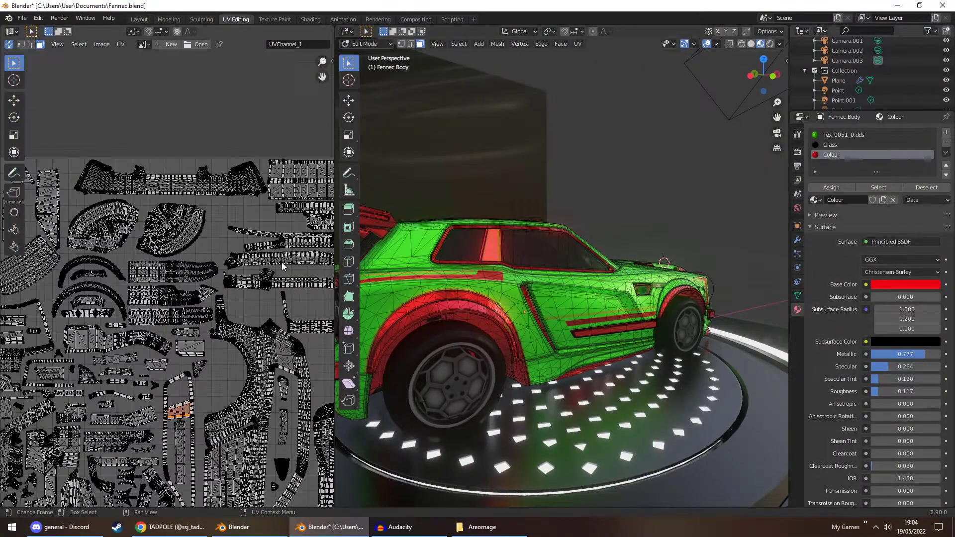
{"action": "scroll", "coordinate": [281, 262], "scroll_direction": "down", "scroll_amount": 1}
{"action": "middle_click_drag", "start_coordinate": [512, 342], "coordinate": [646, 338]}
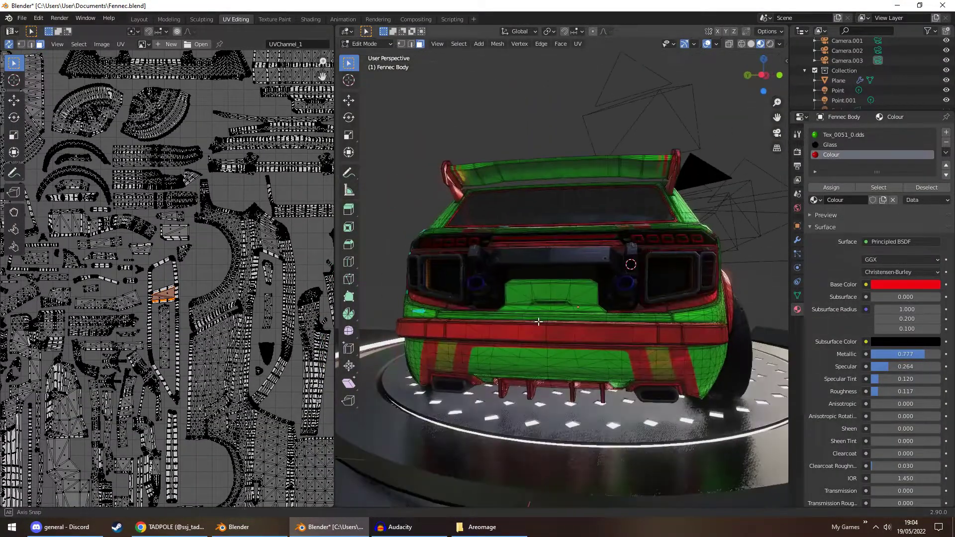
{"action": "left_click", "coordinate": [547, 332]}
{"action": "scroll", "coordinate": [135, 314], "scroll_direction": "down", "scroll_amount": 3}
{"action": "scroll", "coordinate": [135, 314], "scroll_direction": "up", "scroll_amount": 8}
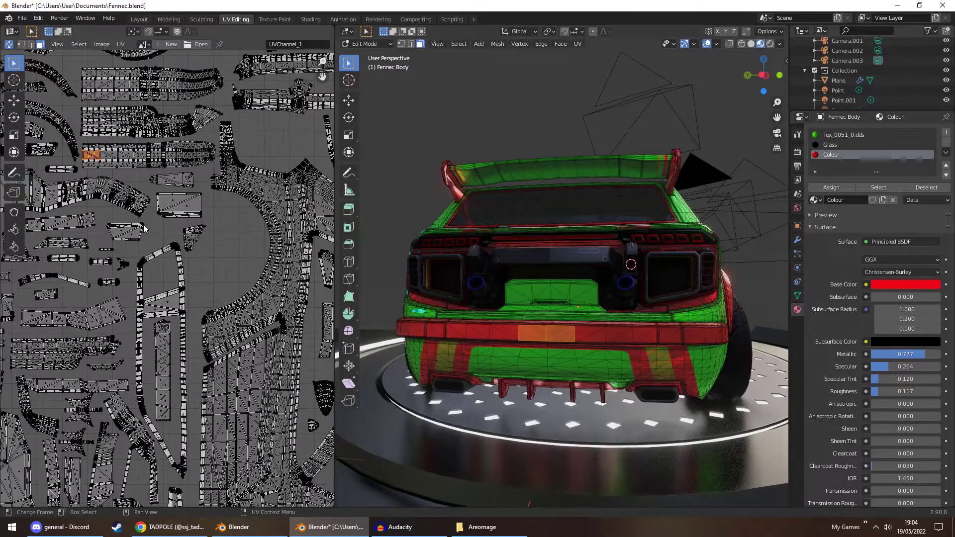
{"action": "left_click_drag", "start_coordinate": [36, 151], "coordinate": [306, 208]}
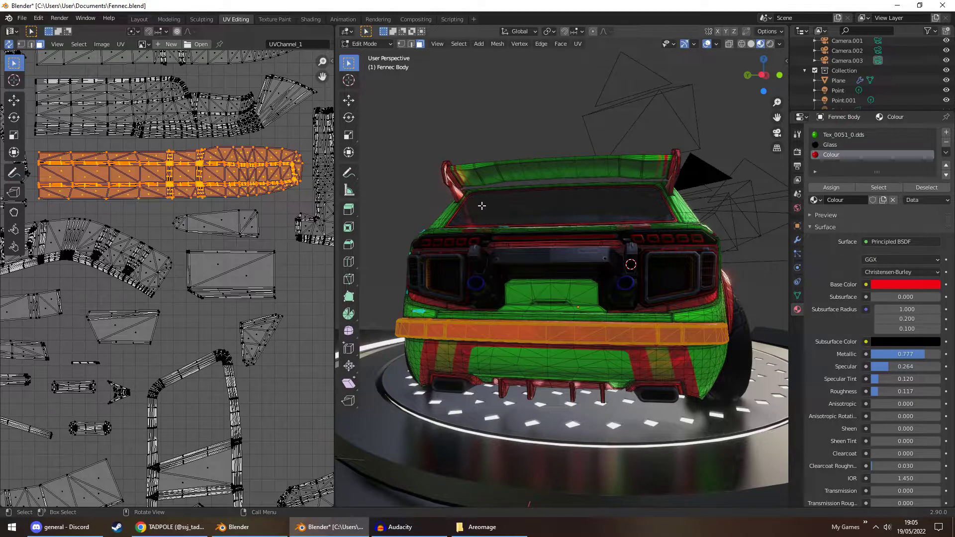
Orbit around the car from top, side and front to review the red trim.
{"action": "middle_click_drag", "start_coordinate": [480, 207], "coordinate": [473, 298]}
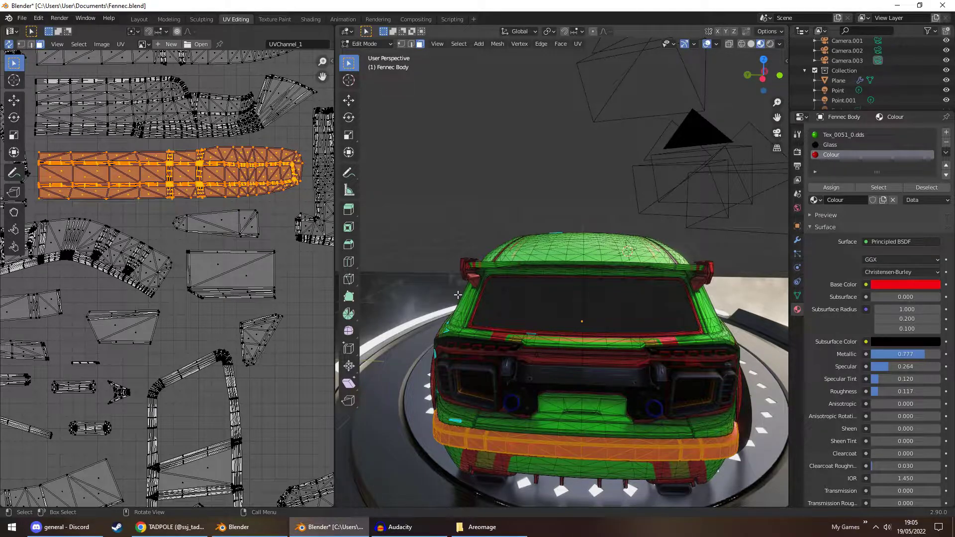
{"action": "middle_click_drag", "start_coordinate": [462, 294], "coordinate": [427, 231]}
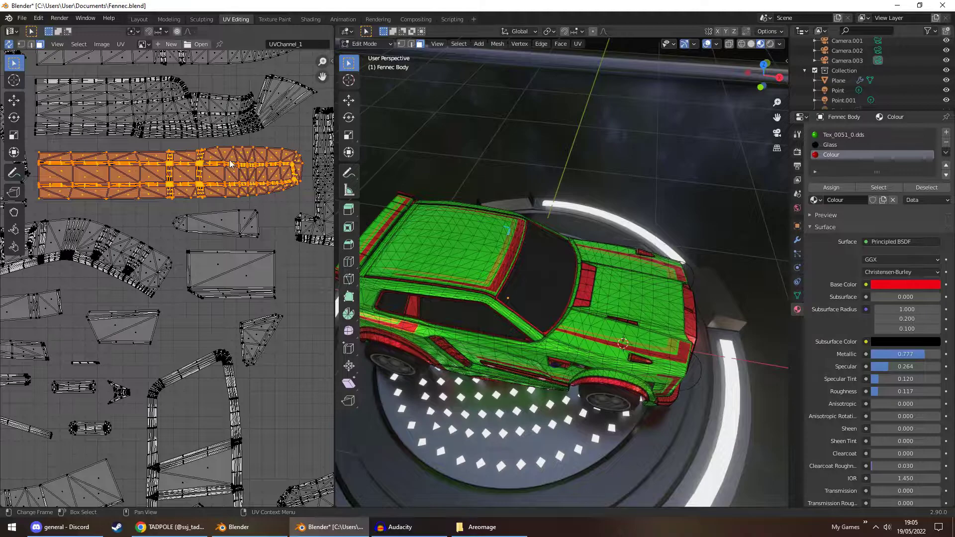
{"action": "middle_click_drag", "start_coordinate": [593, 314], "coordinate": [577, 325]}
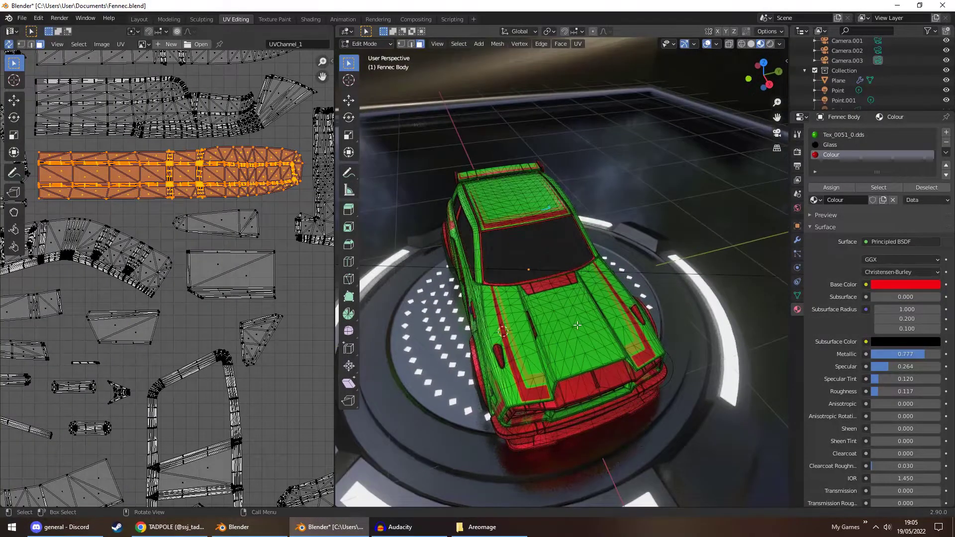
{"action": "middle_click_drag", "start_coordinate": [251, 162], "coordinate": [232, 201]}
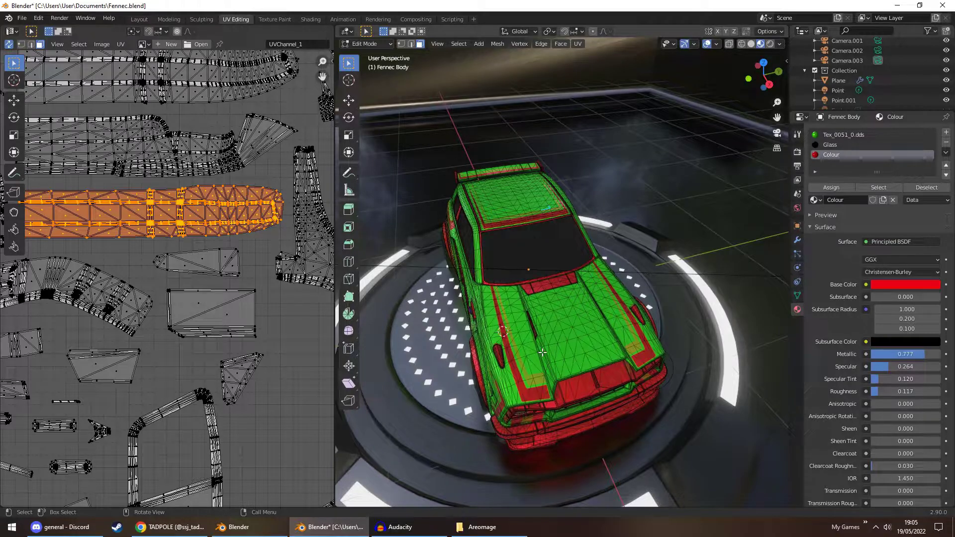
{"action": "middle_click_drag", "start_coordinate": [542, 352], "coordinate": [557, 346]}
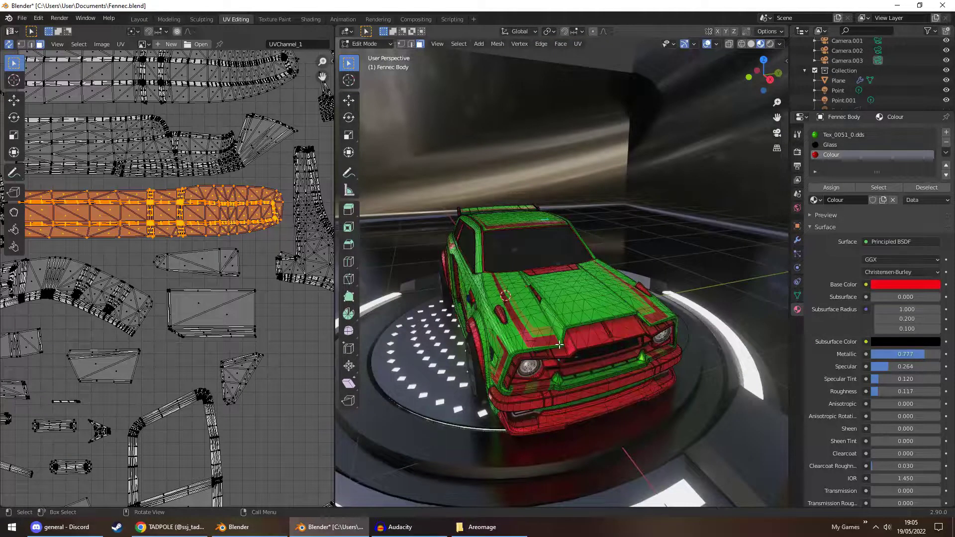
{"action": "scroll", "coordinate": [559, 344], "scroll_direction": "down", "scroll_amount": 3}
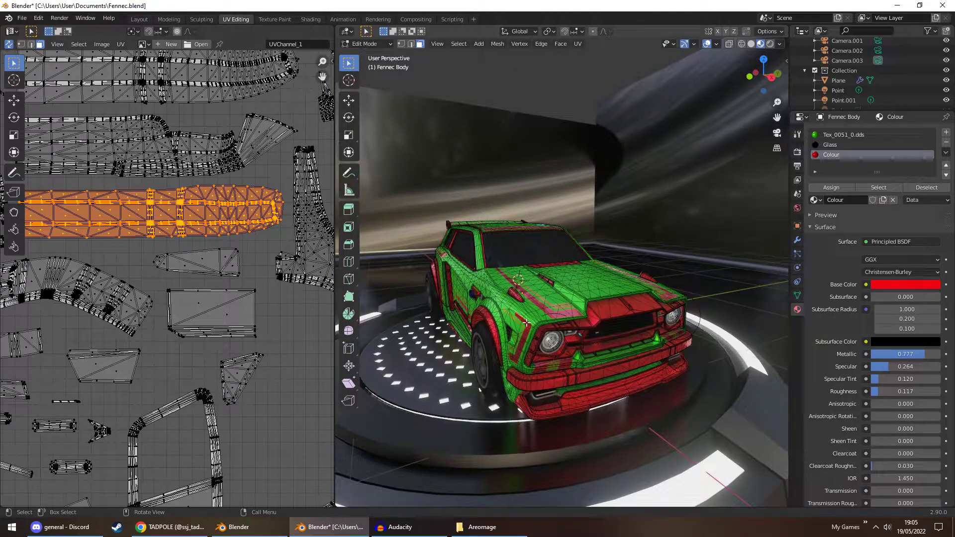
{"action": "scroll", "coordinate": [498, 317], "scroll_direction": "down", "scroll_amount": 2}
{"action": "middle_click_drag", "start_coordinate": [498, 317], "coordinate": [505, 347]}
{"action": "scroll", "coordinate": [513, 315], "scroll_direction": "up", "scroll_amount": 5}
{"action": "scroll", "coordinate": [557, 328], "scroll_direction": "down", "scroll_amount": 4}
{"action": "left_click", "coordinate": [451, 363]}
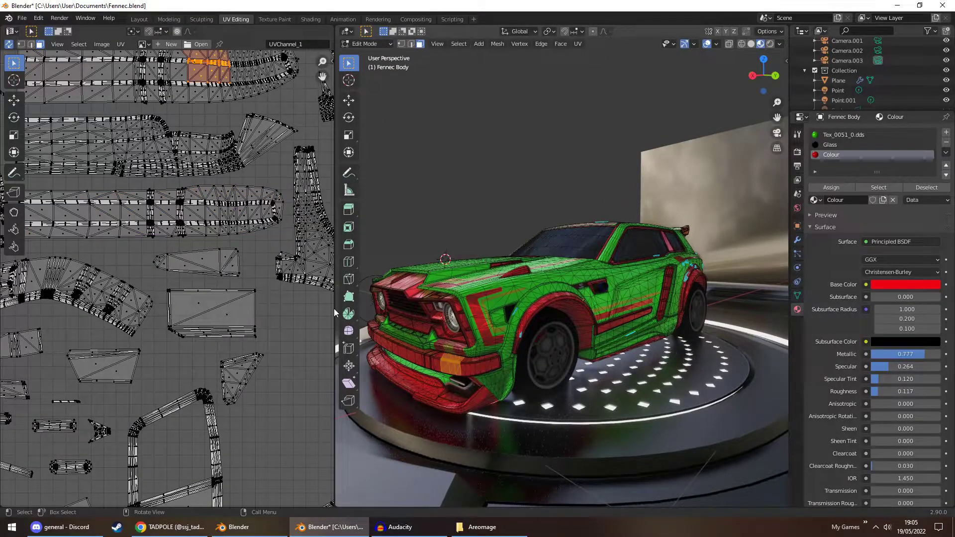
{"action": "middle_click_drag", "start_coordinate": [279, 298], "coordinate": [280, 309]}
{"action": "scroll", "coordinate": [279, 299], "scroll_direction": "up", "scroll_amount": 2}
{"action": "left_click_drag", "start_coordinate": [87, 180], "coordinate": [305, 257]}
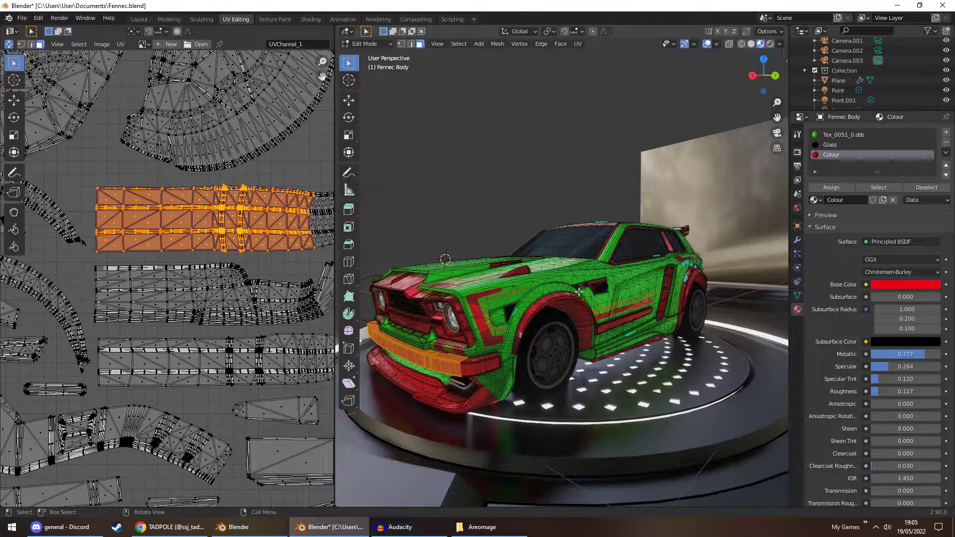
{"action": "middle_click_drag", "start_coordinate": [571, 299], "coordinate": [467, 301]}
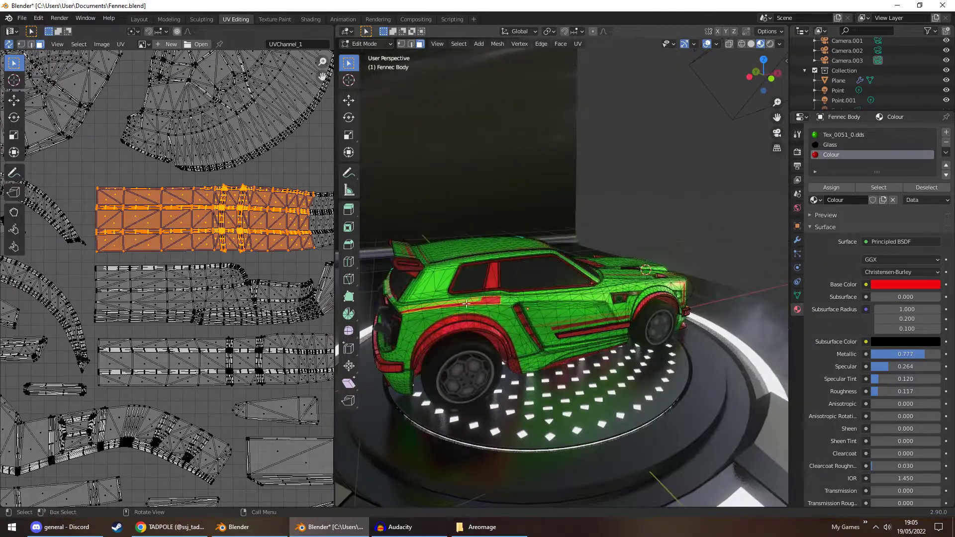
{"action": "left_click", "coordinate": [404, 262]}
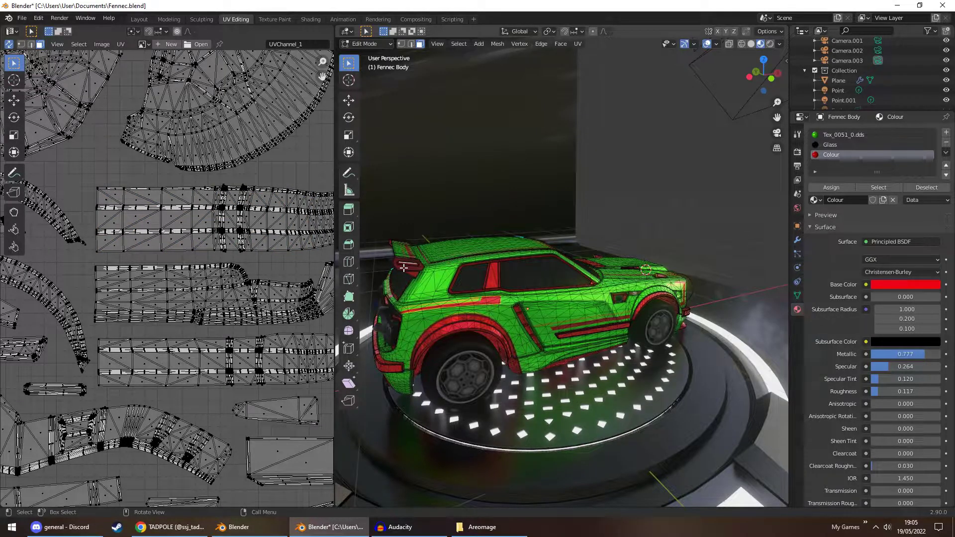
{"action": "middle_click_drag", "start_coordinate": [520, 285], "coordinate": [483, 296]}
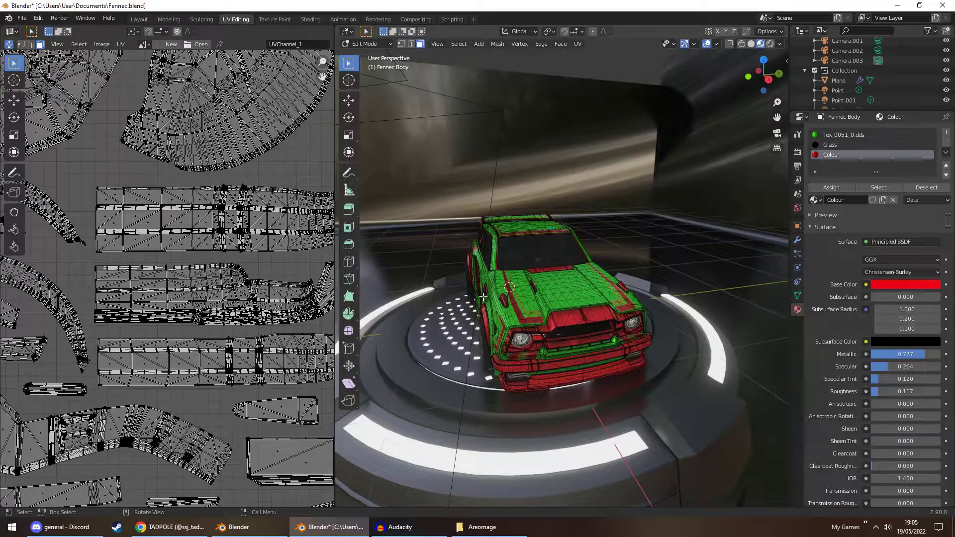
{"action": "scroll", "coordinate": [483, 297], "scroll_direction": "down", "scroll_amount": 2}
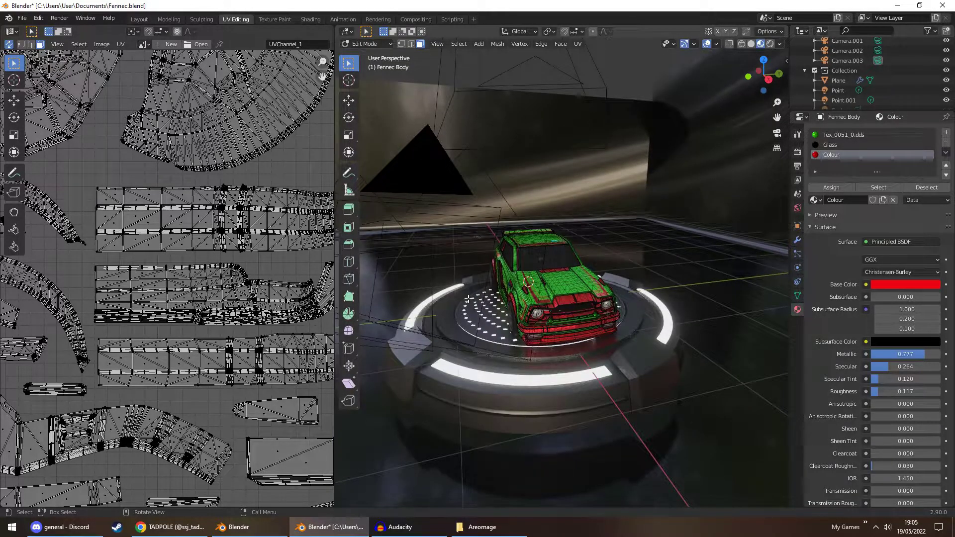
{"action": "middle_click_drag", "start_coordinate": [517, 307], "coordinate": [481, 312]}
{"action": "scroll", "coordinate": [557, 311], "scroll_direction": "up", "scroll_amount": 5}
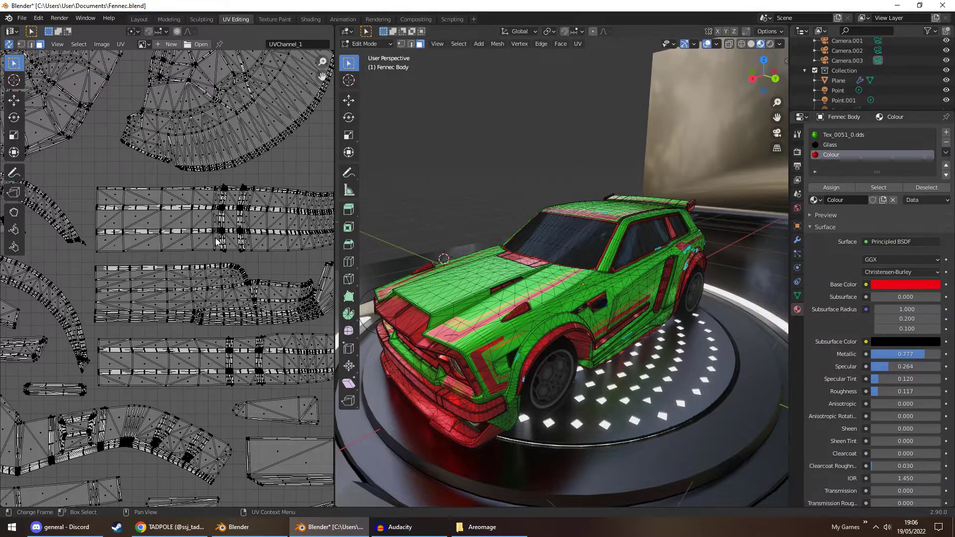
{"action": "scroll", "coordinate": [216, 238], "scroll_direction": "down", "scroll_amount": 3}
{"action": "scroll", "coordinate": [216, 237], "scroll_direction": "up", "scroll_amount": 2}
{"action": "scroll", "coordinate": [181, 243], "scroll_direction": "down", "scroll_amount": 1}
{"action": "middle_click_drag", "start_coordinate": [463, 284], "coordinate": [437, 286]}
{"action": "middle_click_drag", "start_coordinate": [613, 320], "coordinate": [691, 311]}
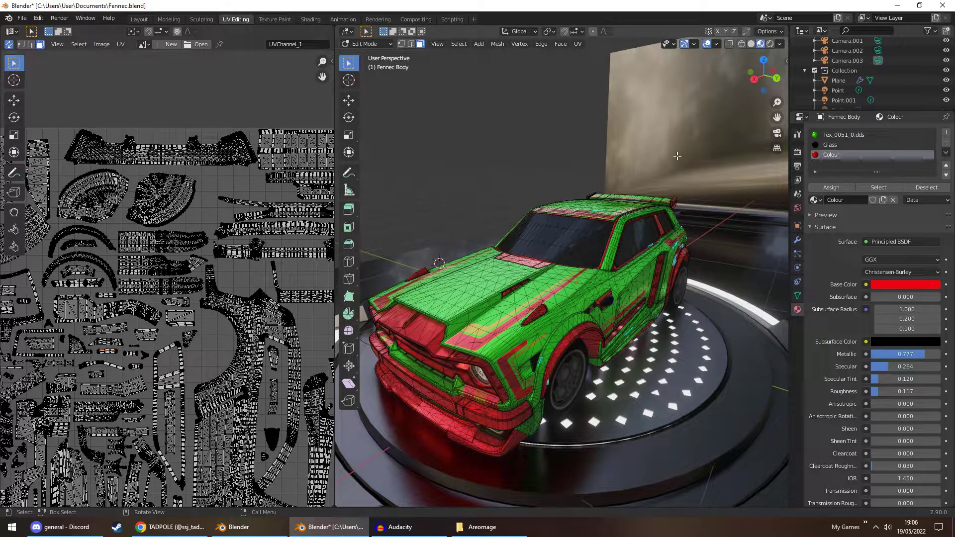
Close Fennec.blend without saving changes.
{"action": "left_click", "coordinate": [942, 5]}
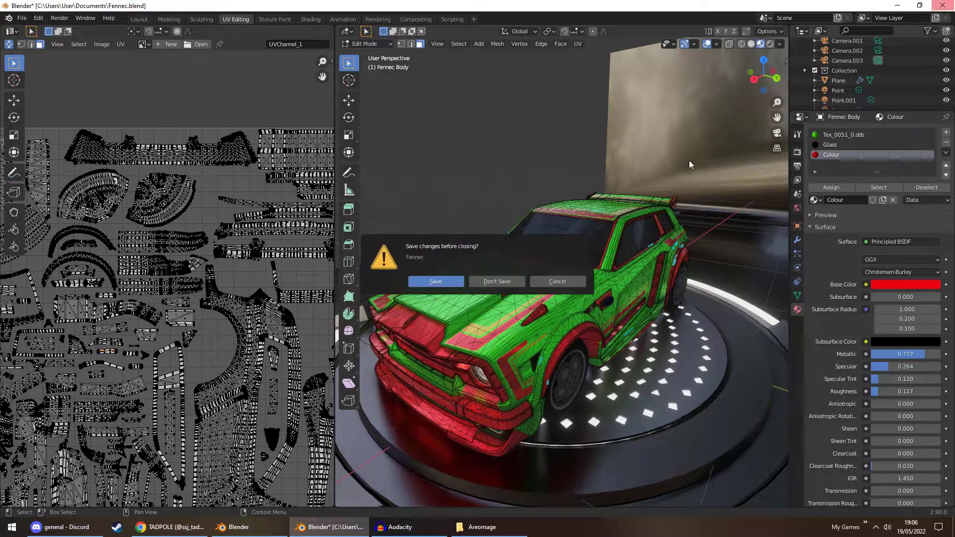
{"action": "left_click", "coordinate": [500, 282]}
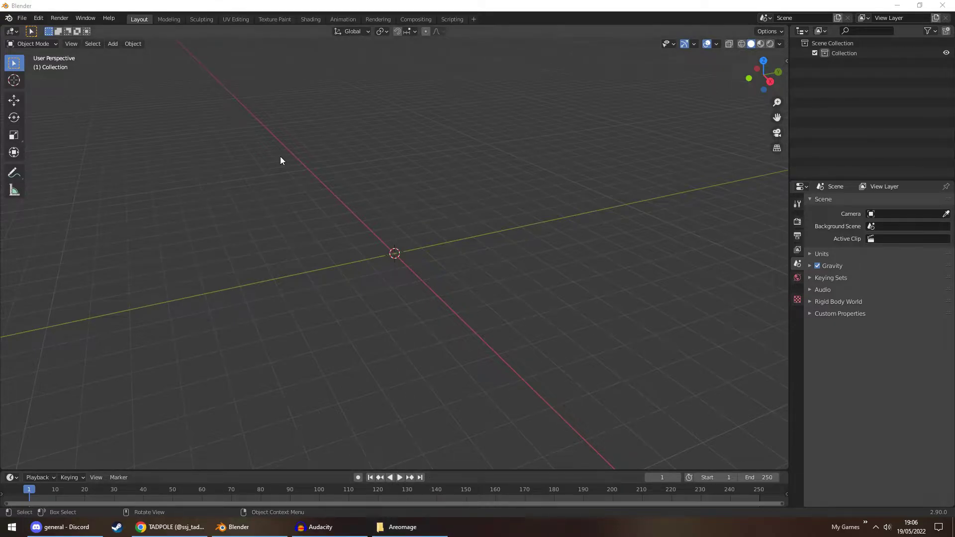
Import wheel_Airmage_SM.pskx from Downloads\3d cars&wheels RL pack1\Wheels\Areomage as a PSK skeleton mesh.
{"action": "left_click", "coordinate": [22, 17]}
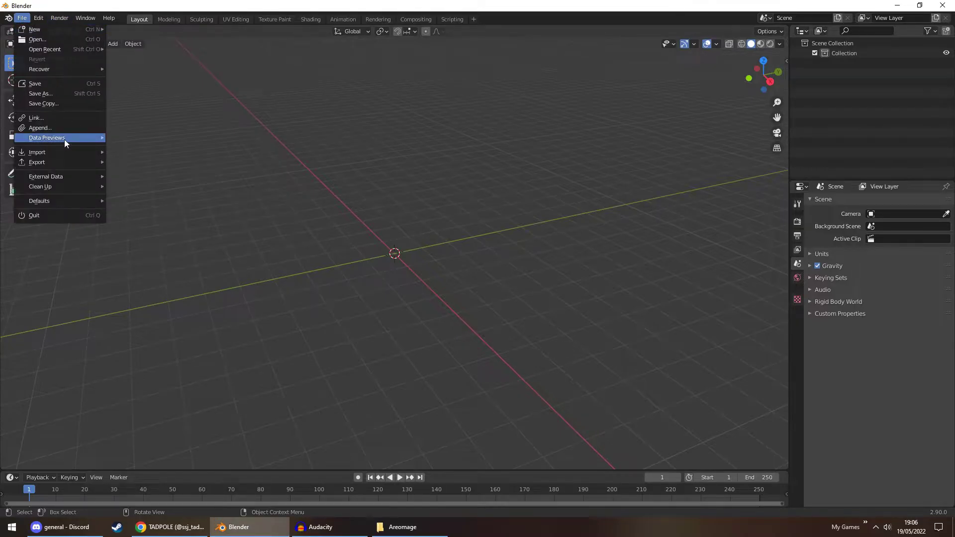
{"action": "mouse_move", "coordinate": [66, 154]}
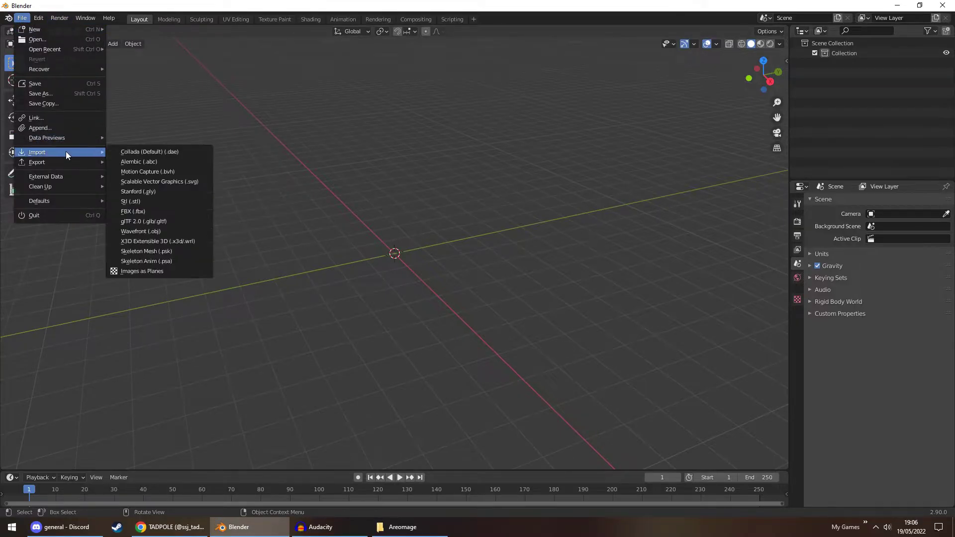
{"action": "left_click", "coordinate": [165, 251]}
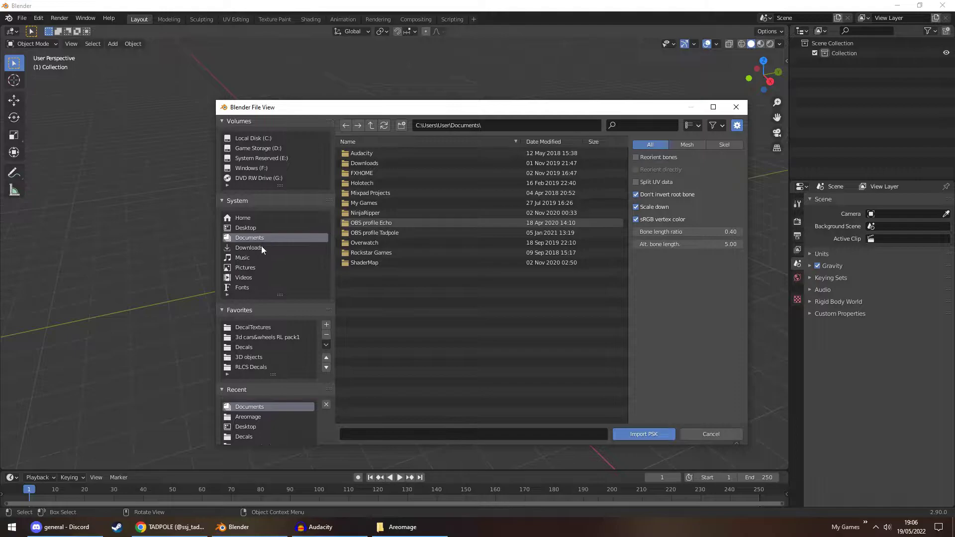
{"action": "left_click", "coordinate": [259, 357]}
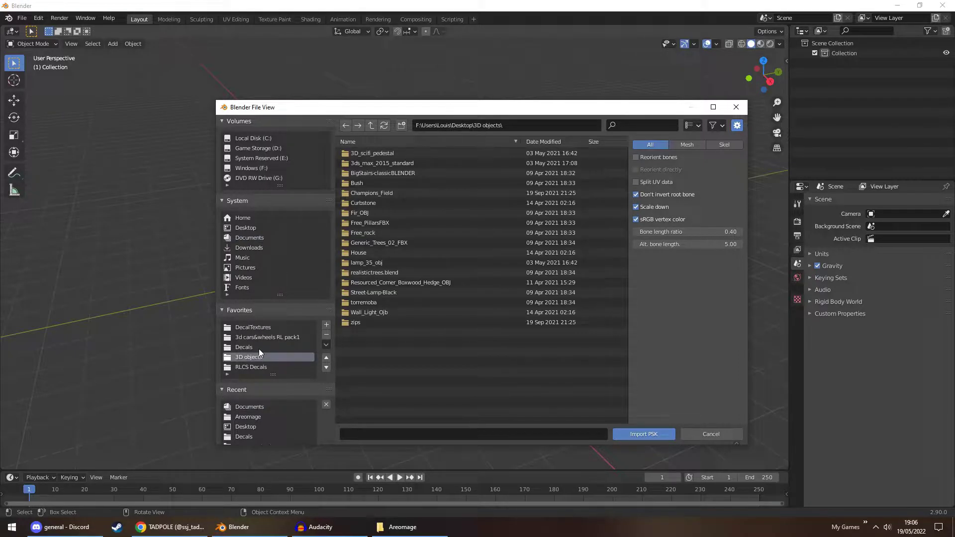
{"action": "left_click", "coordinate": [245, 249]}
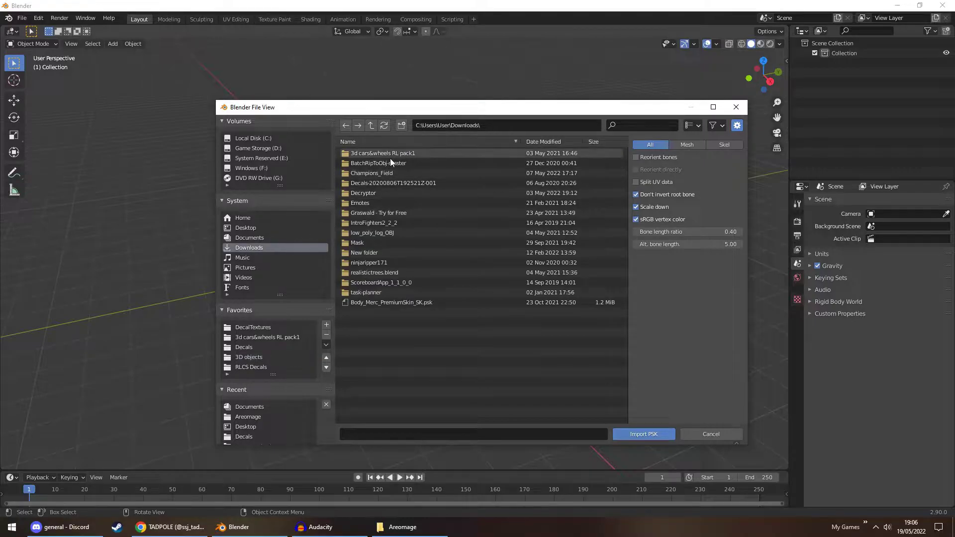
{"action": "left_click", "coordinate": [294, 335]}
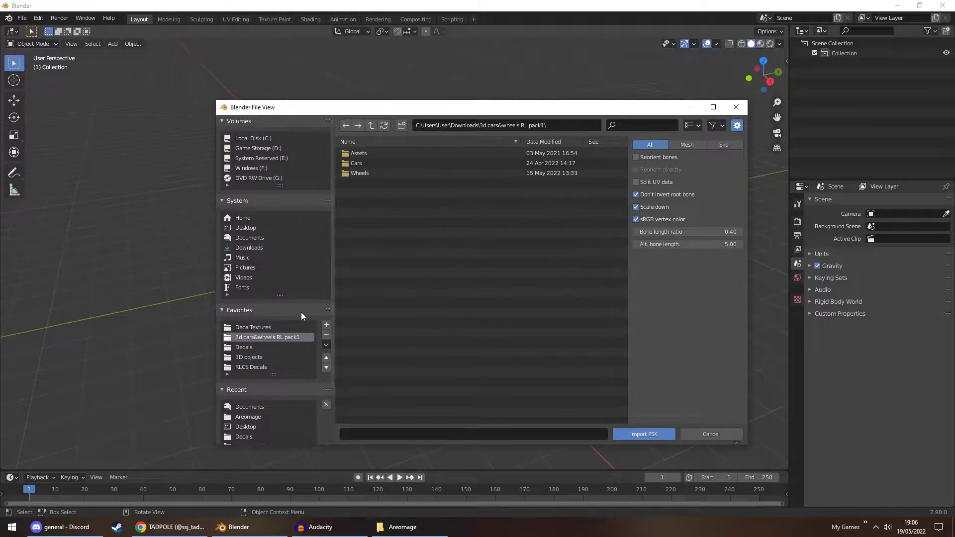
{"action": "double_click", "coordinate": [361, 173]}
{"action": "double_click", "coordinate": [363, 183]}
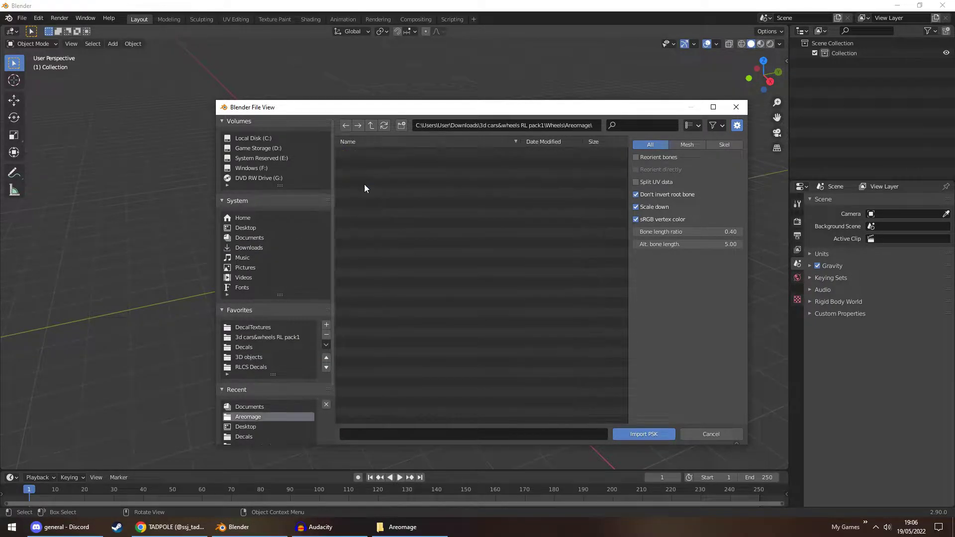
{"action": "double_click", "coordinate": [369, 153]}
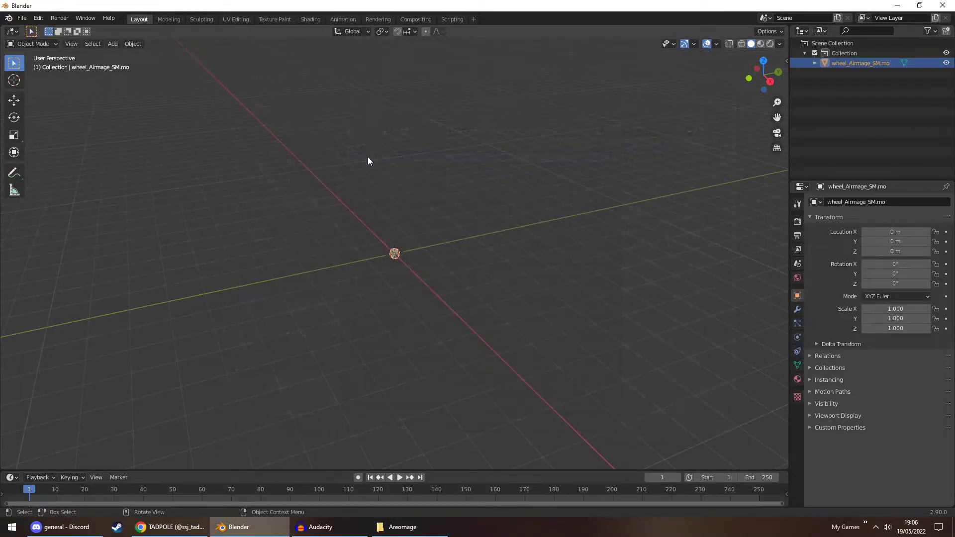
Shade the wheel smooth, select it, and switch to the UV Editing workspace.
{"action": "middle_click_drag", "start_coordinate": [388, 233], "coordinate": [508, 211]}
{"action": "right_click", "coordinate": [433, 214]}
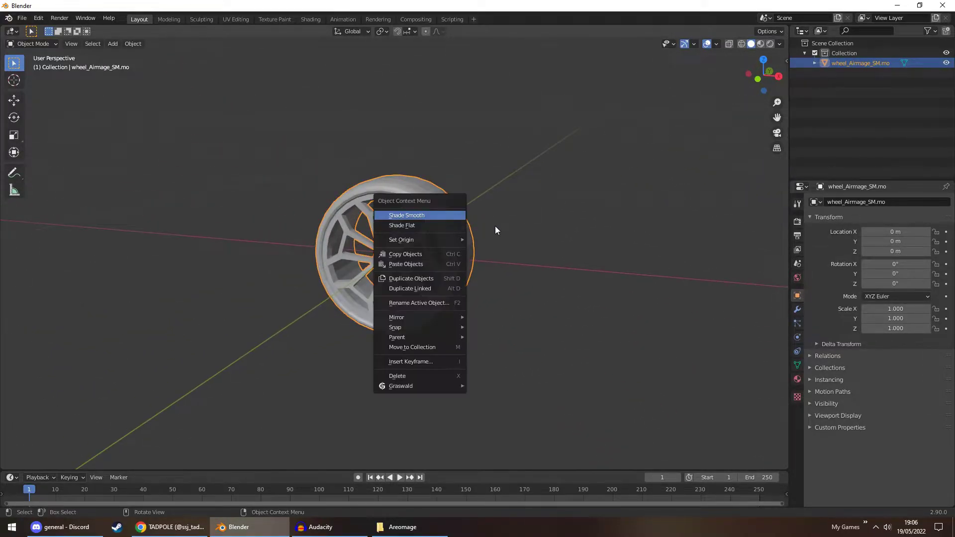
{"action": "left_click", "coordinate": [408, 213]}
{"action": "left_click", "coordinate": [515, 223]}
{"action": "scroll", "coordinate": [515, 222], "scroll_direction": "up", "scroll_amount": 2}
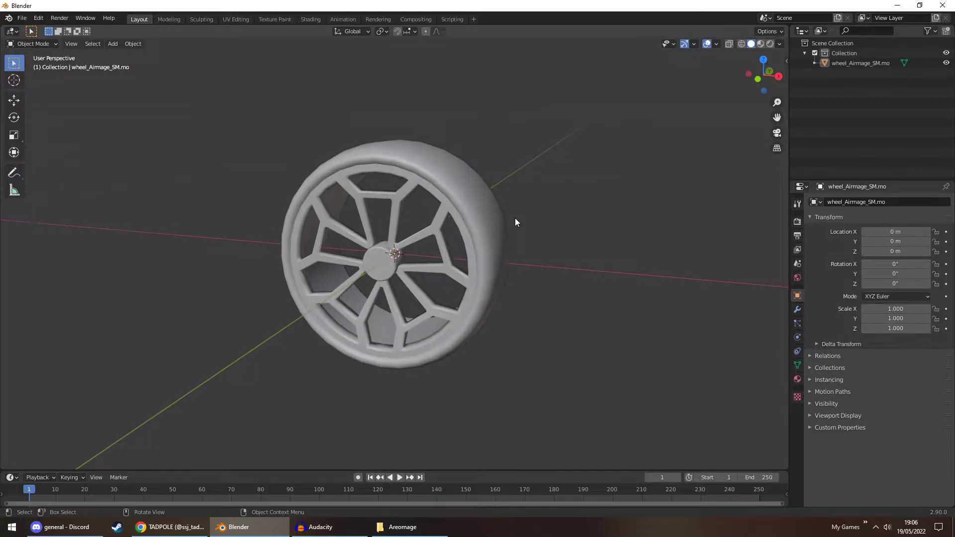
{"action": "middle_click_drag", "start_coordinate": [514, 222], "coordinate": [506, 224]}
{"action": "left_click", "coordinate": [387, 150]}
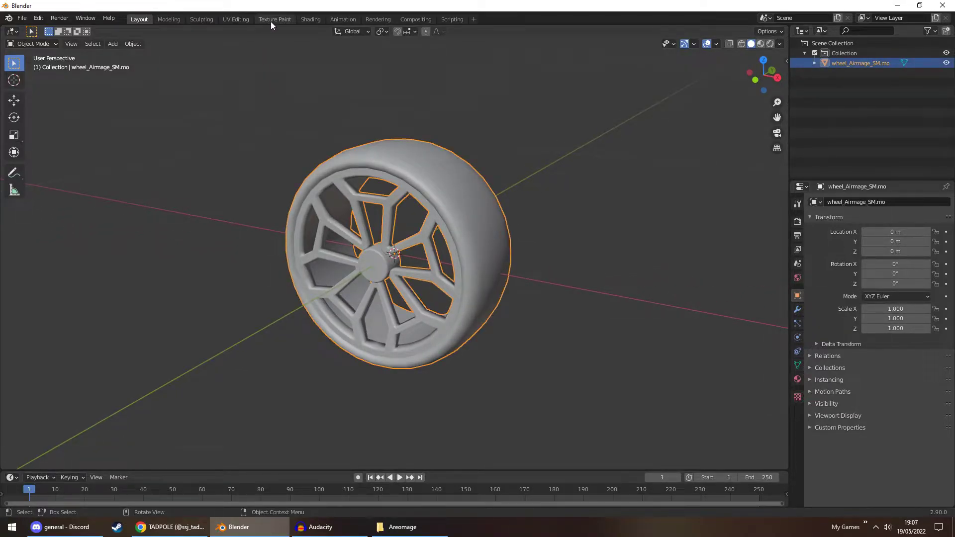
{"action": "left_click", "coordinate": [239, 19]}
Widen the UV editor, pan the wheel's UV map, and test-select a block of UV faces.
{"action": "scroll", "coordinate": [192, 207], "scroll_direction": "down", "scroll_amount": 2}
{"action": "scroll", "coordinate": [193, 207], "scroll_direction": "up", "scroll_amount": 5}
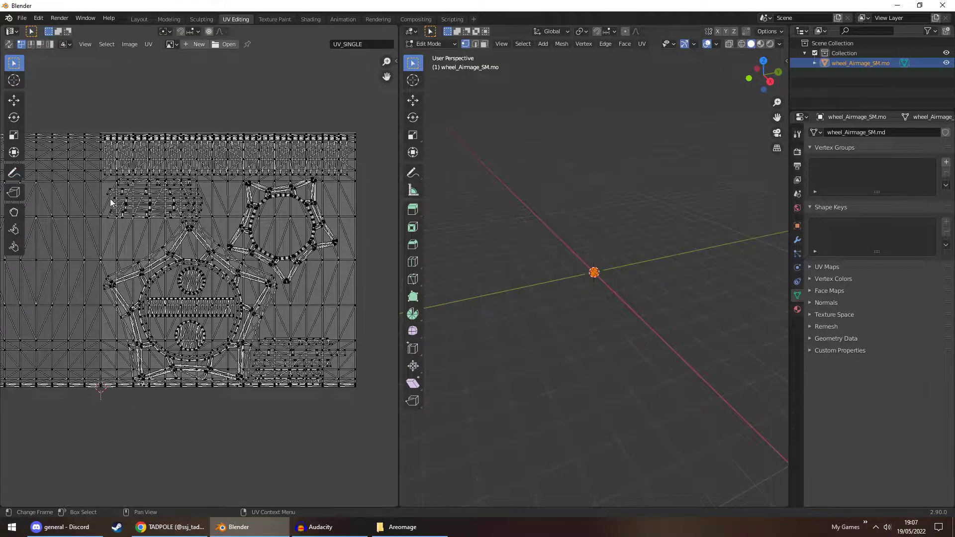
{"action": "left_click_drag", "start_coordinate": [397, 211], "coordinate": [590, 210]}
{"action": "scroll", "coordinate": [379, 236], "scroll_direction": "up", "scroll_amount": 3}
{"action": "middle_click_drag", "start_coordinate": [379, 236], "coordinate": [183, 214]}
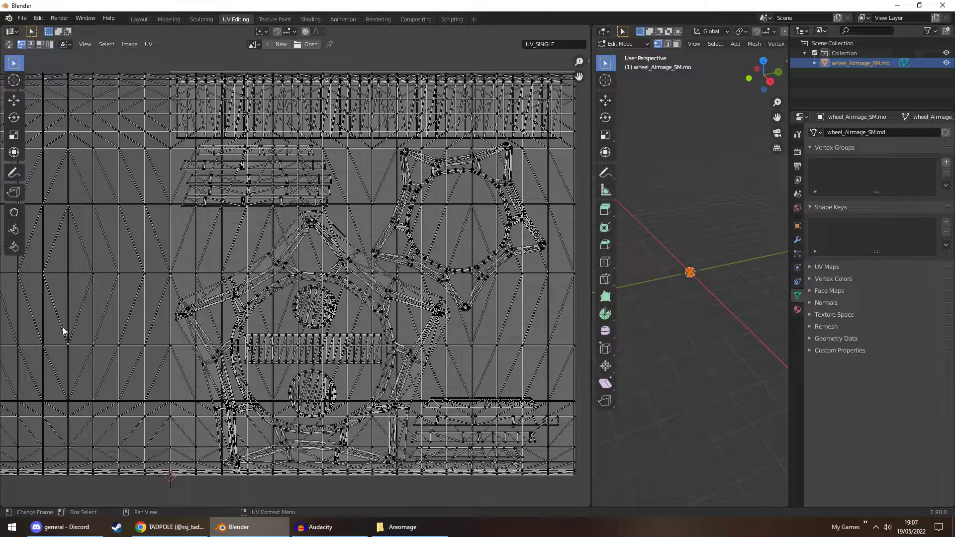
{"action": "scroll", "coordinate": [264, 243], "scroll_direction": "down", "scroll_amount": 3}
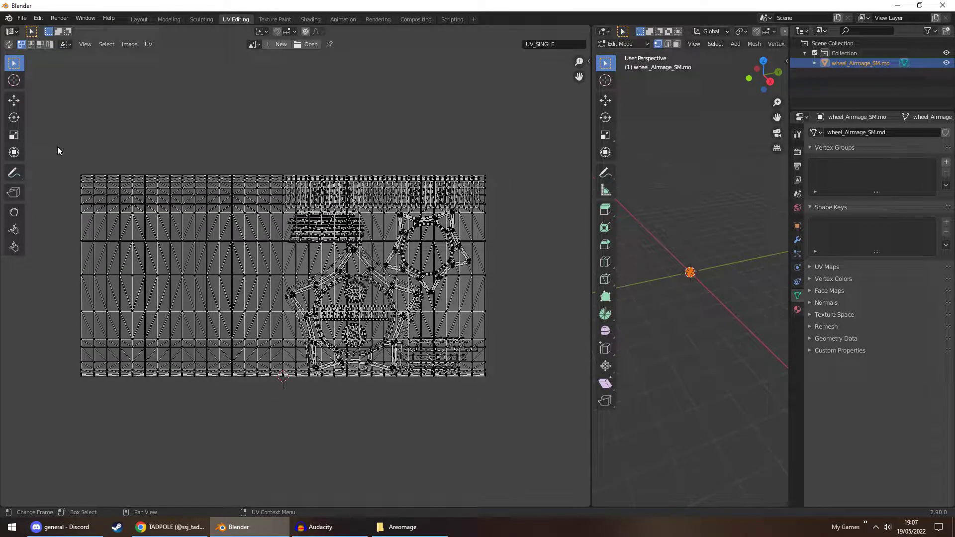
{"action": "left_click_drag", "start_coordinate": [49, 145], "coordinate": [279, 413]}
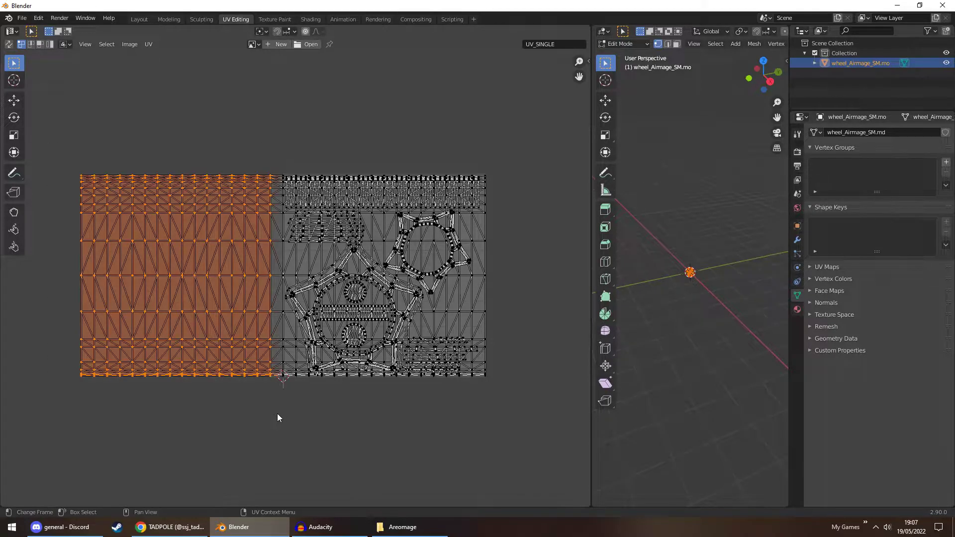
{"action": "left_click", "coordinate": [277, 413]}
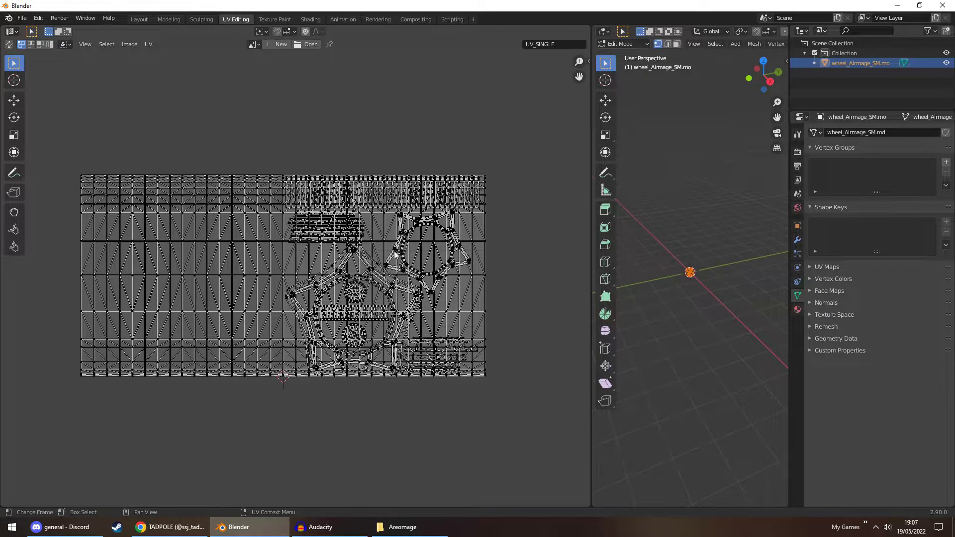
Move the divider left to widen the 3D view and reposition the UV layout.
{"action": "scroll", "coordinate": [397, 266], "scroll_direction": "up", "scroll_amount": 3}
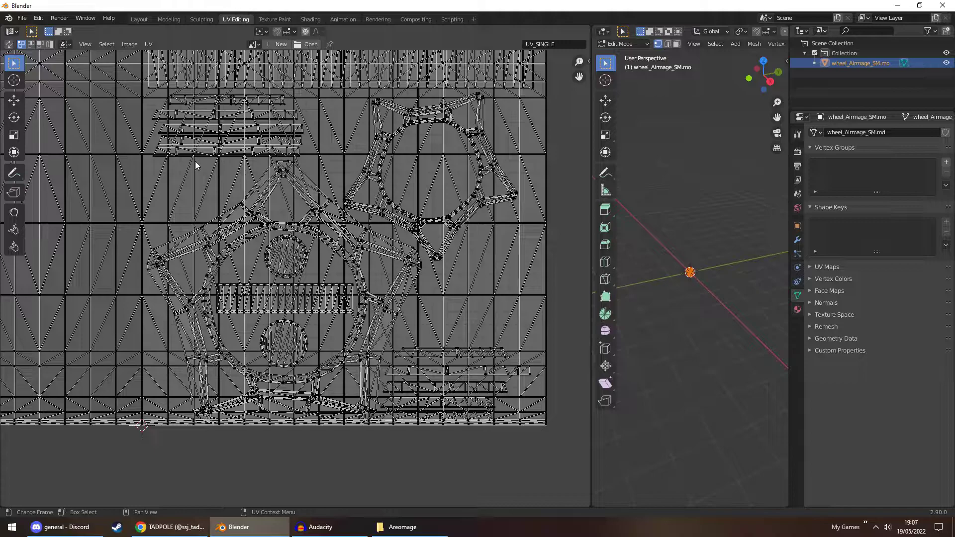
{"action": "scroll", "coordinate": [184, 157], "scroll_direction": "down", "scroll_amount": 2}
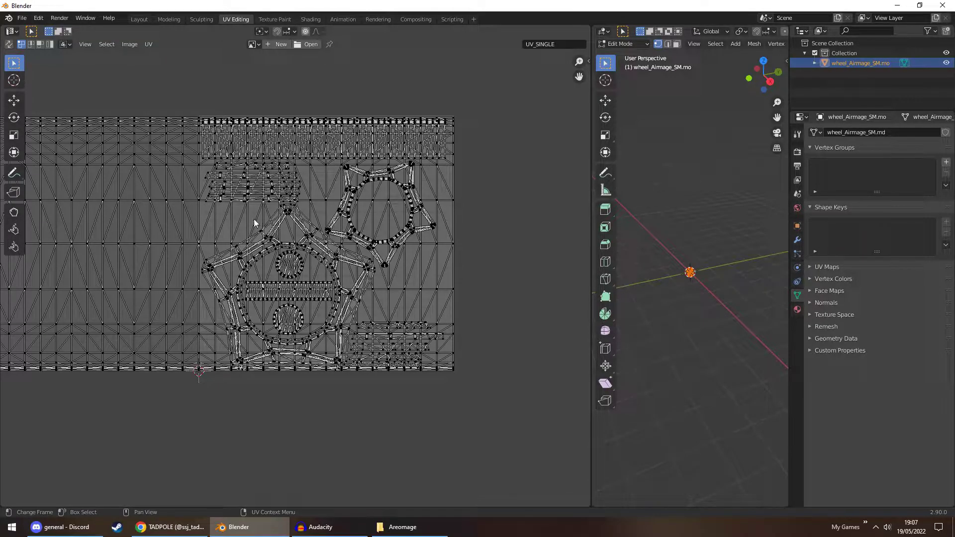
{"action": "left_click_drag", "start_coordinate": [588, 270], "coordinate": [479, 266]}
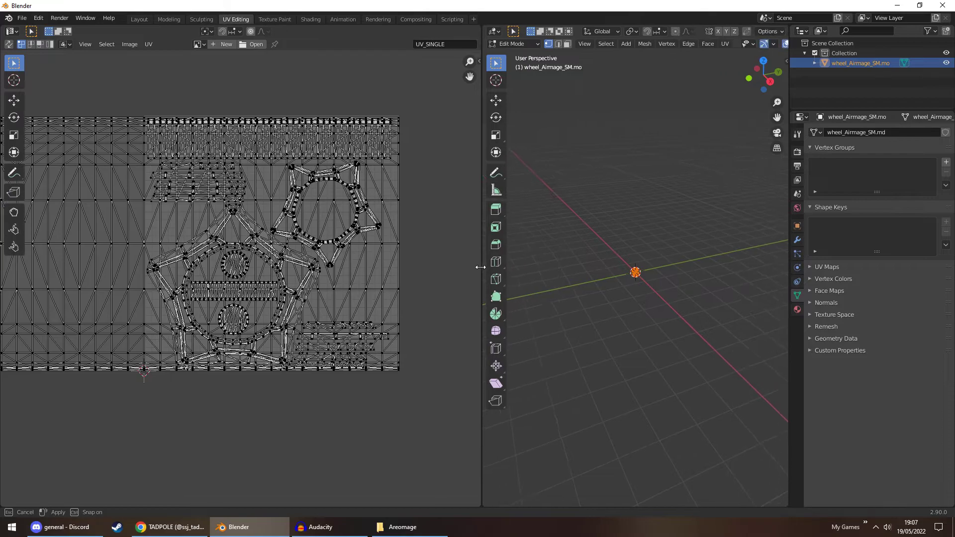
{"action": "scroll", "coordinate": [646, 283], "scroll_direction": "up", "scroll_amount": 8}
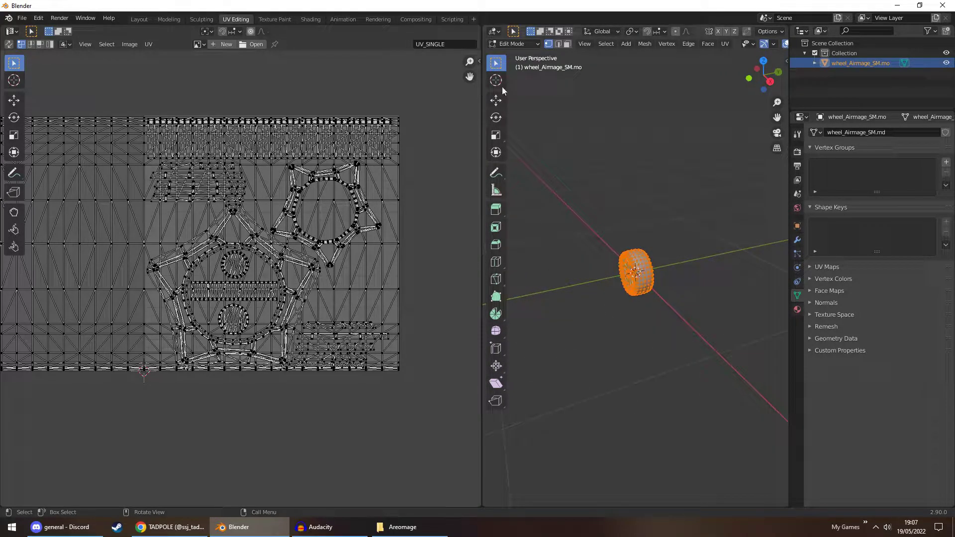
{"action": "scroll", "coordinate": [433, 192], "scroll_direction": "down", "scroll_amount": 1}
{"action": "middle_click_drag", "start_coordinate": [432, 189], "coordinate": [476, 204]}
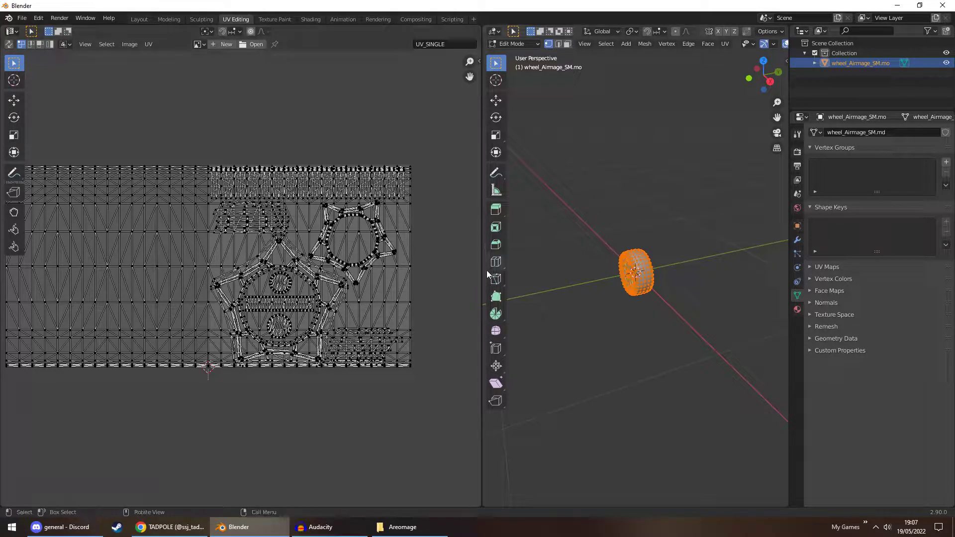
{"action": "left_click_drag", "start_coordinate": [482, 269], "coordinate": [432, 268]}
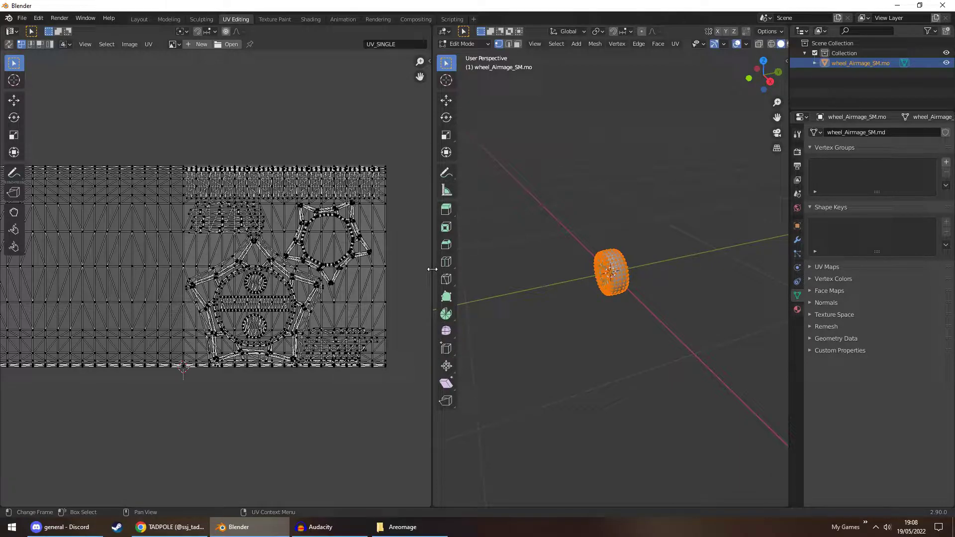
{"action": "key", "text": "alt+Tab"}
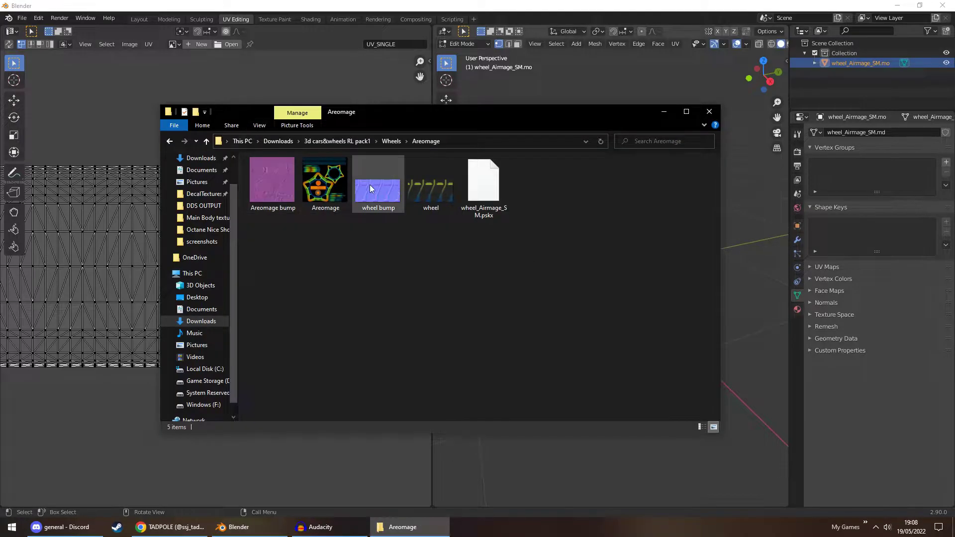
{"action": "left_click", "coordinate": [334, 195]}
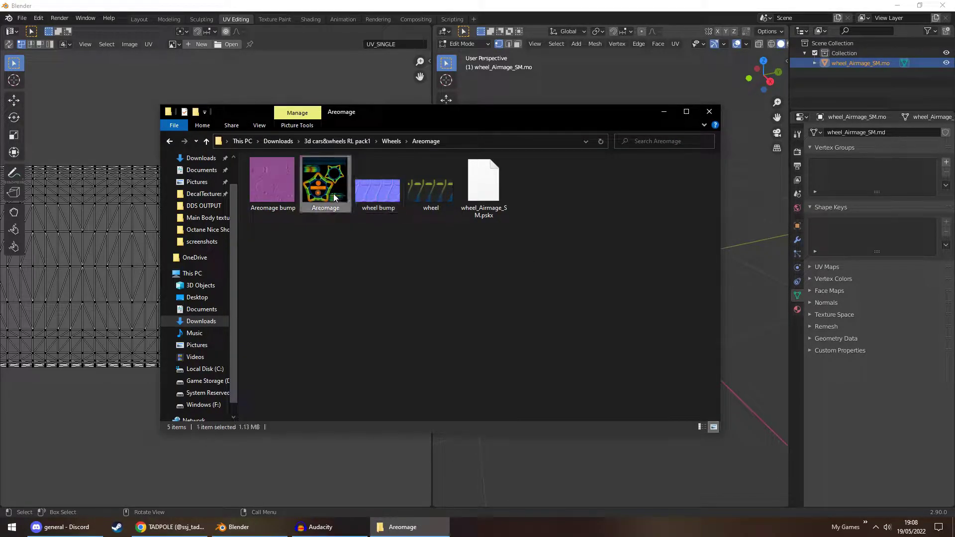
{"action": "double_click", "coordinate": [333, 194]}
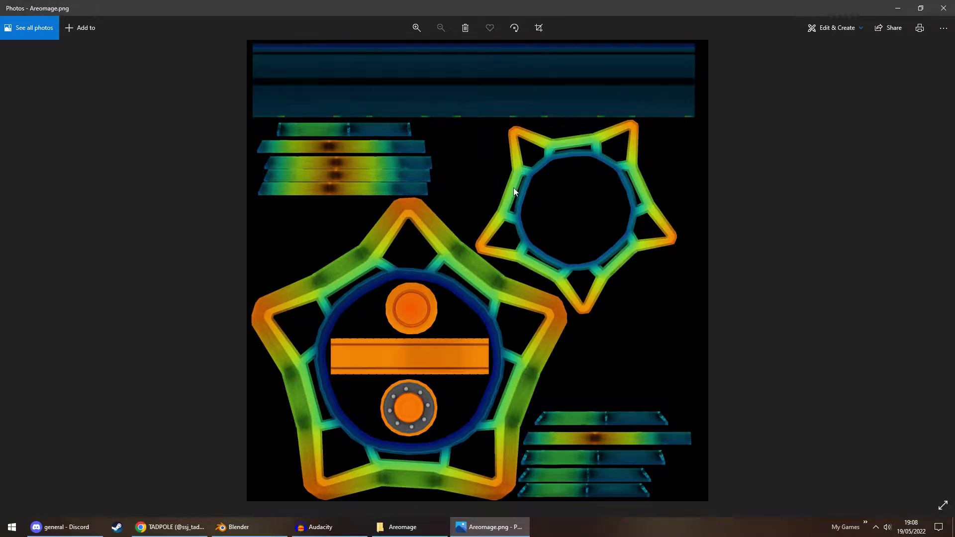
{"action": "left_click", "coordinate": [389, 522]}
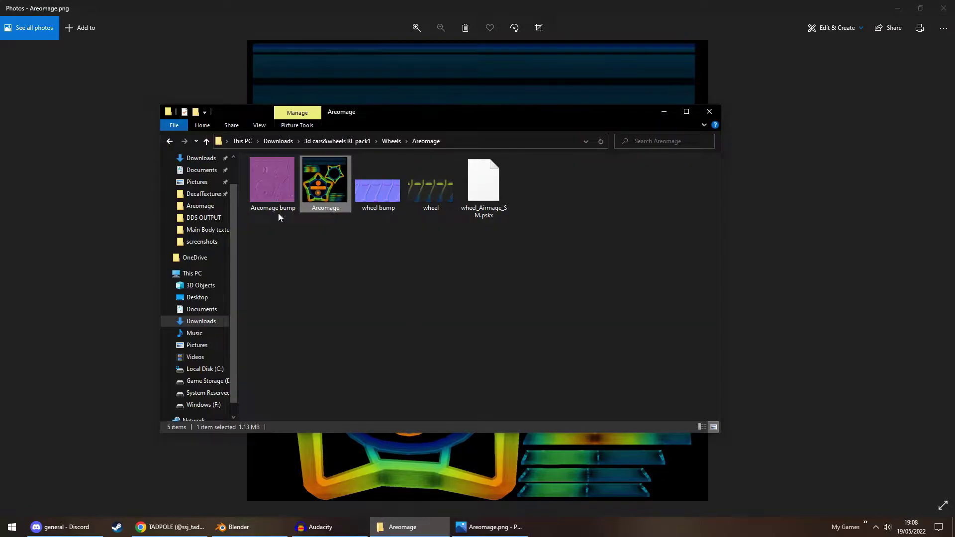
{"action": "double_click", "coordinate": [421, 195]}
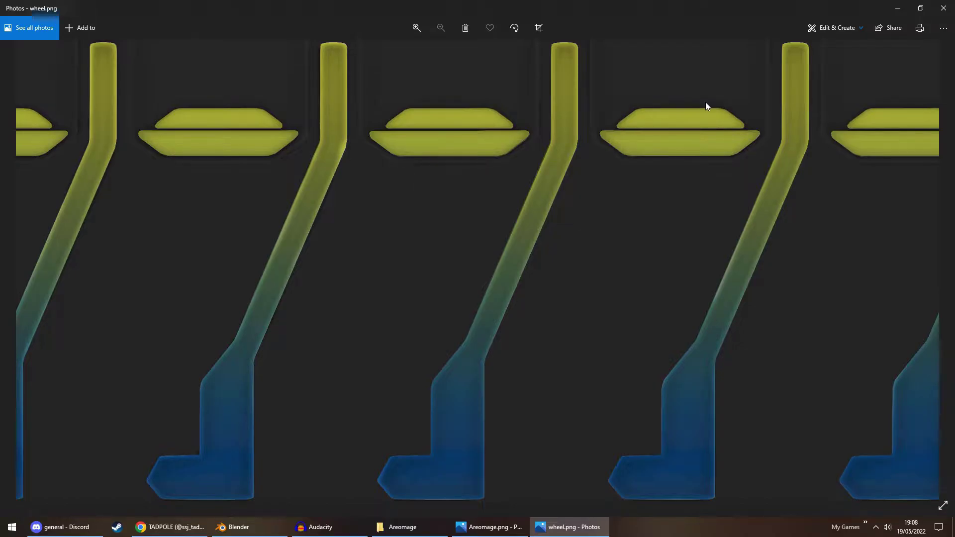
{"action": "left_click", "coordinate": [943, 8]}
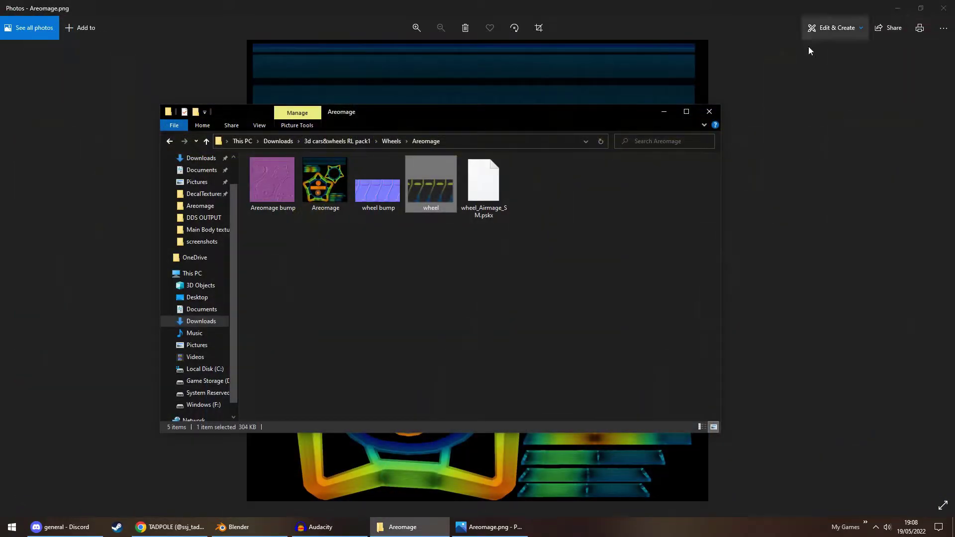
{"action": "left_click", "coordinate": [943, 8]}
{"action": "left_click", "coordinate": [681, 31]}
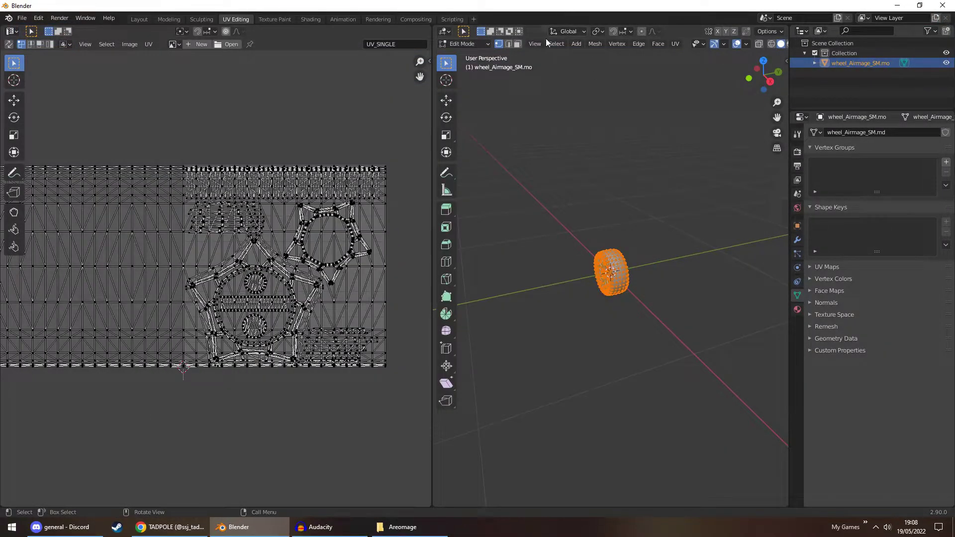
Switch to face select with UV Sync Selection and box-select the tyre UV island.
{"action": "left_click", "coordinate": [517, 44]}
{"action": "scroll", "coordinate": [601, 245], "scroll_direction": "up", "scroll_amount": 3}
{"action": "scroll", "coordinate": [602, 244], "scroll_direction": "up", "scroll_amount": 3}
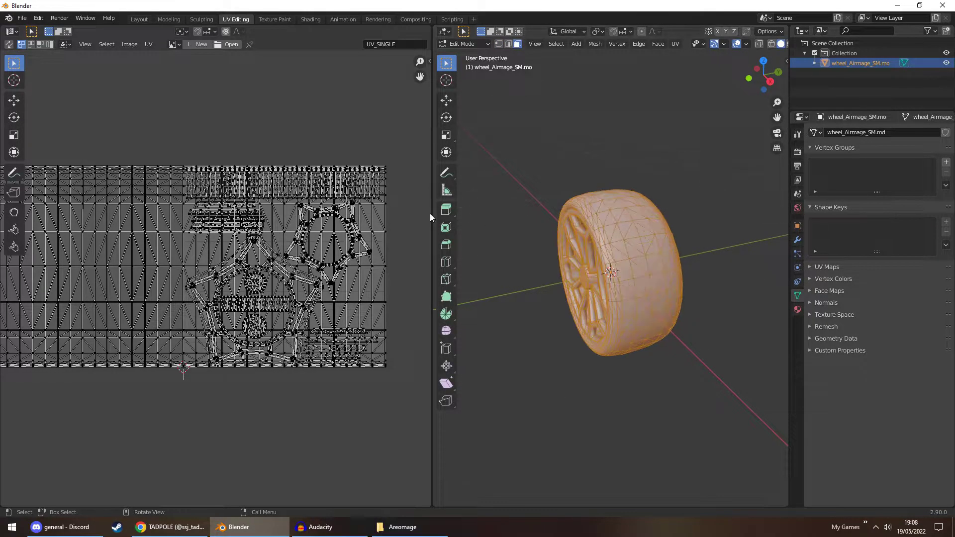
{"action": "middle_click_drag", "start_coordinate": [114, 159], "coordinate": [216, 163]}
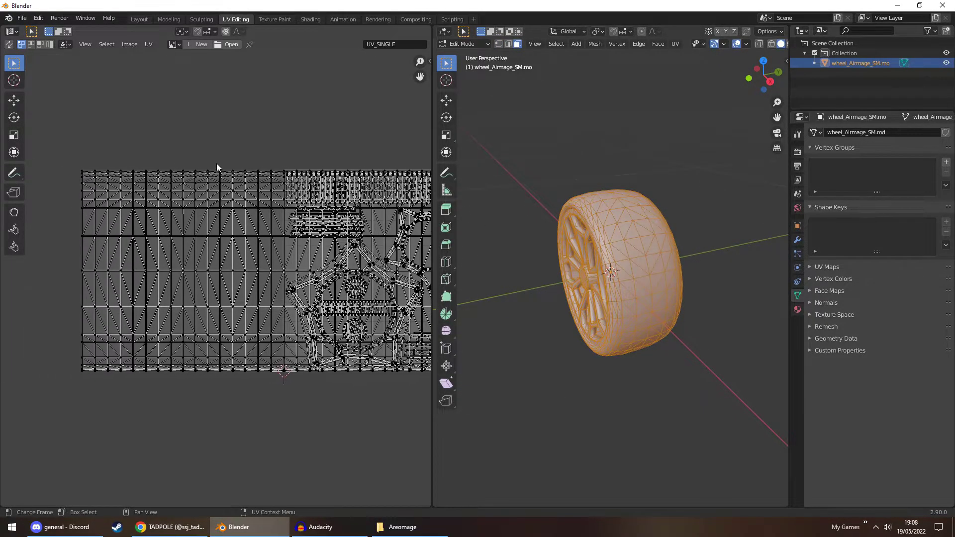
{"action": "left_click", "coordinate": [9, 44]}
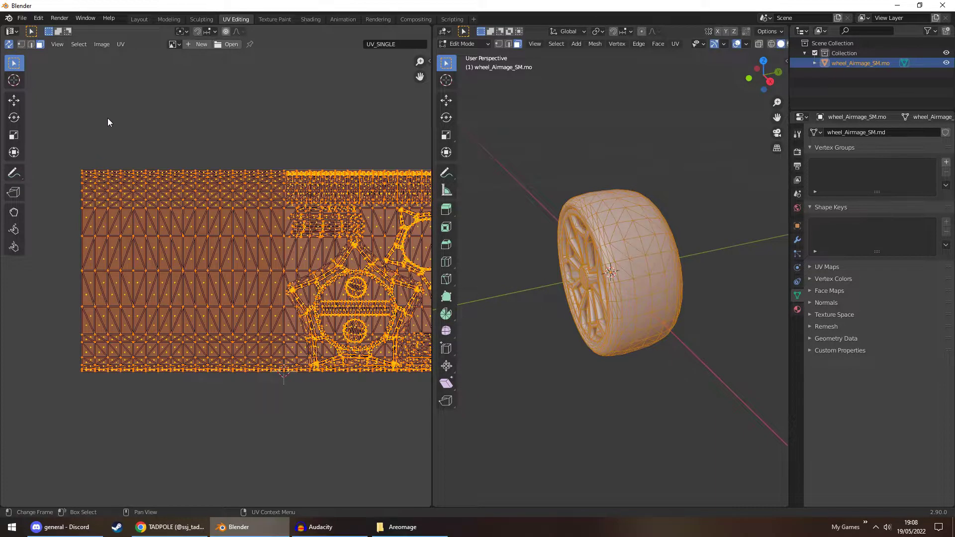
{"action": "left_click_drag", "start_coordinate": [55, 127], "coordinate": [283, 402]}
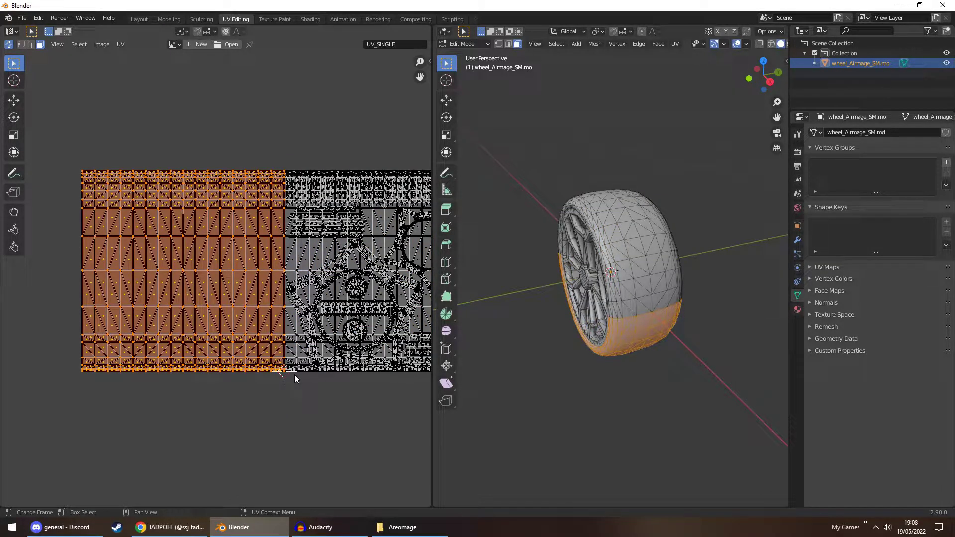
Orbit around the wheel to check the selected tyre faces, then show the Wheel_Airmage_Default_MIC material settings.
{"action": "scroll", "coordinate": [331, 305], "scroll_direction": "up", "scroll_amount": 2}
{"action": "middle_click_drag", "start_coordinate": [331, 304], "coordinate": [238, 306]}
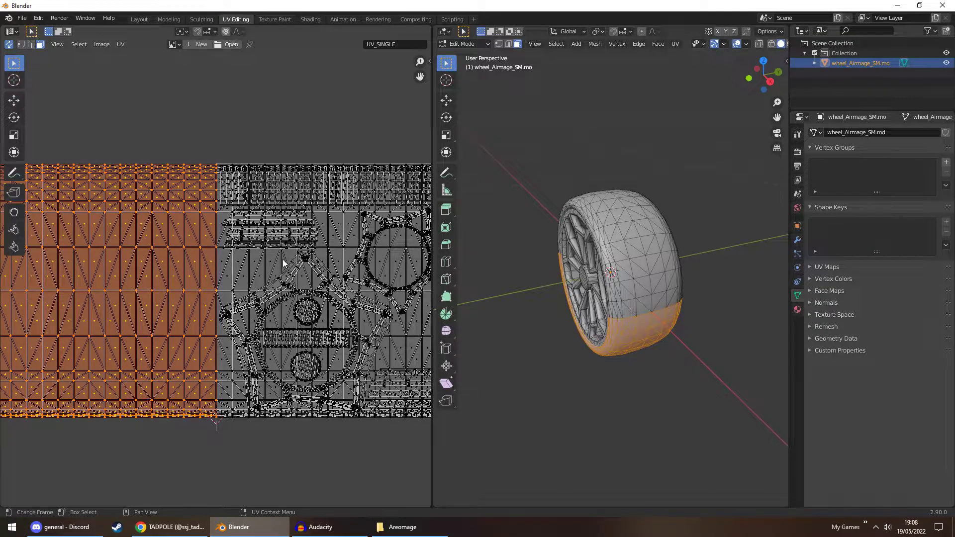
{"action": "mouse_move", "coordinate": [497, 259]}
{"action": "middle_mouse_down"}
{"action": "mouse_move", "coordinate": [622, 223]}
{"action": "mouse_move", "coordinate": [705, 135]}
{"action": "mouse_move", "coordinate": [659, 291]}
{"action": "mouse_move", "coordinate": [486, 268]}
{"action": "middle_mouse_up"}
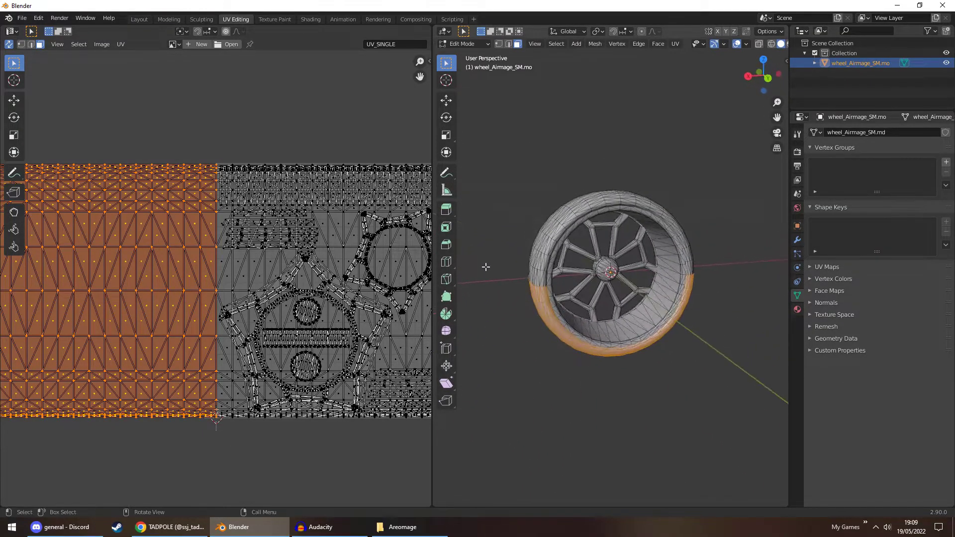
{"action": "scroll", "coordinate": [526, 274], "scroll_direction": "up", "scroll_amount": 3}
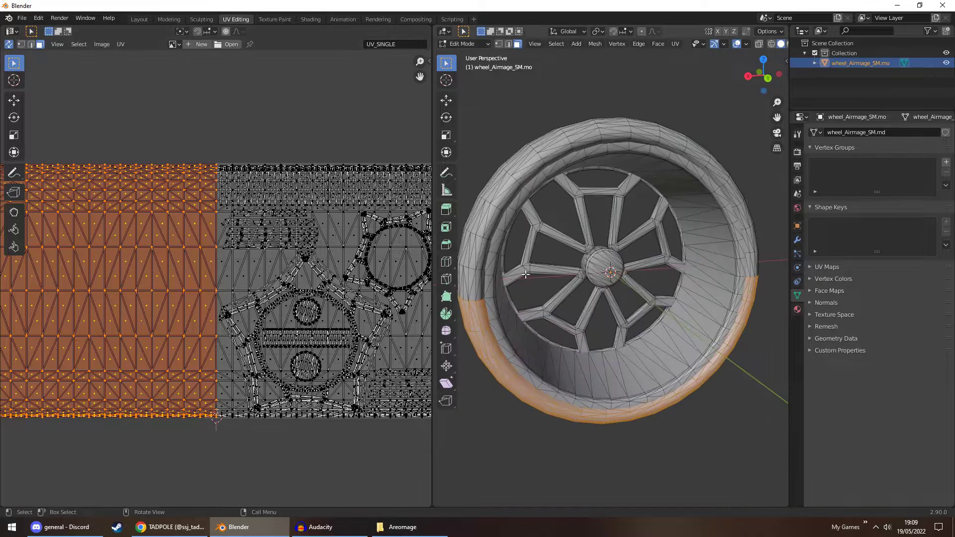
{"action": "scroll", "coordinate": [525, 274], "scroll_direction": "up", "scroll_amount": 3}
{"action": "middle_click_drag", "start_coordinate": [526, 274], "coordinate": [537, 258]}
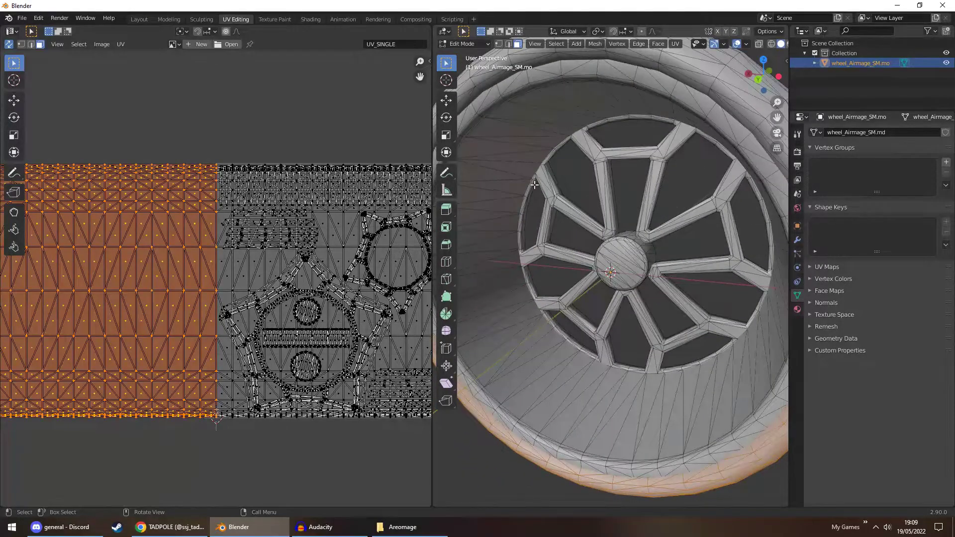
{"action": "middle_click_drag", "start_coordinate": [507, 211], "coordinate": [605, 214]}
{"action": "scroll", "coordinate": [569, 259], "scroll_direction": "up", "scroll_amount": 2}
{"action": "middle_click_drag", "start_coordinate": [570, 260], "coordinate": [524, 280]}
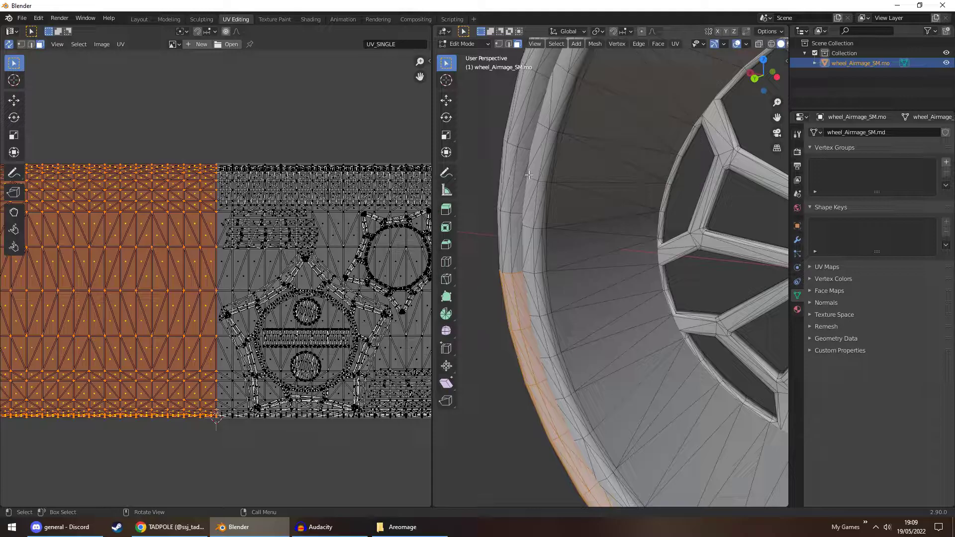
{"action": "middle_click_drag", "start_coordinate": [659, 269], "coordinate": [539, 272]}
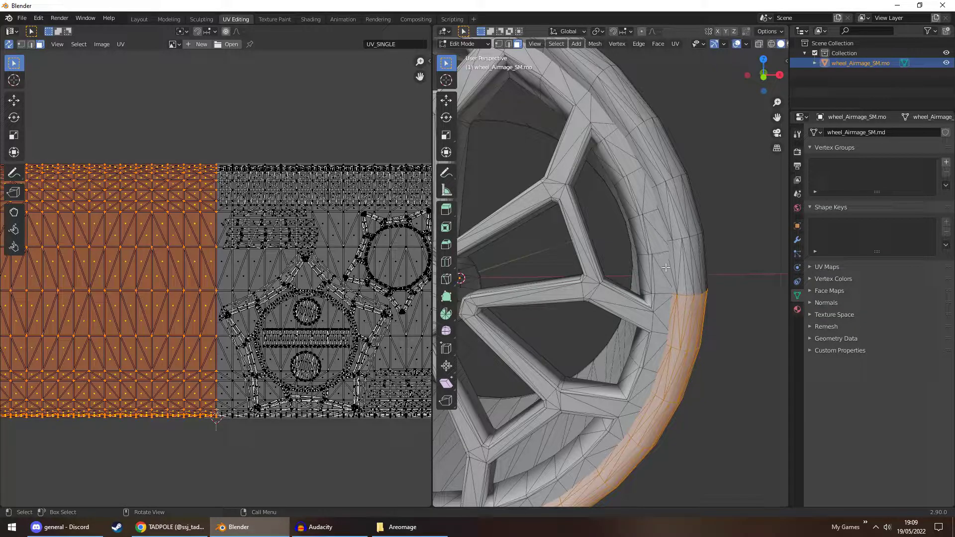
{"action": "middle_click_drag", "start_coordinate": [695, 210], "coordinate": [589, 236]}
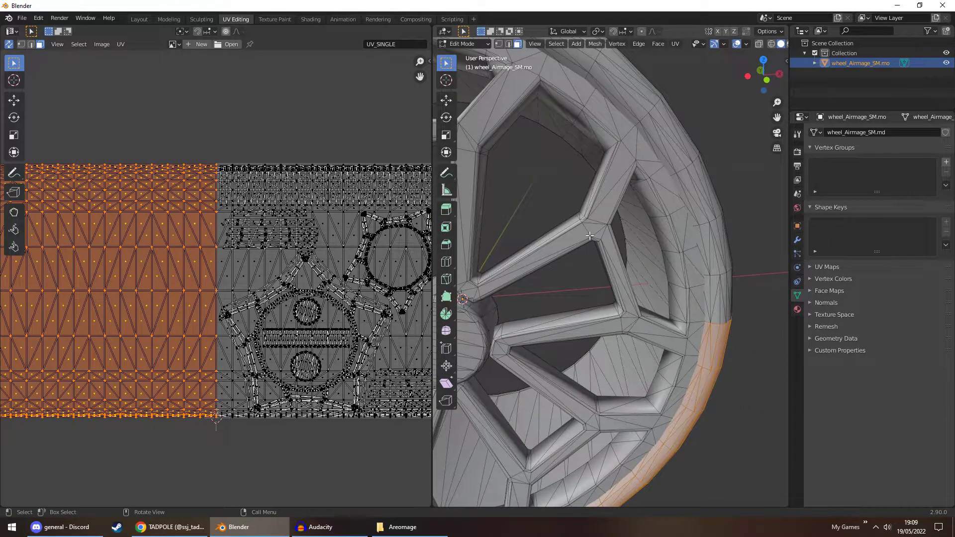
{"action": "left_click", "coordinate": [797, 311]}
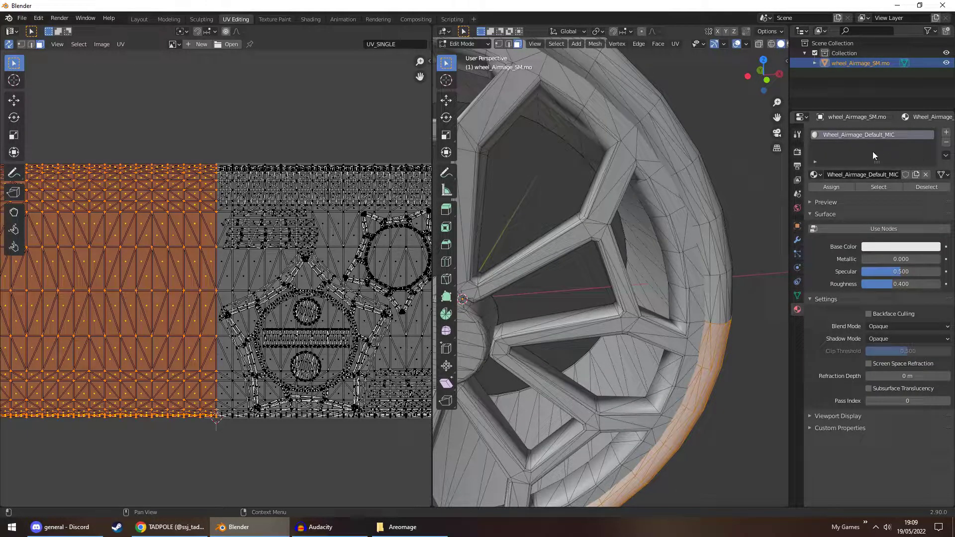
Add a new material slot with Material.001, switch to Material Preview, and open the Shading workspace.
{"action": "left_click", "coordinate": [946, 135]}
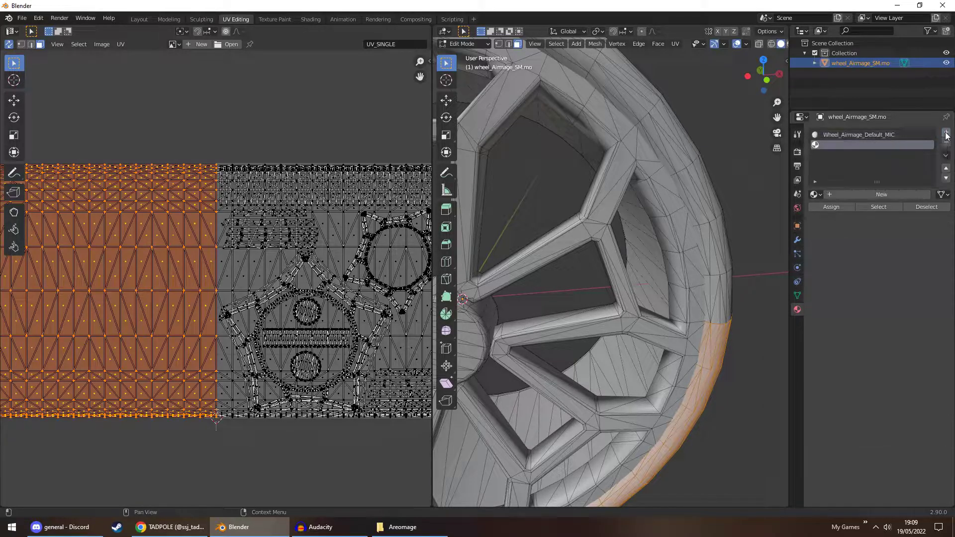
{"action": "left_click", "coordinate": [866, 193]}
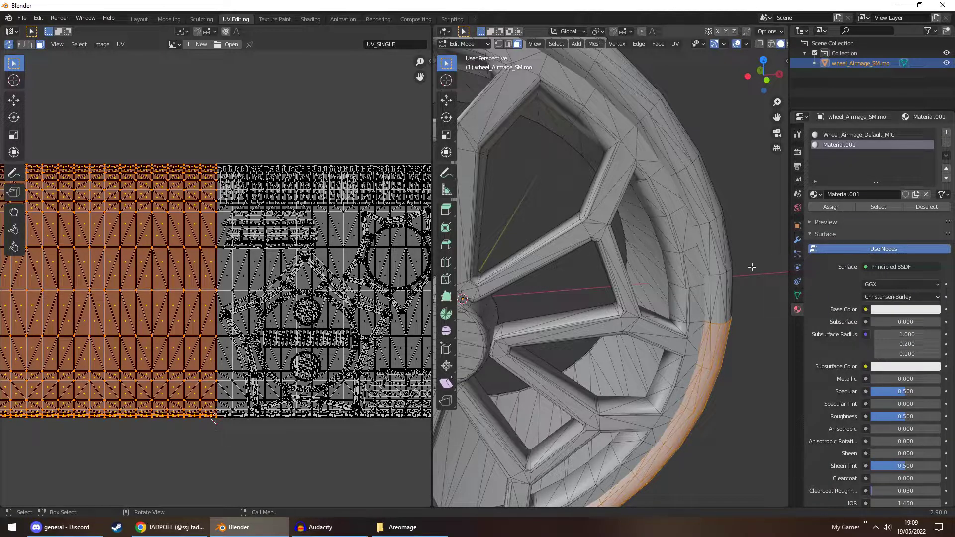
{"action": "scroll", "coordinate": [771, 44], "scroll_direction": "down", "scroll_amount": 2}
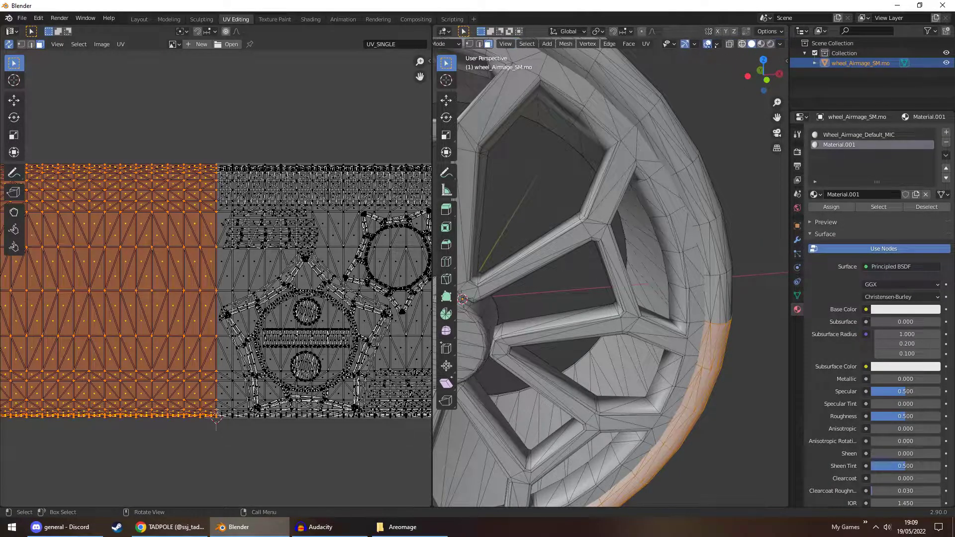
{"action": "left_click", "coordinate": [761, 44]}
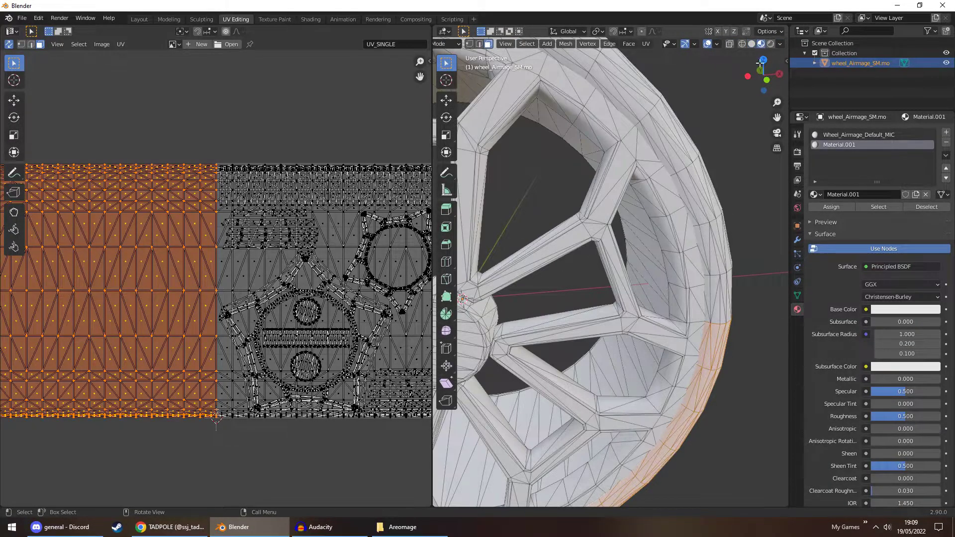
{"action": "left_click", "coordinate": [273, 19]}
{"action": "left_click", "coordinate": [309, 19]}
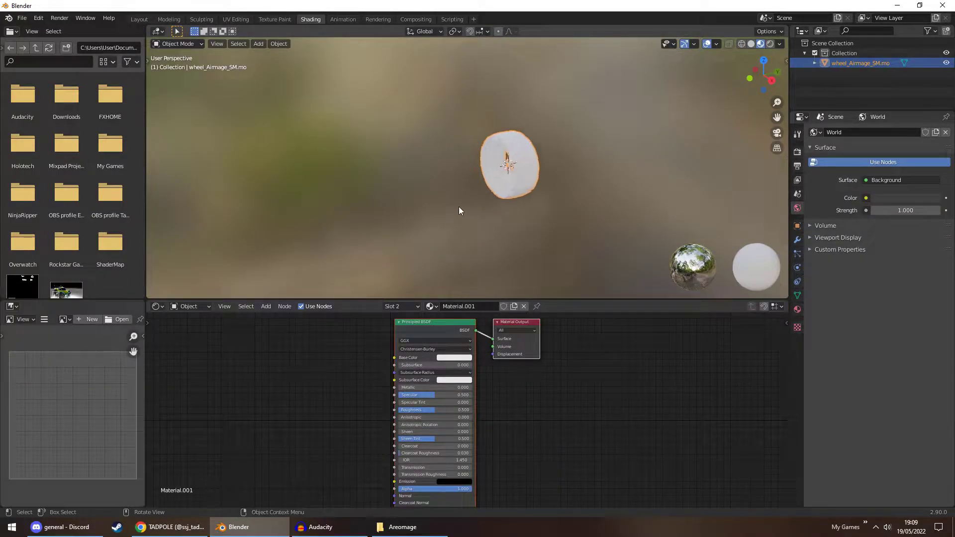
Pick Wheel_Airmage_Default_MIC in the slot list, enable Use Nodes, and set its base colour to green.
{"action": "middle_click_drag", "start_coordinate": [459, 205], "coordinate": [451, 241]}
{"action": "left_click", "coordinate": [438, 256]}
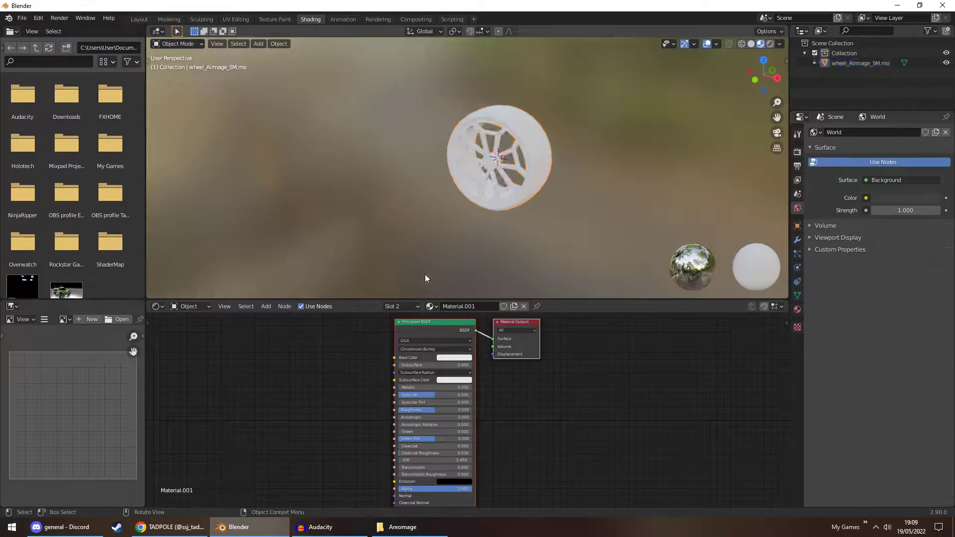
{"action": "left_click", "coordinate": [400, 307]}
{"action": "left_click", "coordinate": [379, 328]}
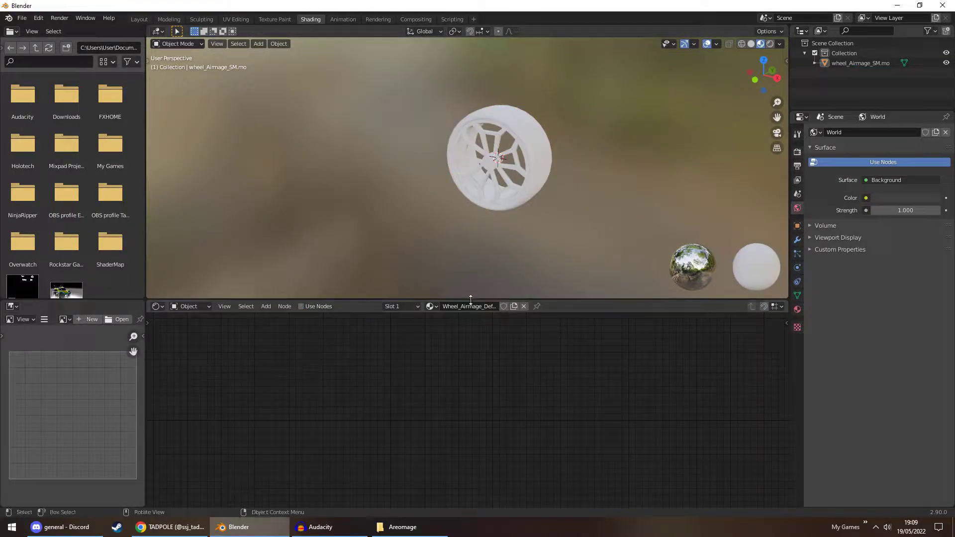
{"action": "left_click", "coordinate": [313, 306]}
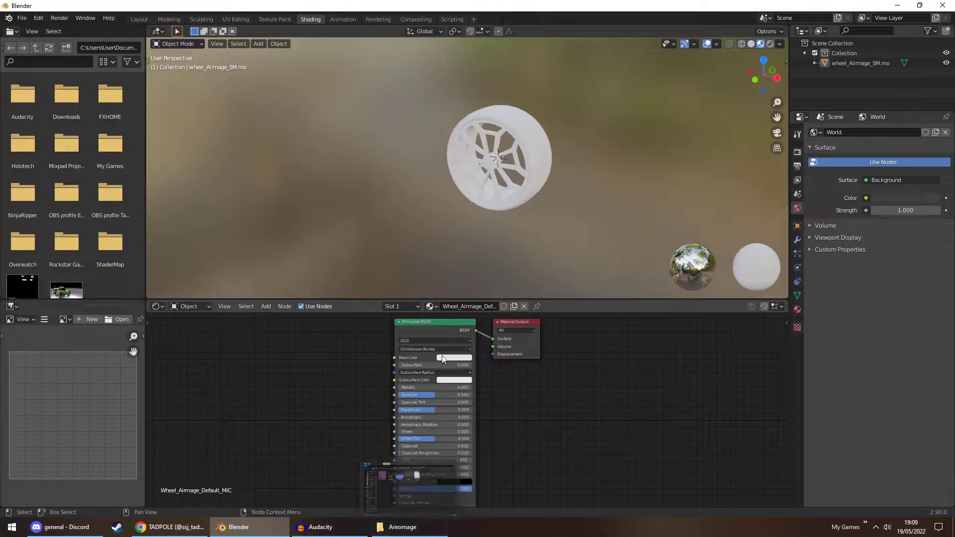
{"action": "left_click", "coordinate": [454, 358]}
{"action": "left_click_drag", "start_coordinate": [474, 286], "coordinate": [450, 265]}
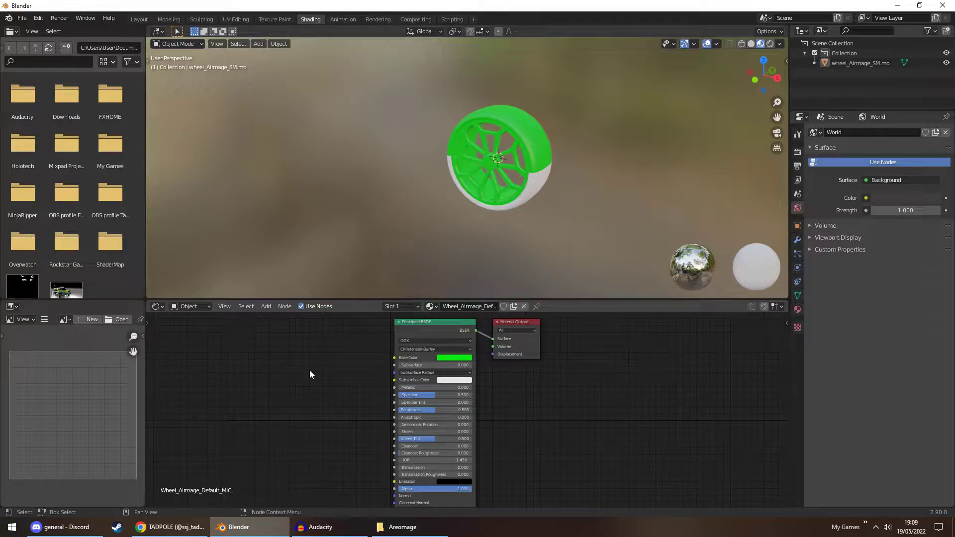
Drag Areomage.png from Explorer into the Shader Editor and connect its Color to Base Color.
{"action": "left_click", "coordinate": [400, 527]}
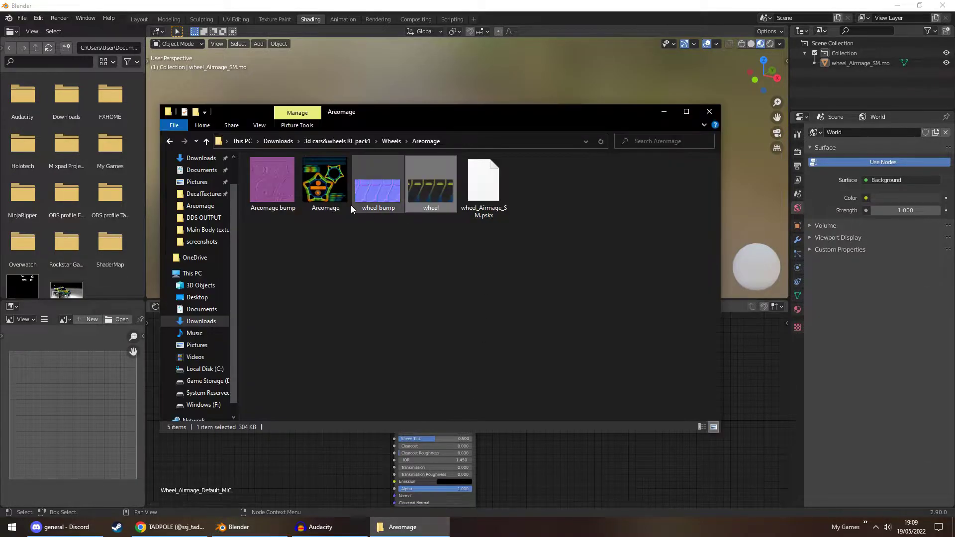
{"action": "left_click", "coordinate": [334, 187]}
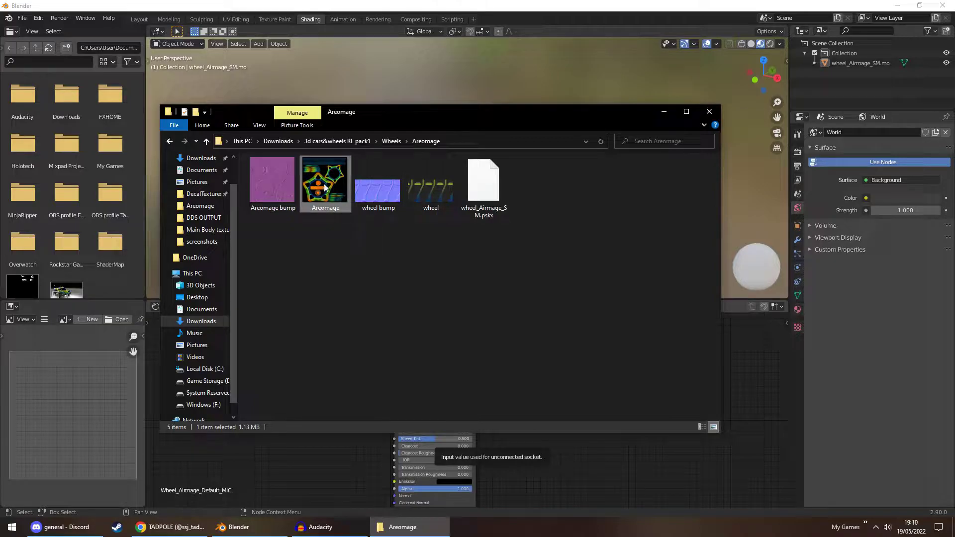
{"action": "left_click_drag", "start_coordinate": [324, 177], "coordinate": [318, 464]}
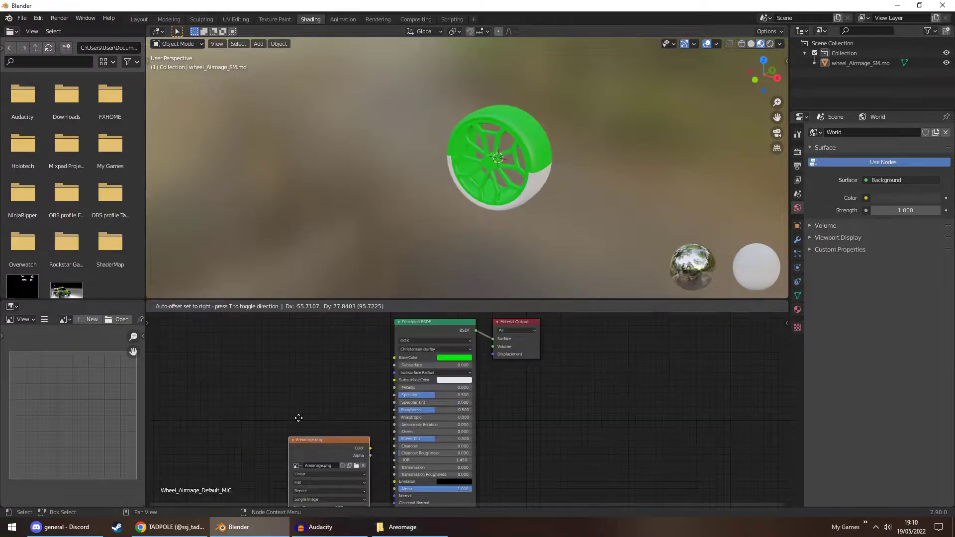
{"action": "left_click", "coordinate": [289, 331]}
{"action": "left_click_drag", "start_coordinate": [349, 338], "coordinate": [394, 358]}
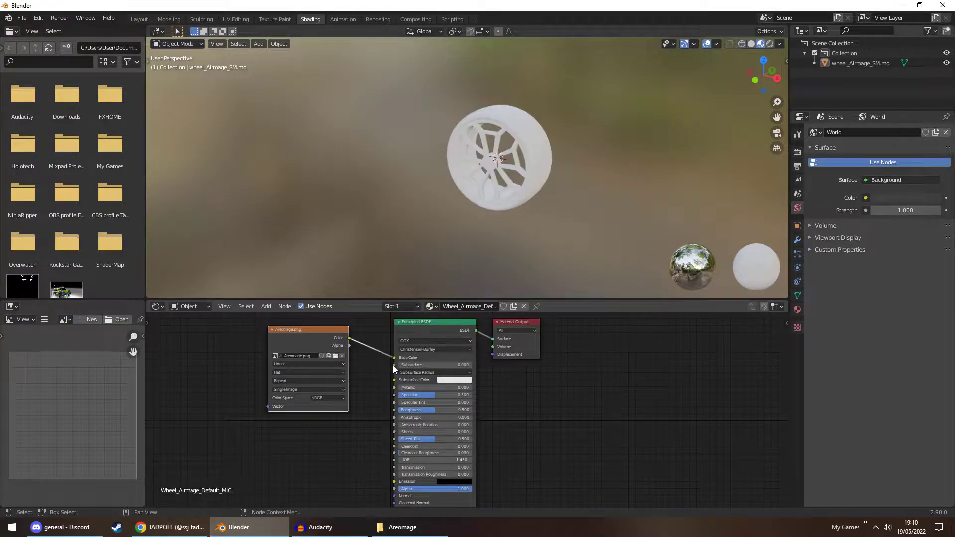
Orbit around the textured wheel and preview the wheel image in Photos.
{"action": "middle_click_drag", "start_coordinate": [537, 184], "coordinate": [315, 164]}
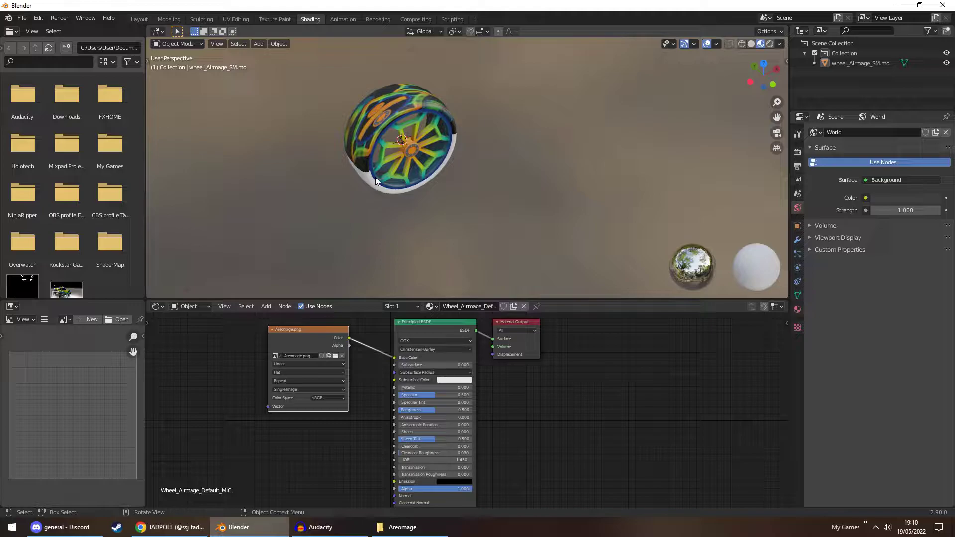
{"action": "left_click", "coordinate": [402, 526]}
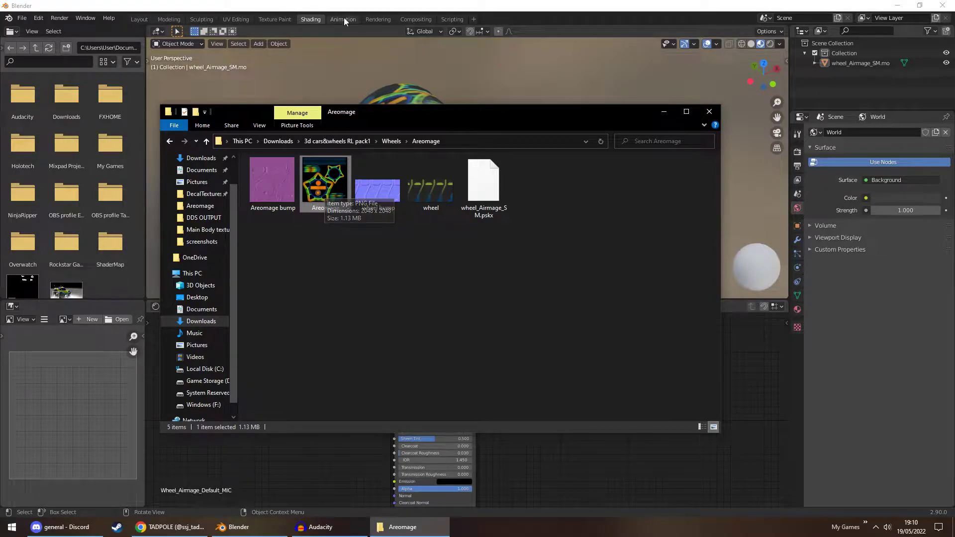
{"action": "left_click", "coordinate": [362, 43]}
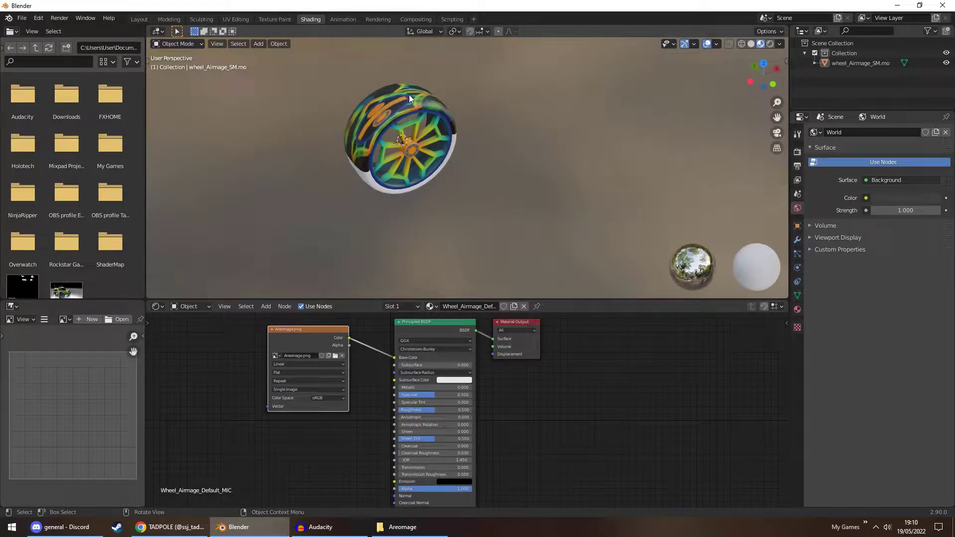
{"action": "middle_click_drag", "start_coordinate": [373, 174], "coordinate": [351, 168]}
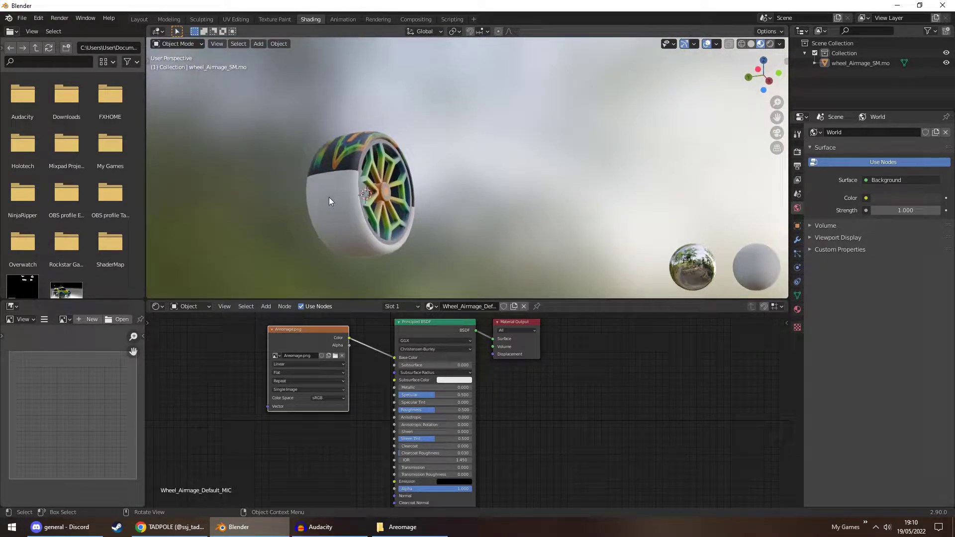
{"action": "key", "text": "alt+Tab"}
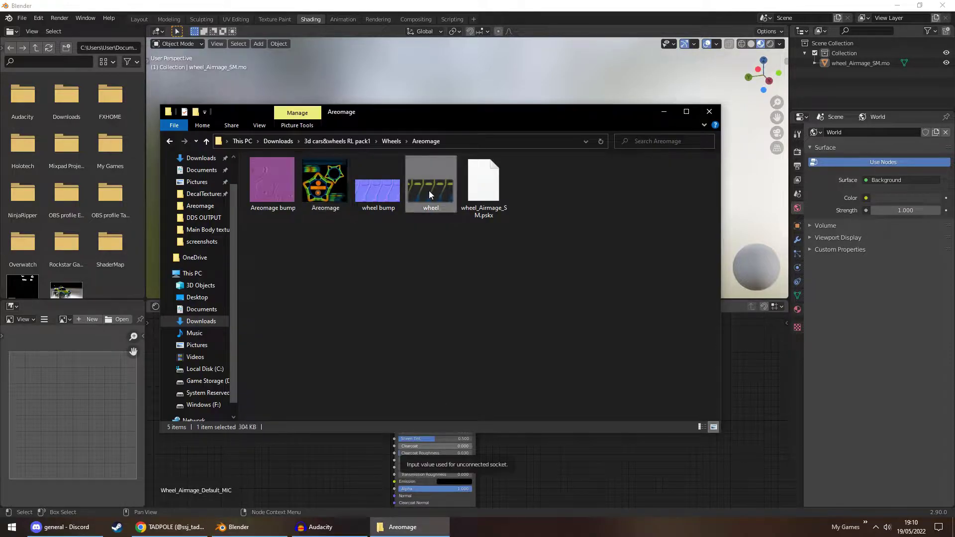
{"action": "double_click", "coordinate": [430, 194]}
{"action": "left_click", "coordinate": [943, 5]}
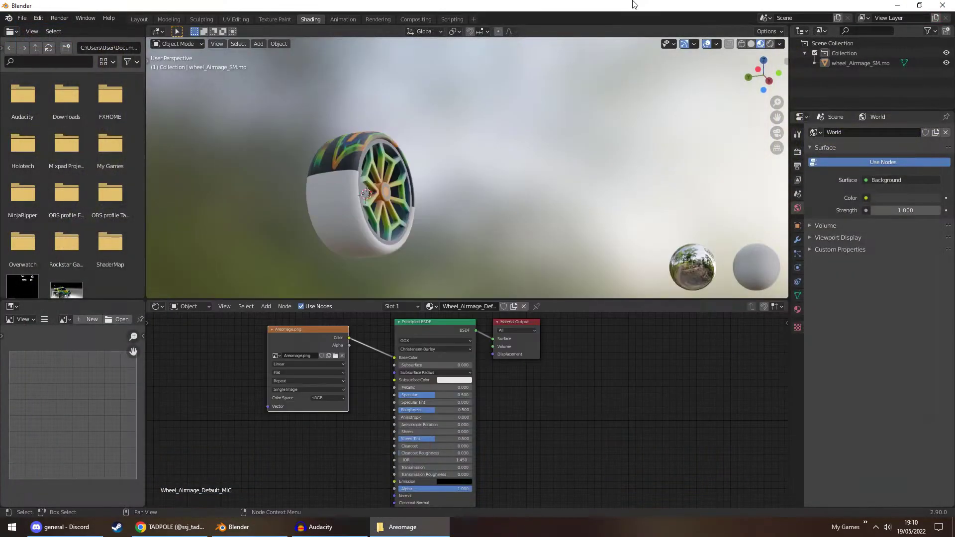
{"action": "middle_click_drag", "start_coordinate": [324, 187], "coordinate": [352, 225]}
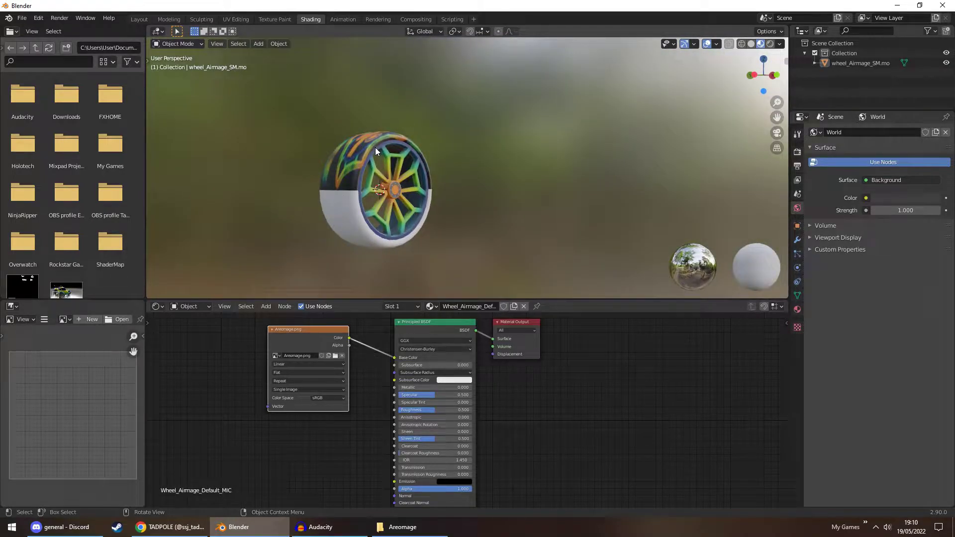
{"action": "middle_click_drag", "start_coordinate": [375, 148], "coordinate": [370, 134]}
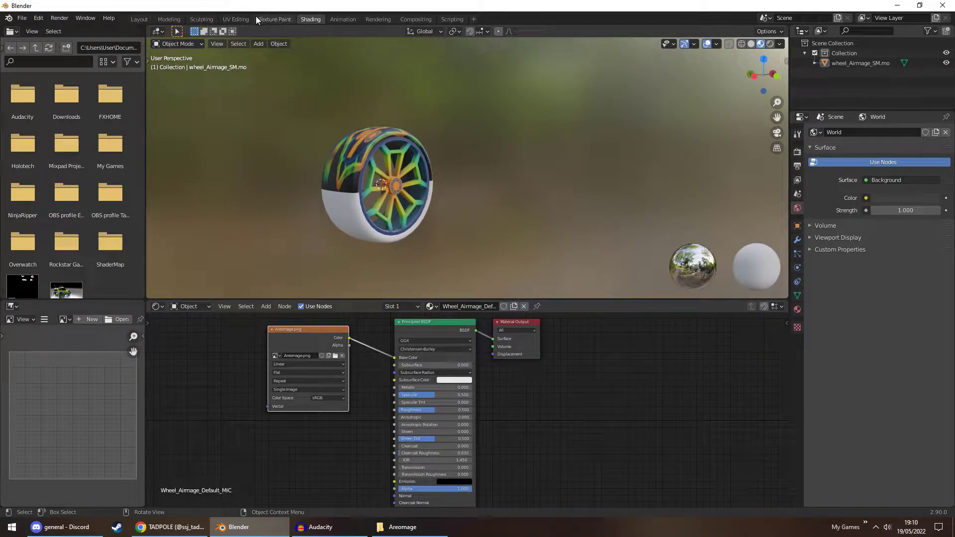
Switch to the UV Editing workspace and frame the wheel's spokes and hub in the 3D view.
{"action": "left_click", "coordinate": [235, 19]}
{"action": "mouse_move", "coordinate": [552, 164]}
{"action": "middle_mouse_down"}
{"action": "mouse_move", "coordinate": [561, 183]}
{"action": "mouse_move", "coordinate": [432, 244]}
{"action": "middle_mouse_up"}
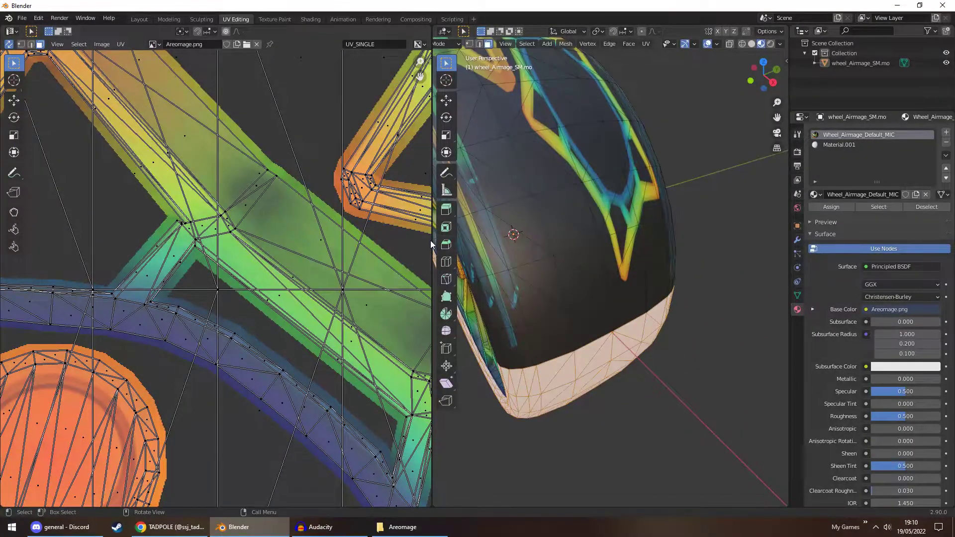
{"action": "left_click_drag", "start_coordinate": [432, 244], "coordinate": [302, 243]}
{"action": "scroll", "coordinate": [180, 225], "scroll_direction": "down", "scroll_amount": 5}
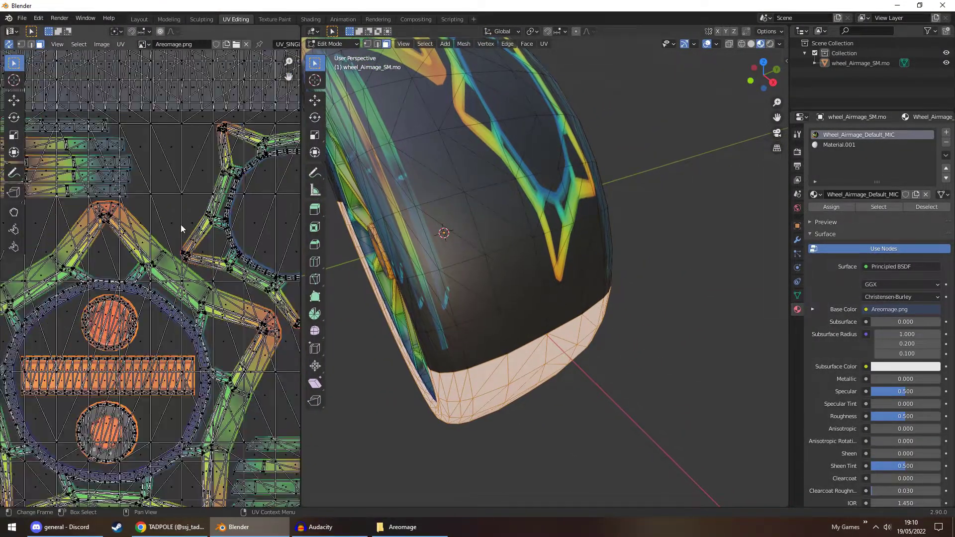
{"action": "middle_click_drag", "start_coordinate": [410, 228], "coordinate": [524, 170]}
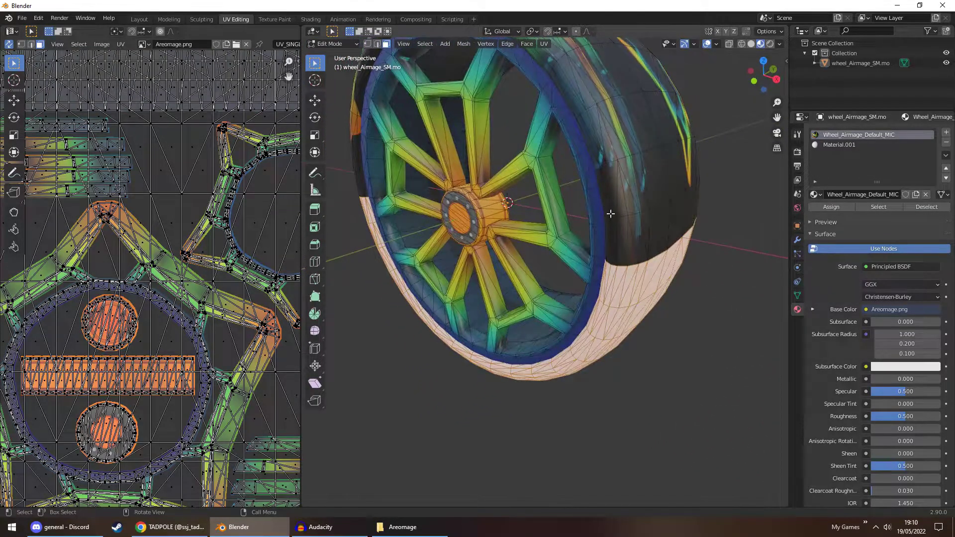
{"action": "middle_click_drag", "start_coordinate": [610, 214], "coordinate": [649, 211]}
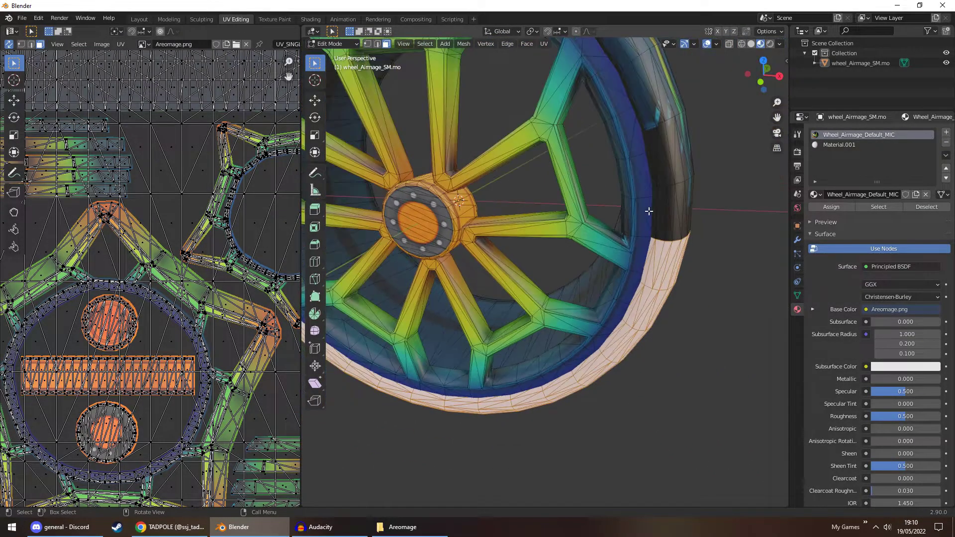
{"action": "scroll", "coordinate": [172, 217], "scroll_direction": "down", "scroll_amount": 5}
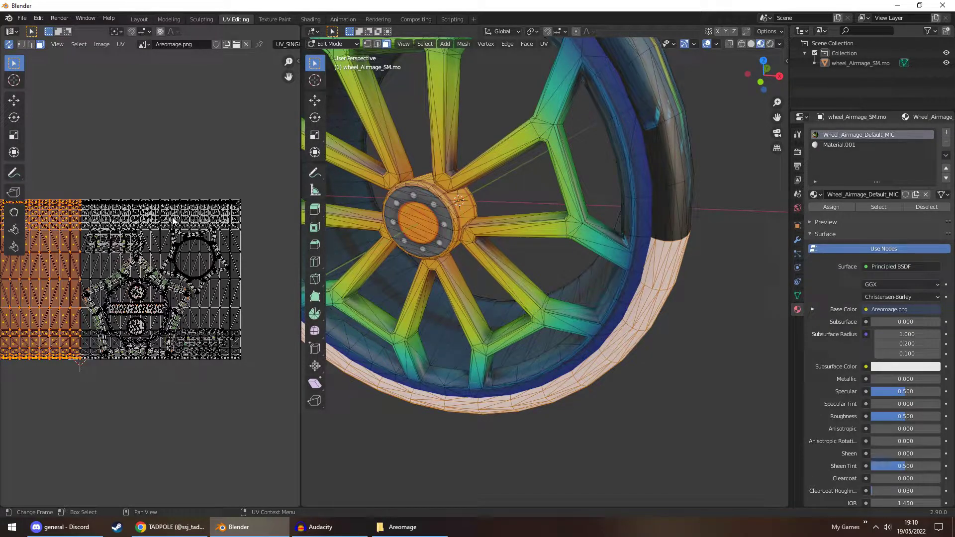
Start selecting the tire faces, box-selecting the dark tire faces around the rim.
{"action": "left_click", "coordinate": [223, 301]}
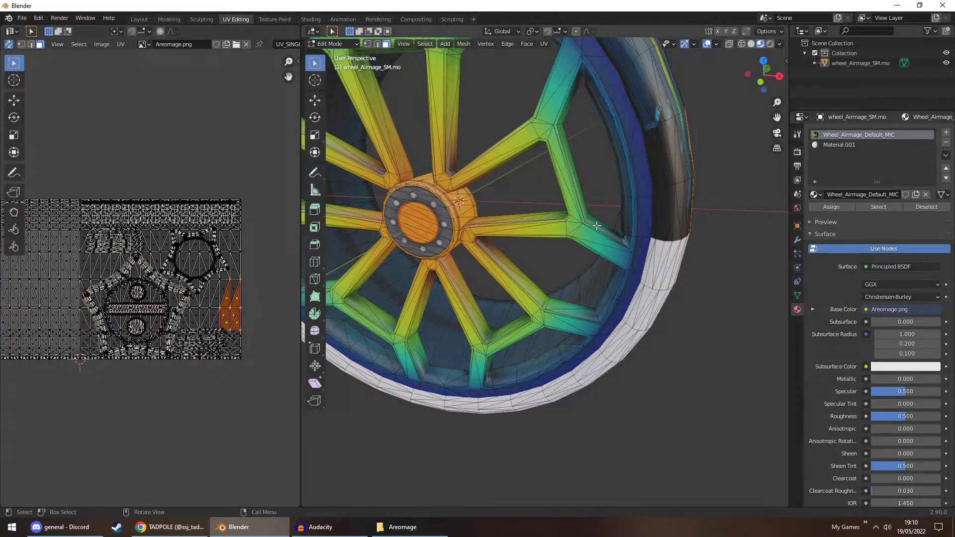
{"action": "middle_click_drag", "start_coordinate": [606, 219], "coordinate": [648, 219]}
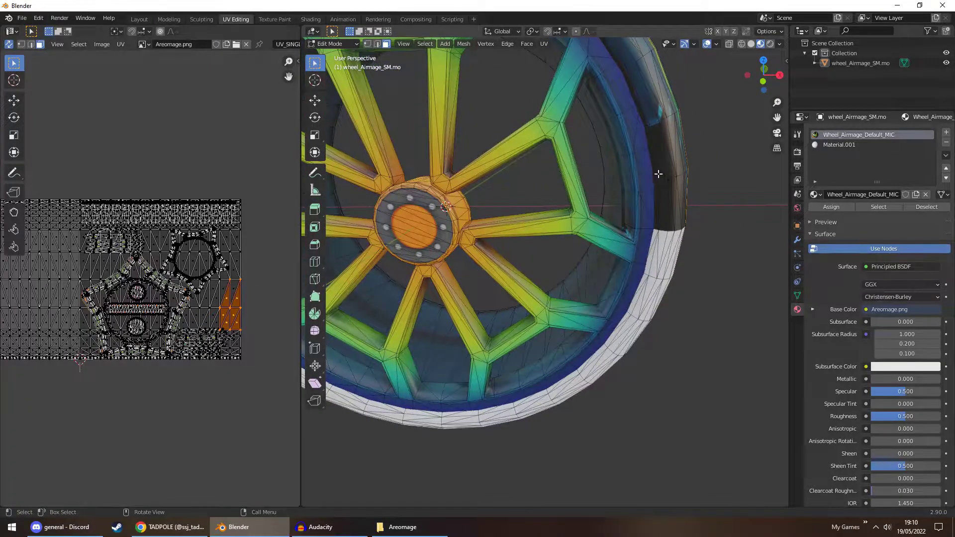
{"action": "left_click_drag", "start_coordinate": [657, 174], "coordinate": [693, 225]}
{"action": "scroll", "coordinate": [666, 209], "scroll_direction": "up", "scroll_amount": 6}
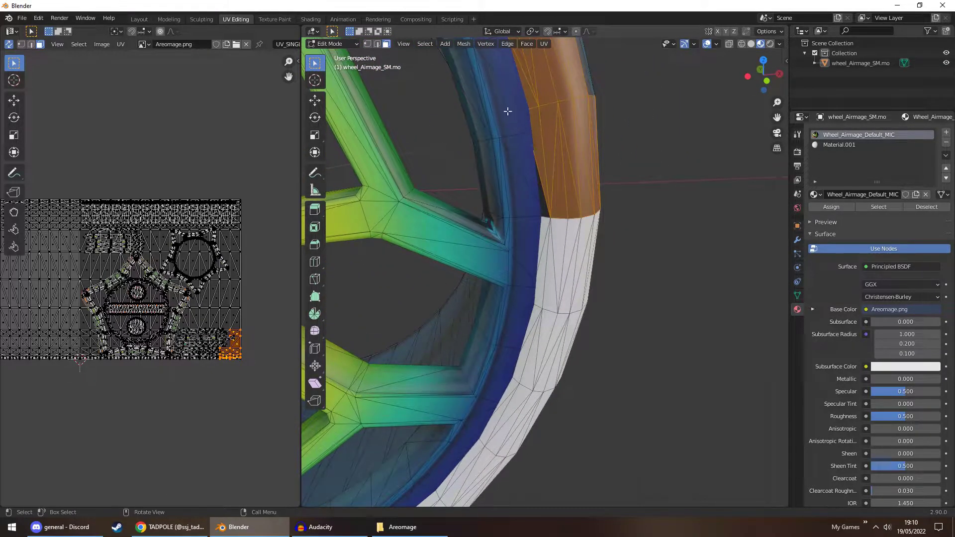
{"action": "left_click", "coordinate": [512, 128]}
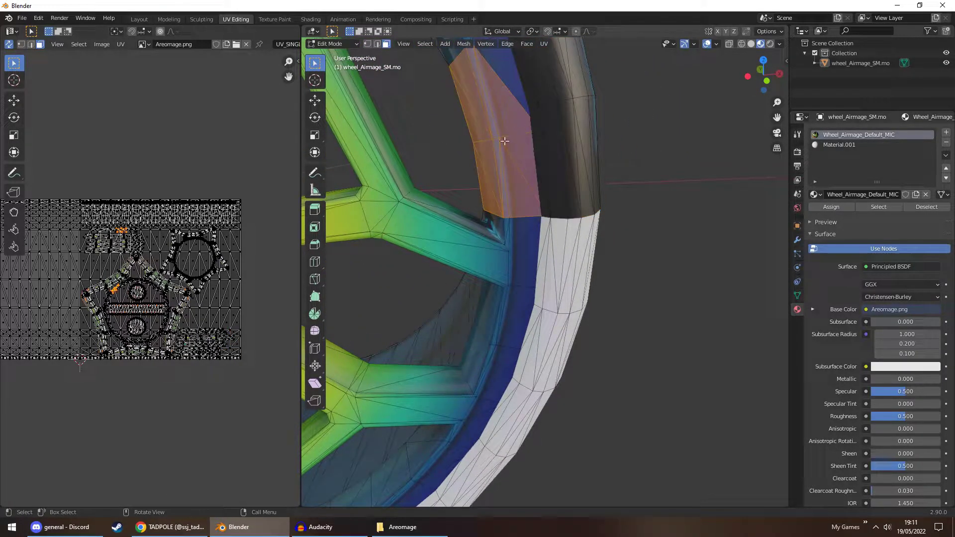
{"action": "left_click", "coordinate": [551, 128]}
{"action": "left_click_drag", "start_coordinate": [538, 69], "coordinate": [608, 160]}
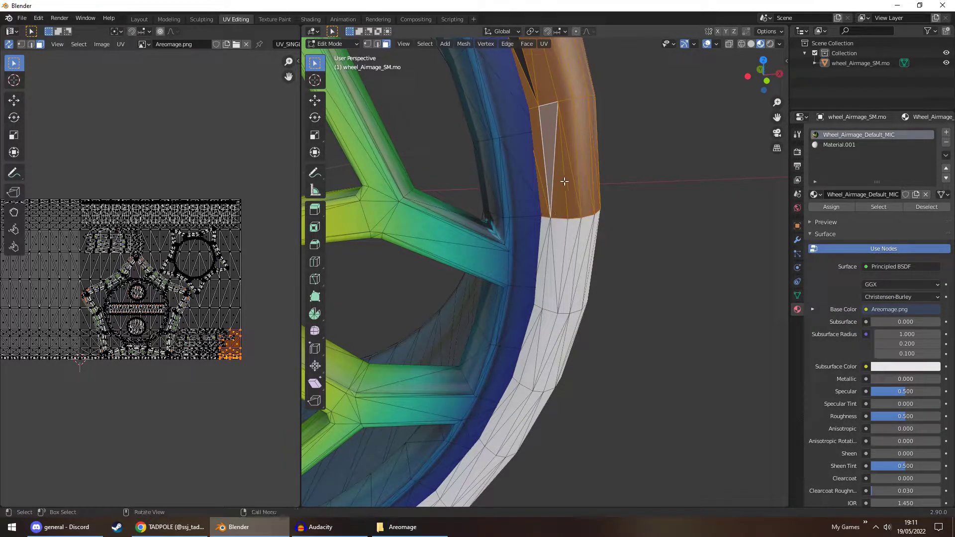
{"action": "middle_click_drag", "start_coordinate": [552, 199], "coordinate": [535, 156]}
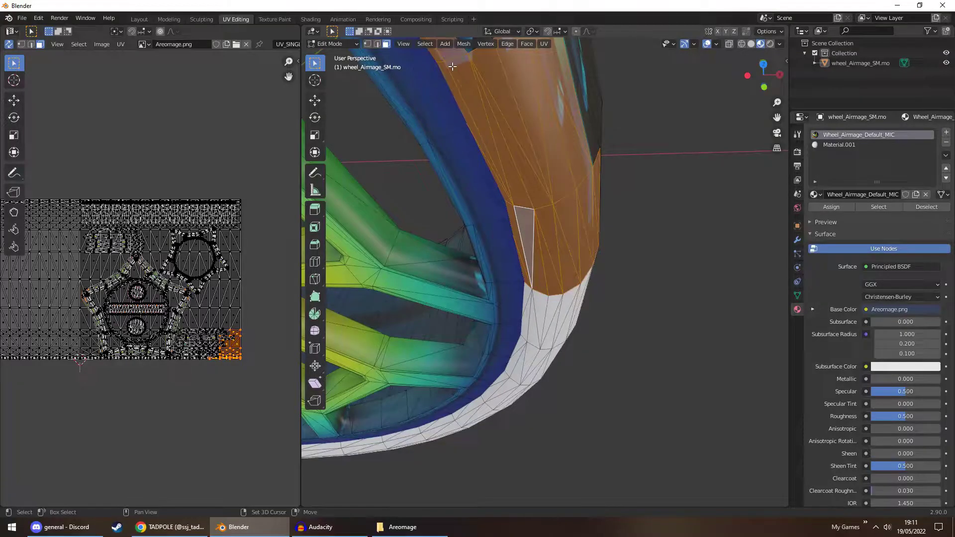
{"action": "mouse_move", "coordinate": [506, 101]}
{"action": "middle_mouse_down"}
{"action": "mouse_move", "coordinate": [524, 124]}
{"action": "mouse_move", "coordinate": [479, 149]}
{"action": "mouse_move", "coordinate": [575, 216]}
{"action": "mouse_move", "coordinate": [603, 166]}
{"action": "mouse_move", "coordinate": [515, 104]}
{"action": "middle_mouse_up"}
{"action": "left_click_drag", "start_coordinate": [515, 104], "coordinate": [709, 230], "text": "shift"}
{"action": "middle_click_drag", "start_coordinate": [710, 230], "coordinate": [629, 185]}
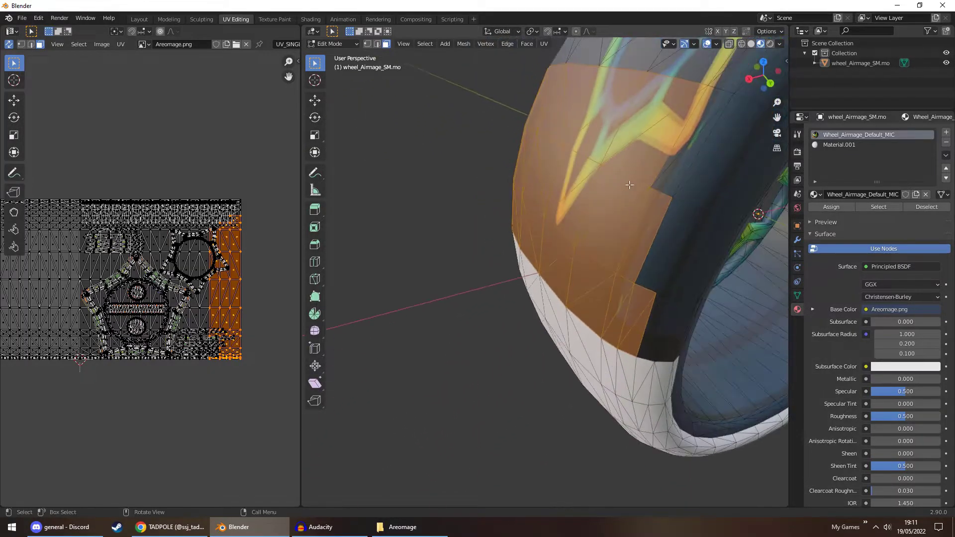
{"action": "middle_click_drag", "start_coordinate": [691, 216], "coordinate": [606, 197]}
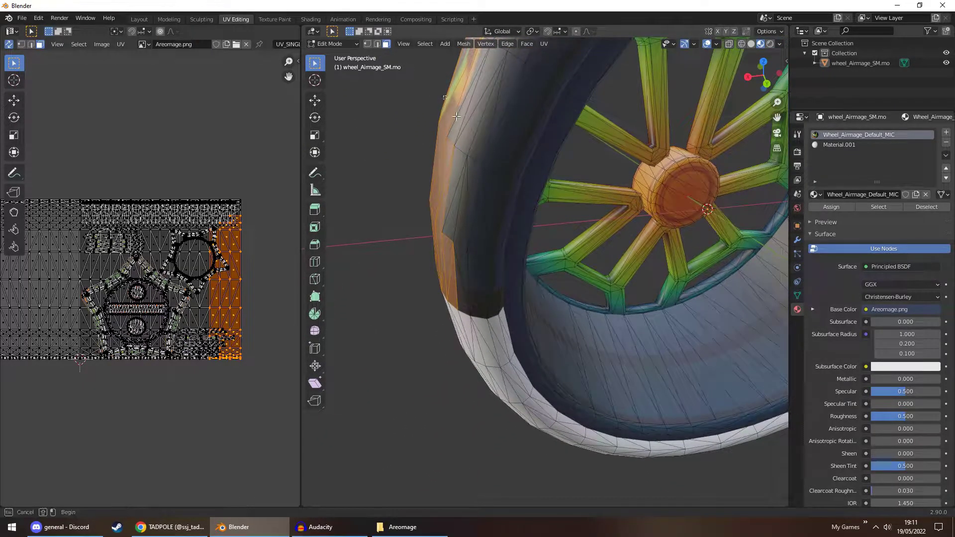
Add the remaining upper and lower tire faces to the selection and zoom out to the whole wheel.
{"action": "left_click_drag", "start_coordinate": [452, 95], "coordinate": [506, 220], "text": "shift"}
{"action": "left_click_drag", "start_coordinate": [440, 213], "coordinate": [502, 279], "text": "shift"}
{"action": "middle_click_drag", "start_coordinate": [502, 278], "coordinate": [379, 260]}
{"action": "left_click_drag", "start_coordinate": [379, 260], "coordinate": [341, 226], "text": "shift"}
{"action": "middle_click_drag", "start_coordinate": [348, 229], "coordinate": [617, 226]}
{"action": "scroll", "coordinate": [617, 227], "scroll_direction": "down", "scroll_amount": 4}
{"action": "middle_click_drag", "start_coordinate": [529, 217], "coordinate": [593, 197]}
{"action": "middle_click_drag", "start_coordinate": [459, 258], "coordinate": [567, 152]}
{"action": "scroll", "coordinate": [663, 308], "scroll_direction": "up", "scroll_amount": 3}
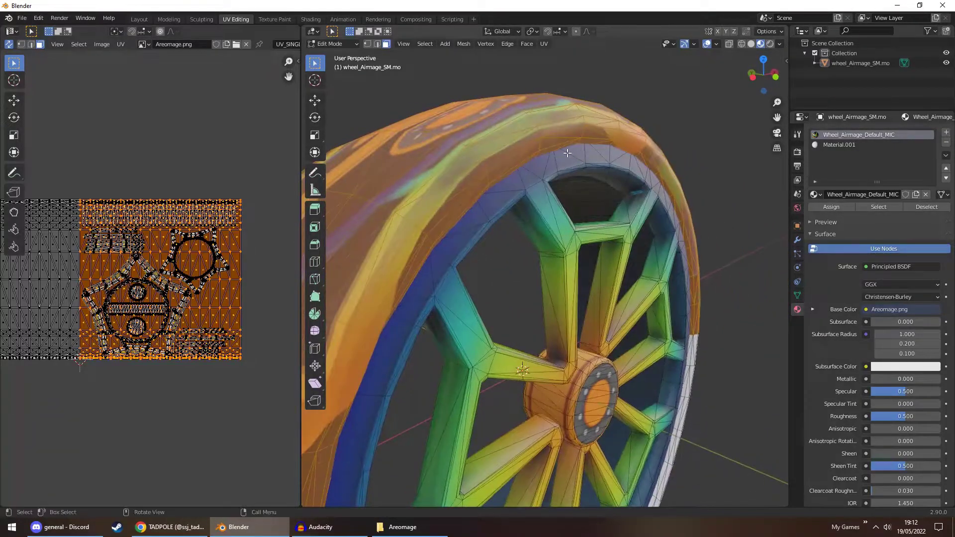
{"action": "middle_click_drag", "start_coordinate": [480, 267], "coordinate": [628, 259]}
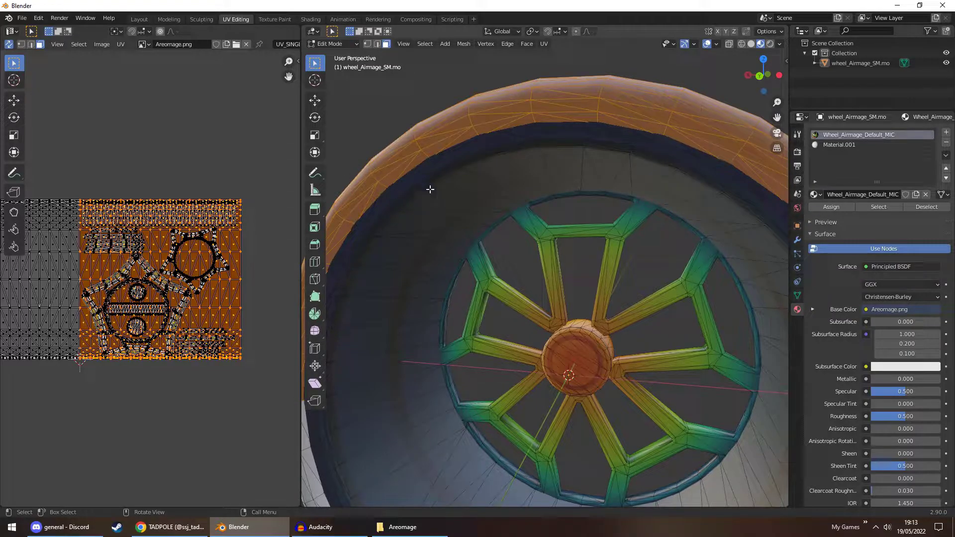
{"action": "middle_click_drag", "start_coordinate": [406, 201], "coordinate": [459, 182]}
{"action": "scroll", "coordinate": [459, 183], "scroll_direction": "down", "scroll_amount": 4}
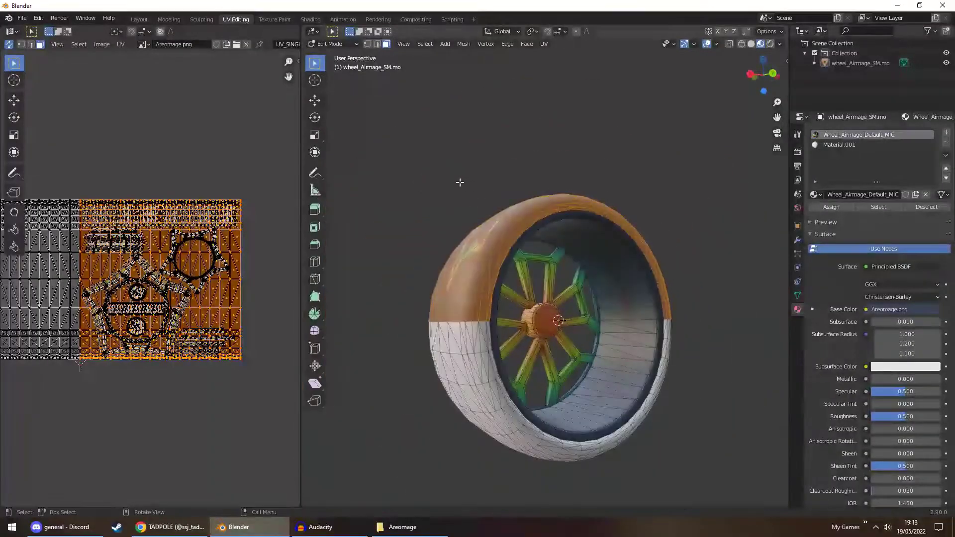
Assign Material.001 to the selected tire faces and clear the selection.
{"action": "left_click", "coordinate": [842, 145]}
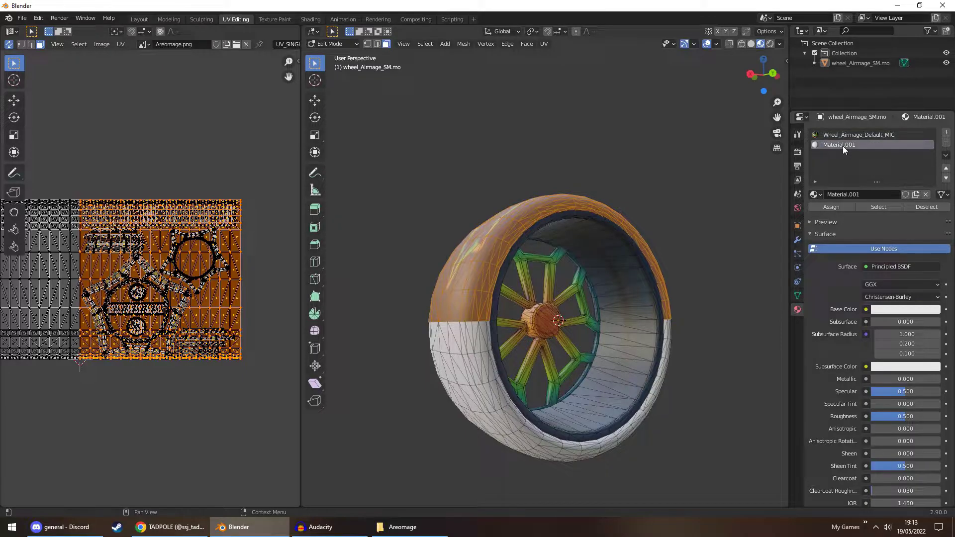
{"action": "left_click", "coordinate": [834, 208]}
{"action": "middle_click_drag", "start_coordinate": [711, 219], "coordinate": [625, 209]}
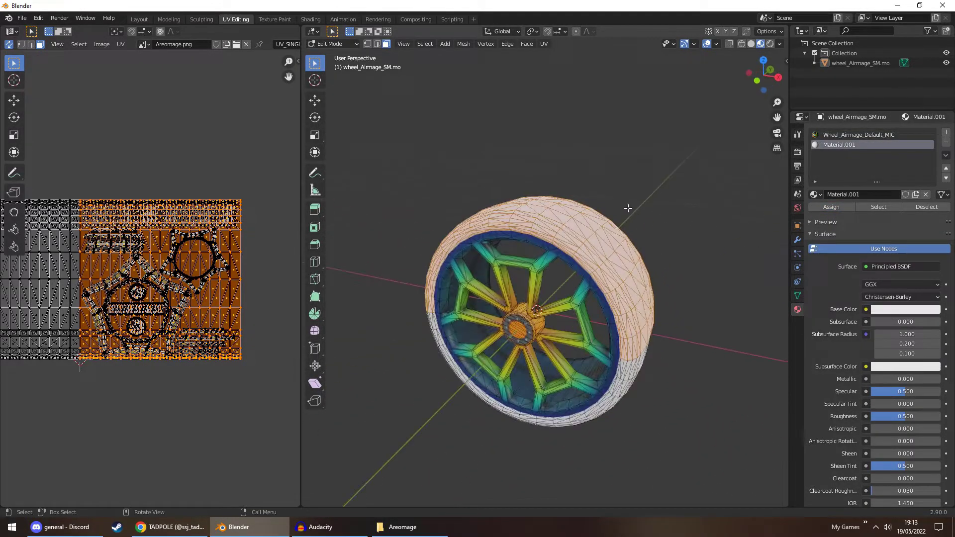
{"action": "left_click", "coordinate": [643, 211]}
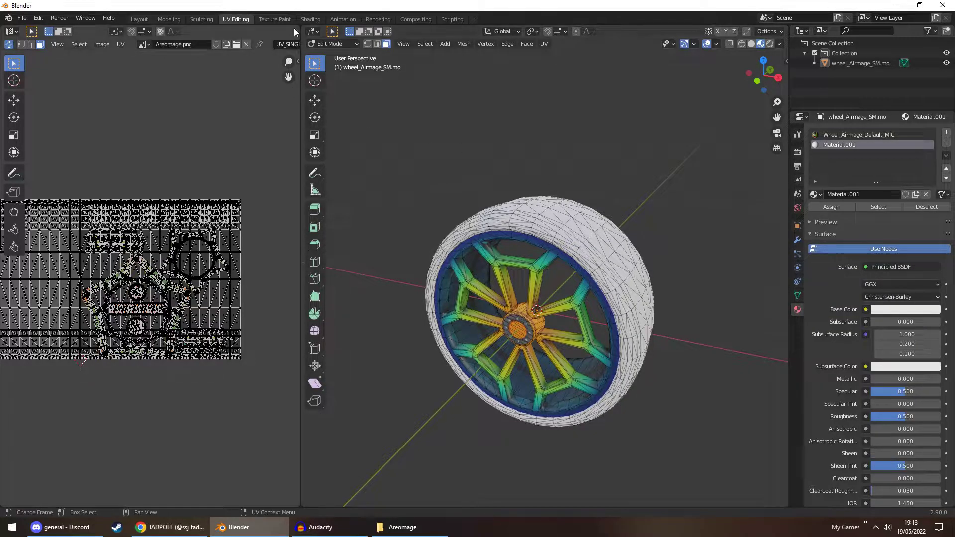
Show Material.001's nodes in the Shading workspace.
{"action": "left_click", "coordinate": [302, 17]}
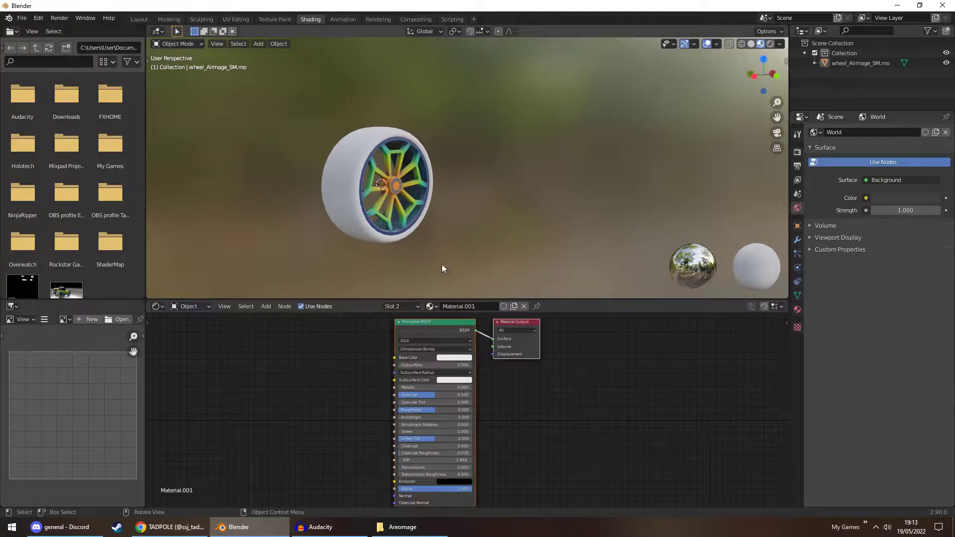
{"action": "left_click", "coordinate": [393, 306]}
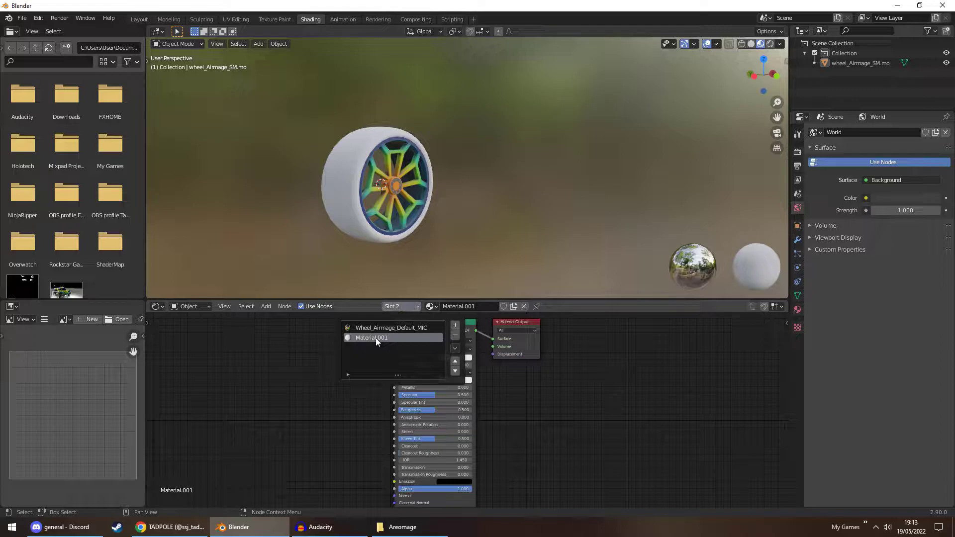
{"action": "left_click", "coordinate": [376, 339]}
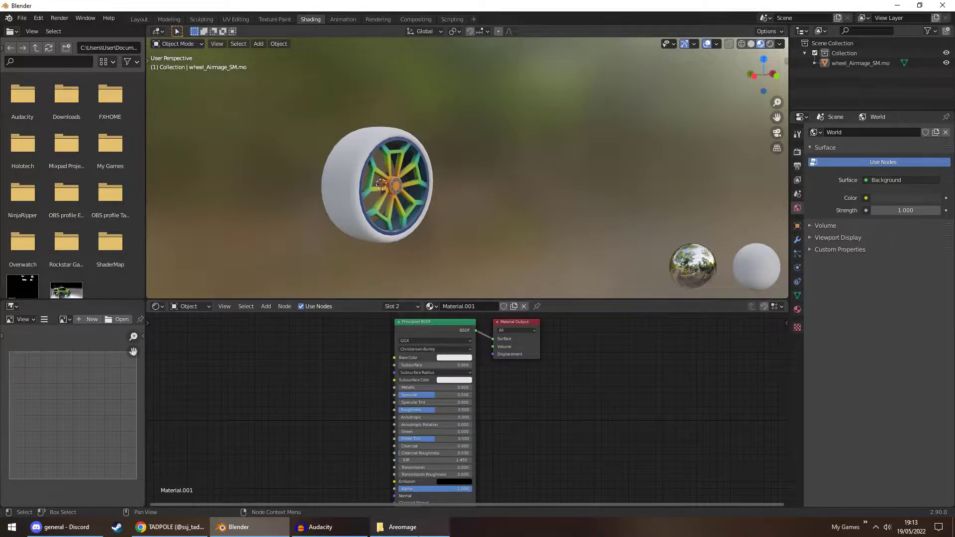
Add wheel.png to the tire material and connect its Color to Base Color.
{"action": "left_click", "coordinate": [402, 527]}
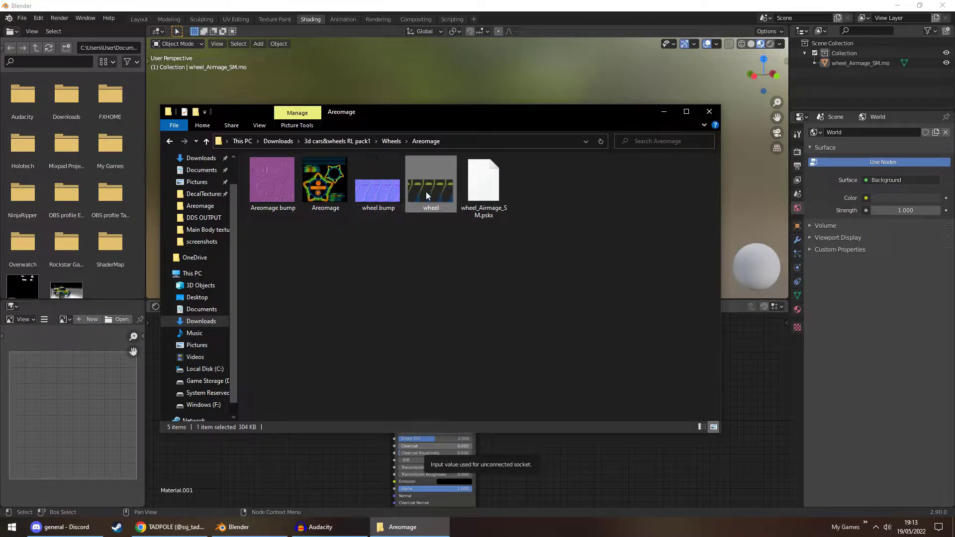
{"action": "left_click_drag", "start_coordinate": [425, 192], "coordinate": [296, 335]}
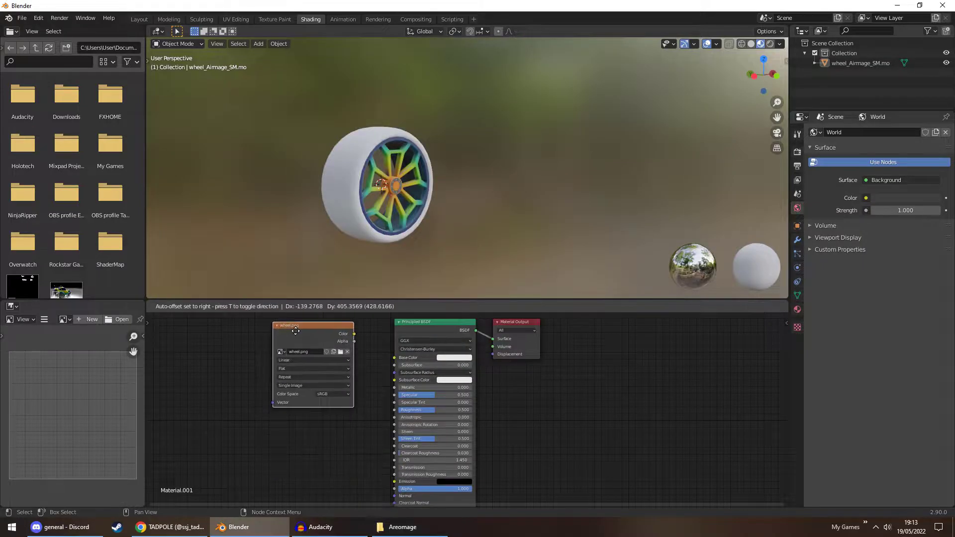
{"action": "left_click_drag", "start_coordinate": [354, 334], "coordinate": [395, 358]}
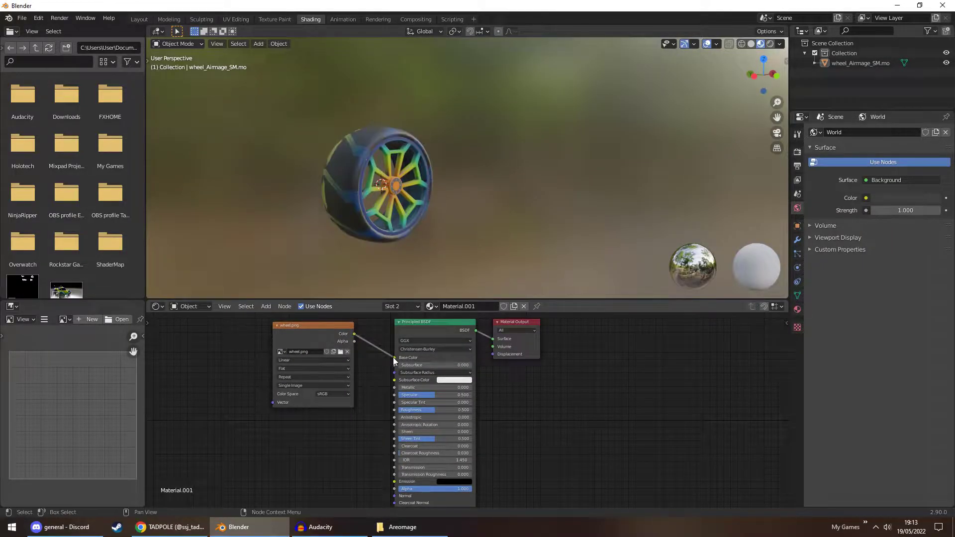
{"action": "middle_click_drag", "start_coordinate": [462, 214], "coordinate": [399, 239]}
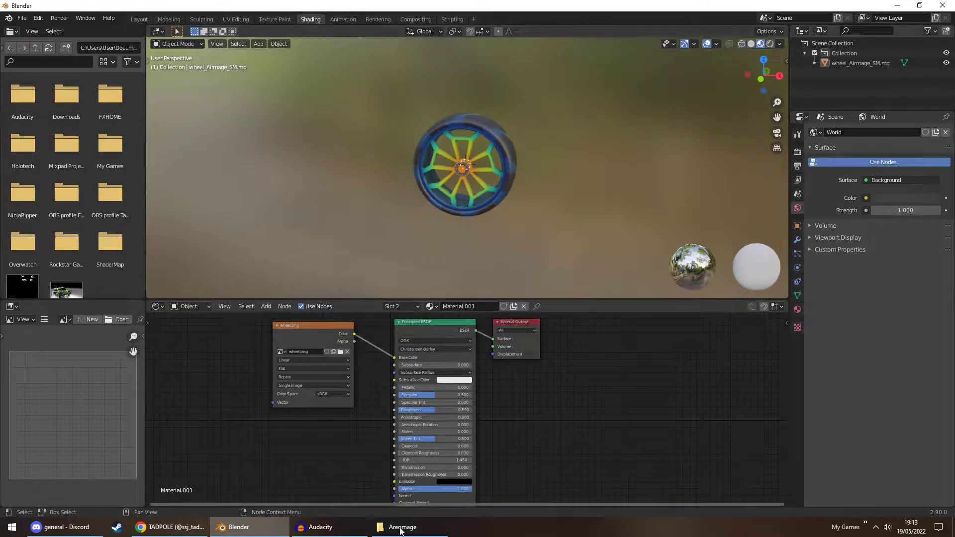
Inspect the textured tire, then bring wheel bump.png into the tire material.
{"action": "mouse_move", "coordinate": [402, 527]}
{"action": "left_click", "coordinate": [408, 485]}
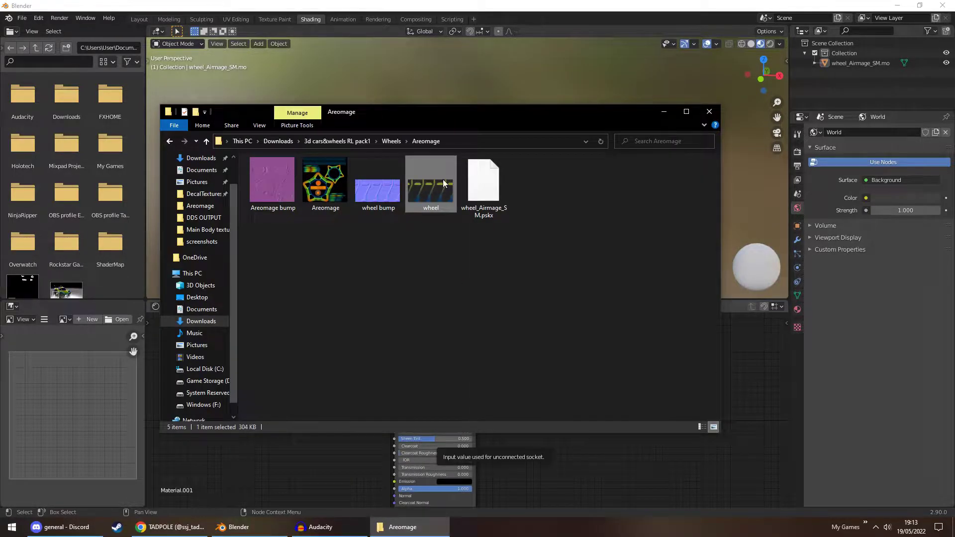
{"action": "left_click", "coordinate": [523, 174]}
{"action": "middle_click_drag", "start_coordinate": [523, 174], "coordinate": [469, 196]}
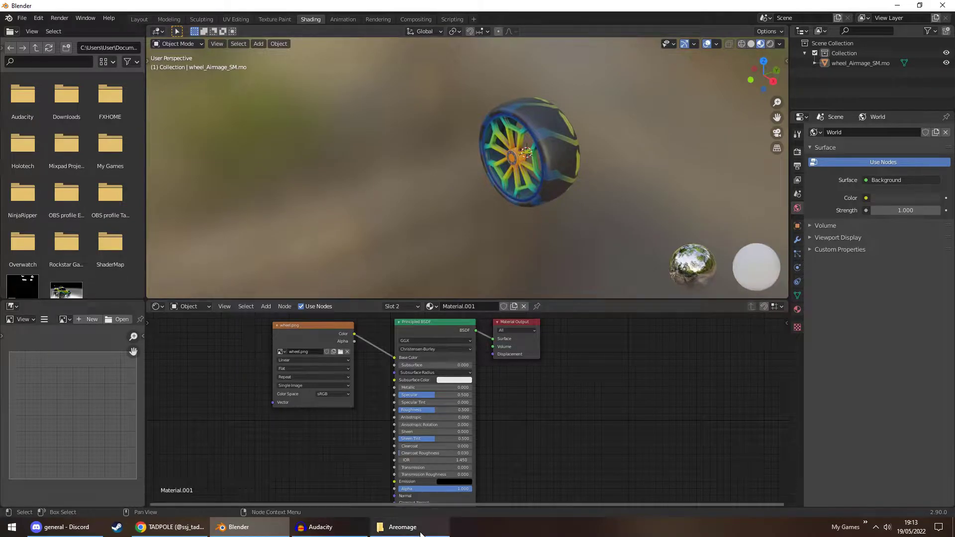
{"action": "left_click", "coordinate": [402, 527]}
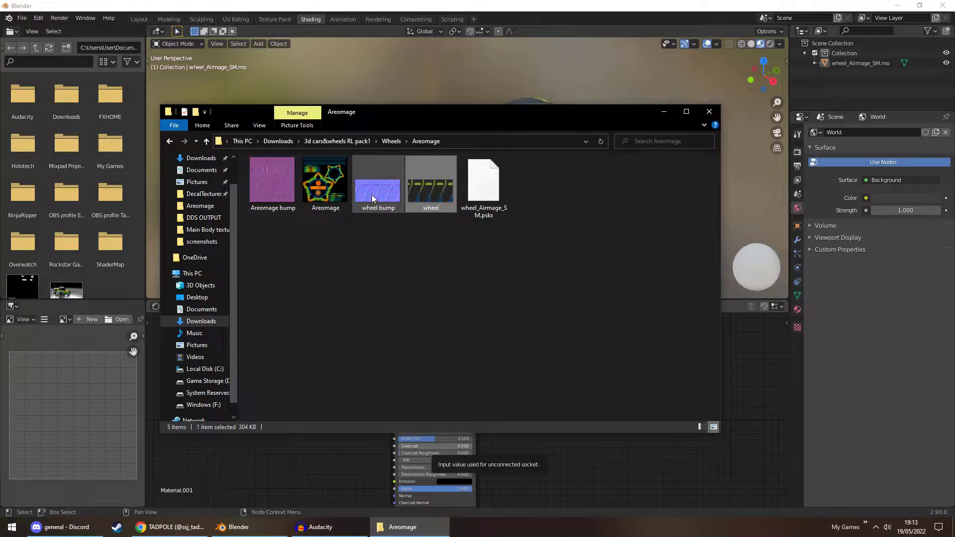
{"action": "left_click_drag", "start_coordinate": [371, 195], "coordinate": [342, 476]}
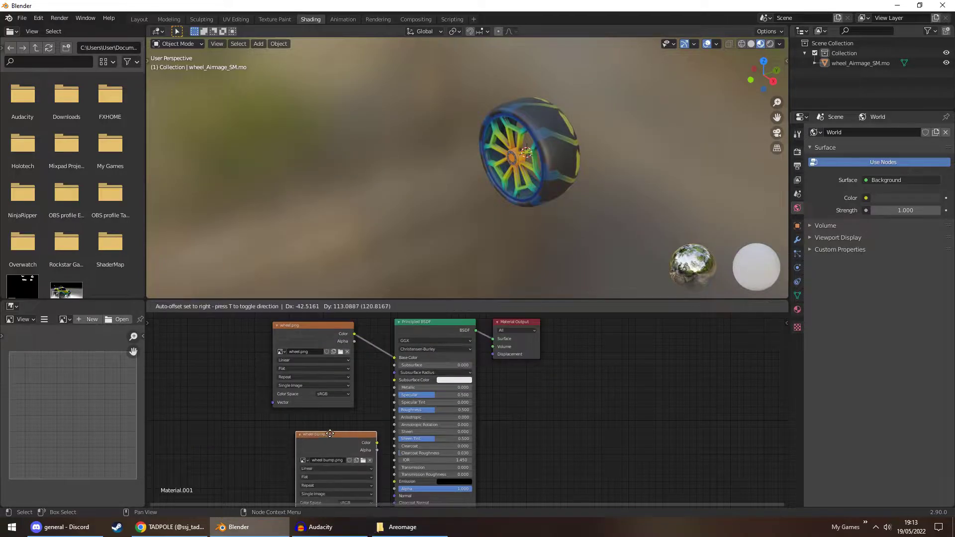
Route the wheel bump image through a new Normal Map node into the shader's Normal input.
{"action": "left_click_drag", "start_coordinate": [329, 434], "coordinate": [253, 418]}
{"action": "scroll", "coordinate": [327, 432], "scroll_direction": "down", "scroll_amount": 2}
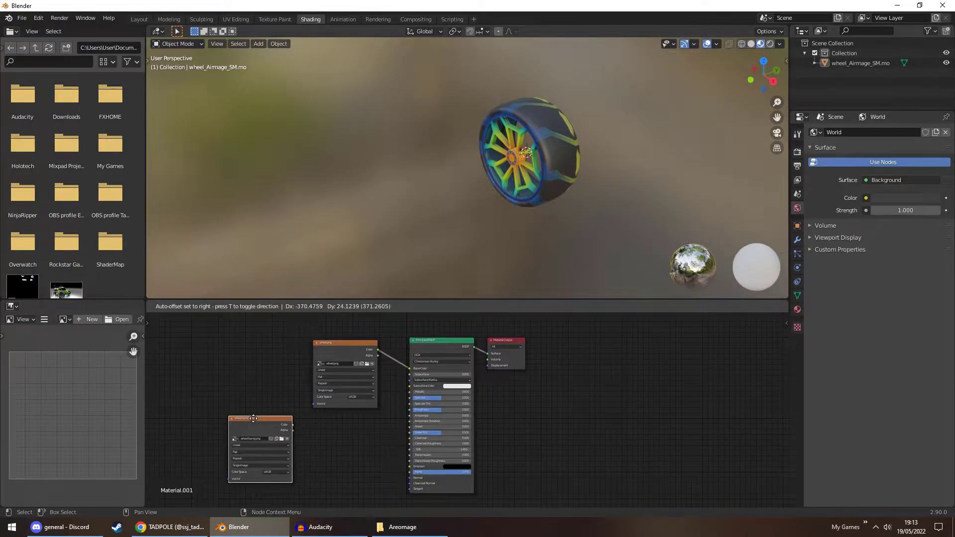
{"action": "left_click", "coordinate": [254, 418]}
{"action": "key", "text": "shift+a"}
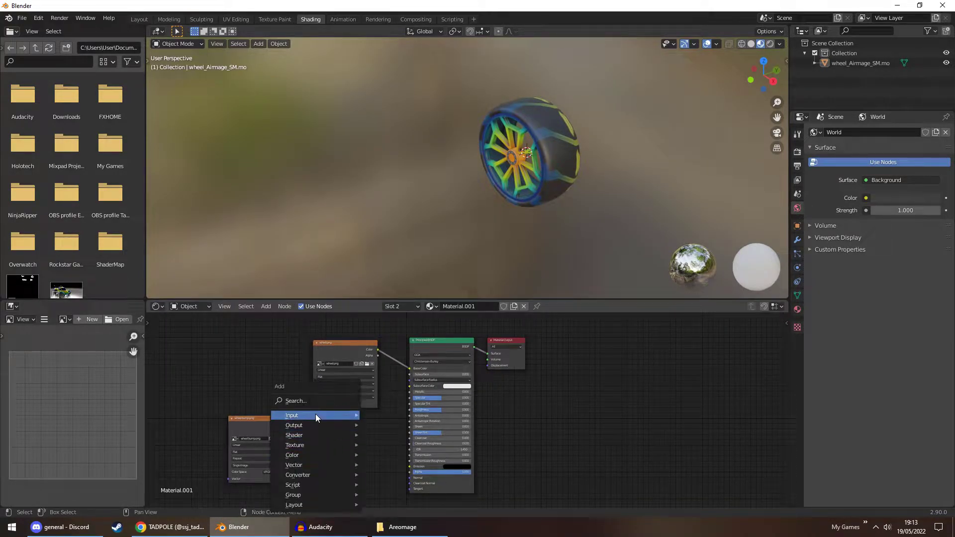
{"action": "left_click", "coordinate": [316, 415]}
{"action": "type", "text": "norm"}
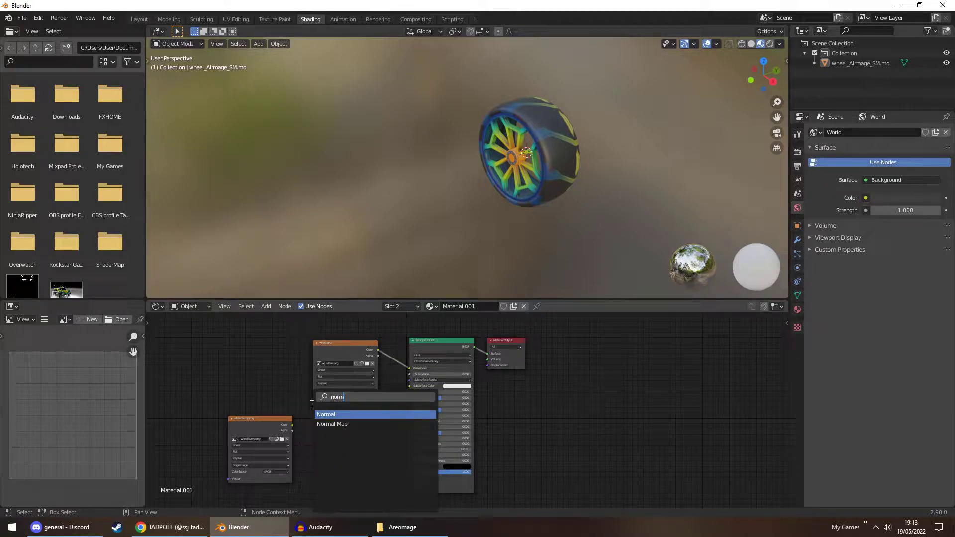
{"action": "left_click", "coordinate": [328, 424]}
{"action": "left_click", "coordinate": [344, 450]}
{"action": "left_click_drag", "start_coordinate": [292, 425], "coordinate": [325, 470]}
{"action": "left_click_drag", "start_coordinate": [366, 442], "coordinate": [411, 478]}
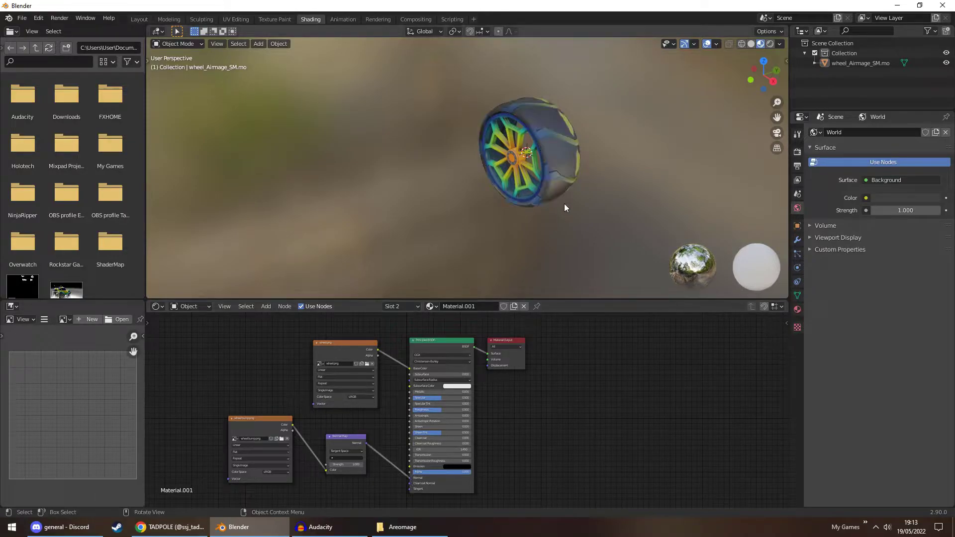
Lower the Normal Map strength to soften the tire bumps and review the result.
{"action": "middle_click_drag", "start_coordinate": [575, 156], "coordinate": [514, 178]}
{"action": "scroll", "coordinate": [504, 178], "scroll_direction": "up", "scroll_amount": 5}
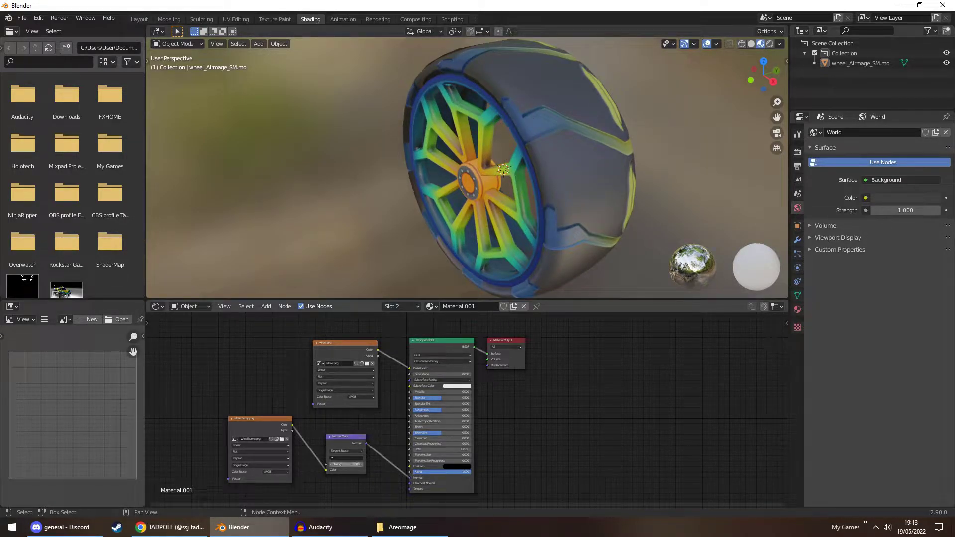
{"action": "mouse_move", "coordinate": [346, 464]}
{"action": "left_mouse_down"}
{"action": "mouse_move", "coordinate": [365, 464]}
{"action": "mouse_move", "coordinate": [348, 464]}
{"action": "left_mouse_up"}
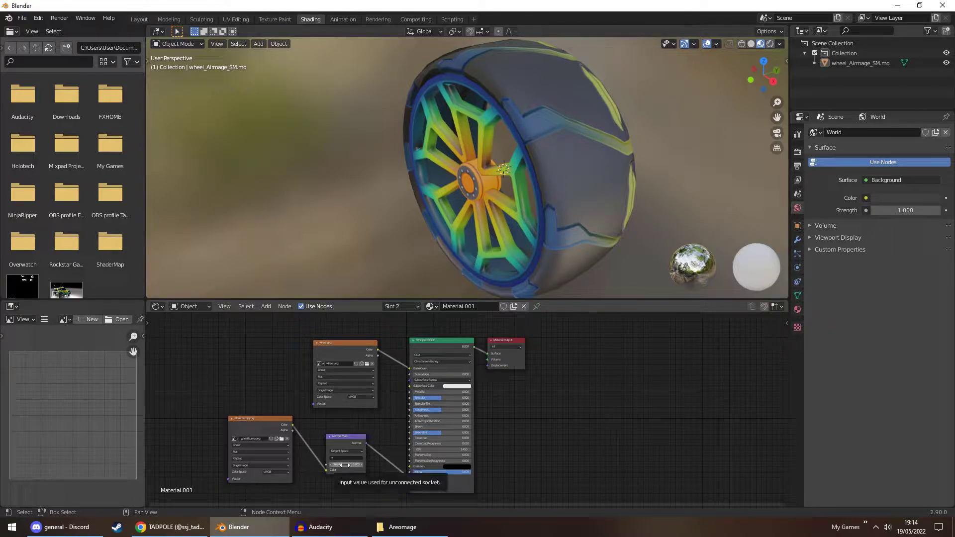
{"action": "left_click_drag", "start_coordinate": [340, 464], "coordinate": [333, 464]}
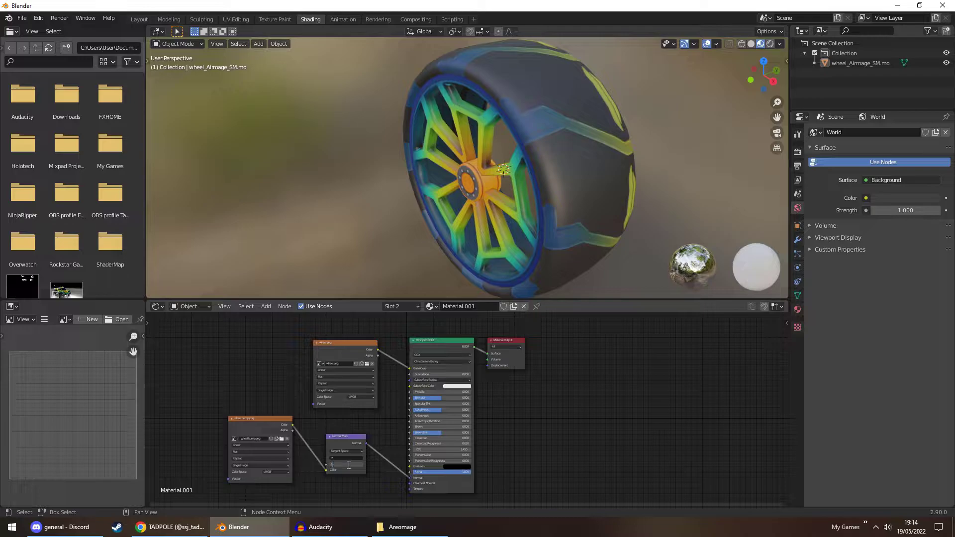
{"action": "key", "text": "Return"}
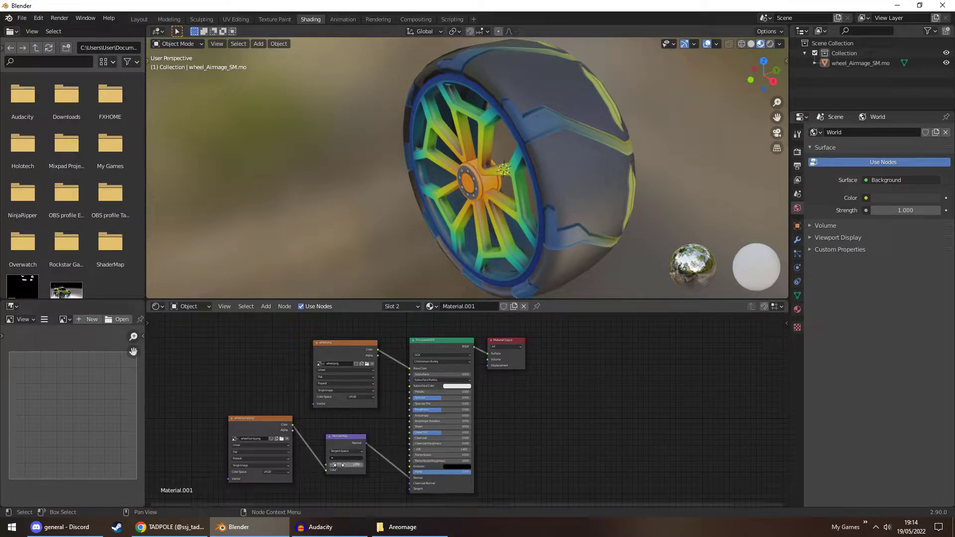
{"action": "middle_click_drag", "start_coordinate": [454, 212], "coordinate": [470, 189]}
Switch to the Wheel_Airmage_Default_MIC rim material and add the Areomage bump image to it.
{"action": "left_click", "coordinate": [458, 195]}
{"action": "left_click", "coordinate": [398, 306]}
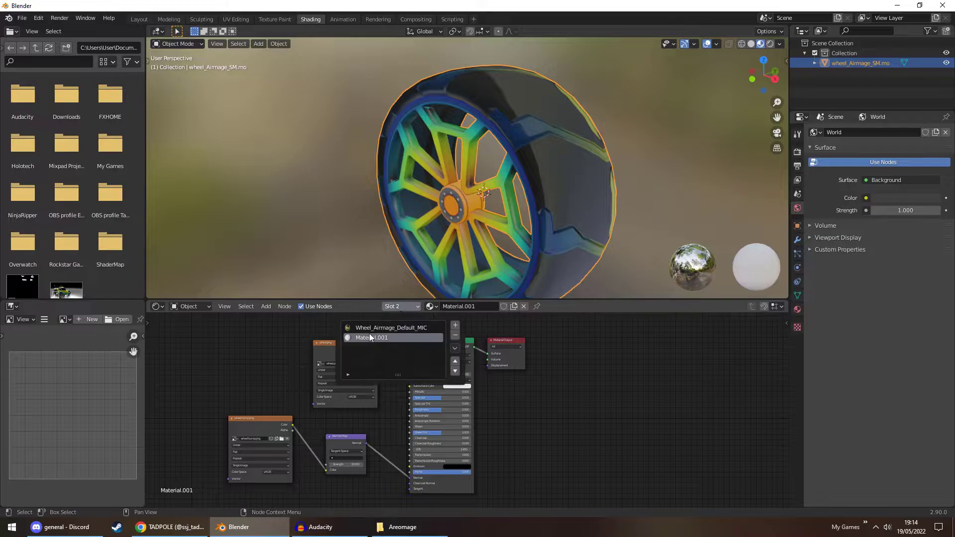
{"action": "left_click", "coordinate": [368, 327]}
{"action": "left_click", "coordinate": [327, 201]}
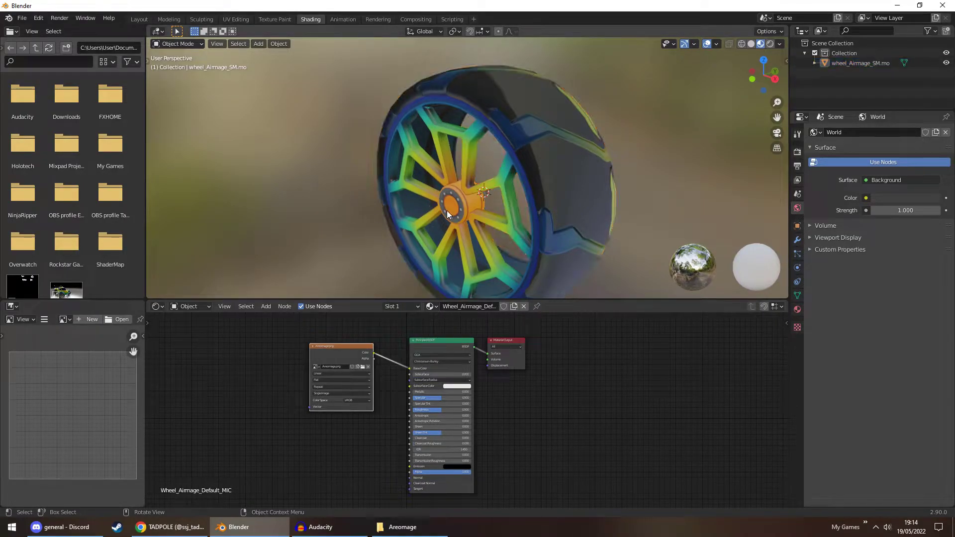
{"action": "left_click", "coordinate": [403, 527]}
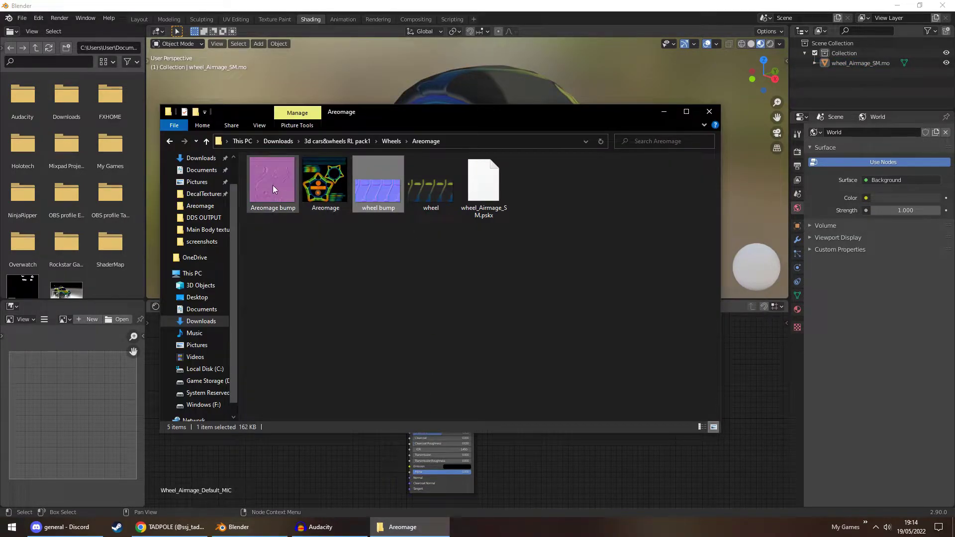
{"action": "left_click_drag", "start_coordinate": [273, 185], "coordinate": [255, 424]}
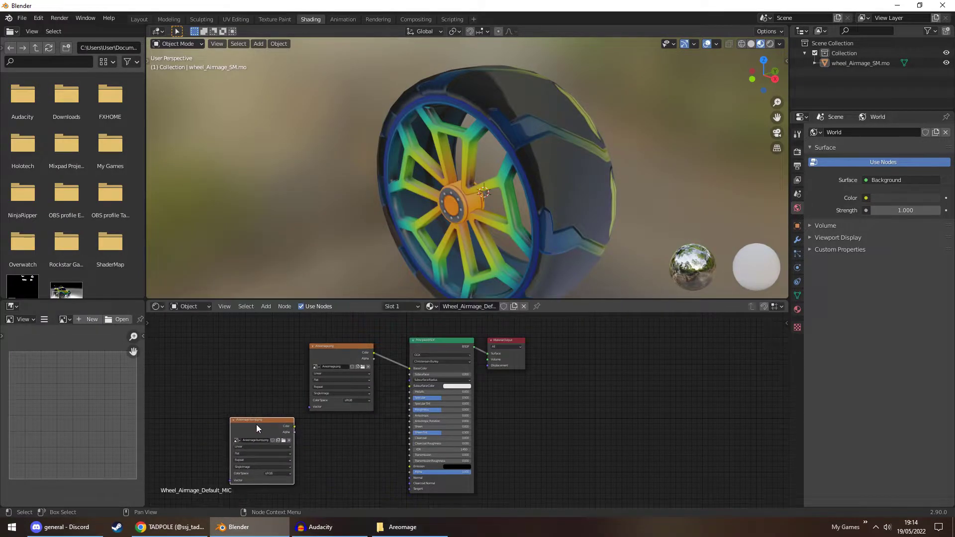
Feed the bump image, set to Non-Color, through a Normal Map node into the BSDF Normal.
{"action": "key", "text": "shift+a"}
{"action": "left_click", "coordinate": [286, 399]}
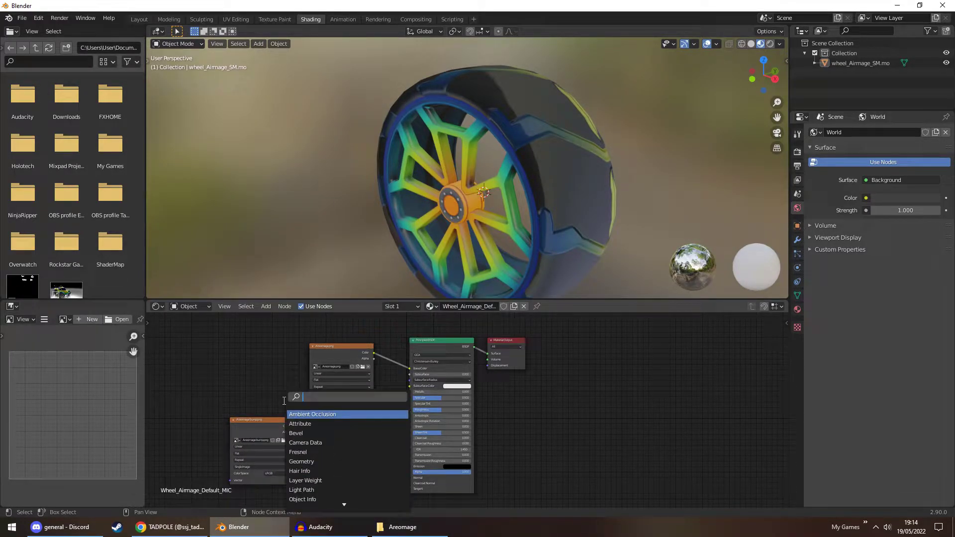
{"action": "type", "text": "norm"}
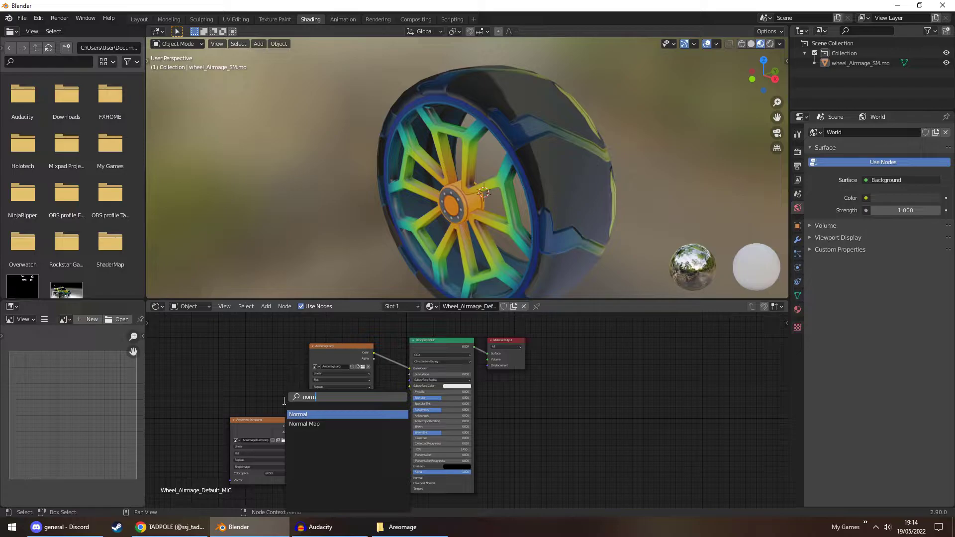
{"action": "left_click", "coordinate": [304, 423]}
{"action": "left_click", "coordinate": [356, 470]}
{"action": "left_click_drag", "start_coordinate": [295, 427], "coordinate": [309, 444]}
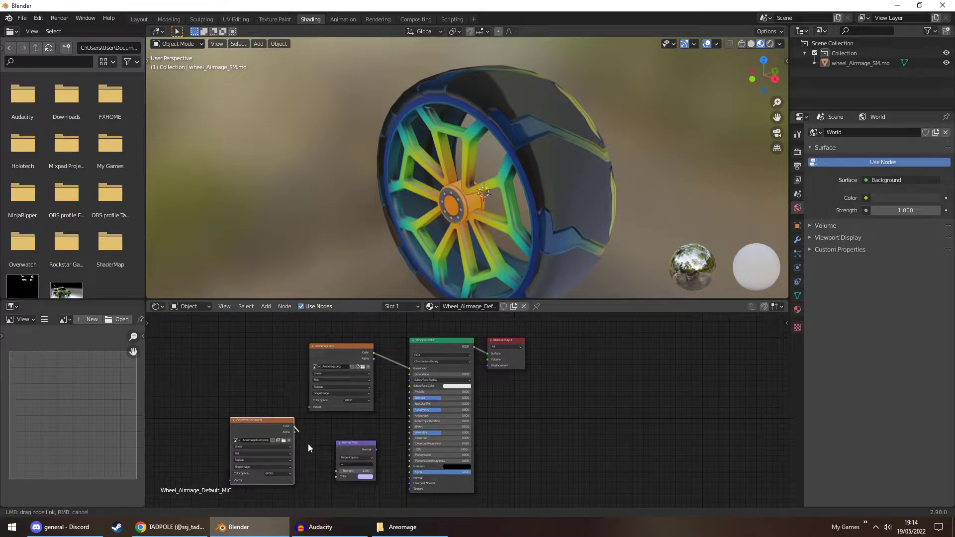
{"action": "left_click_drag", "start_coordinate": [333, 476], "coordinate": [336, 476]}
{"action": "left_click", "coordinate": [279, 474]}
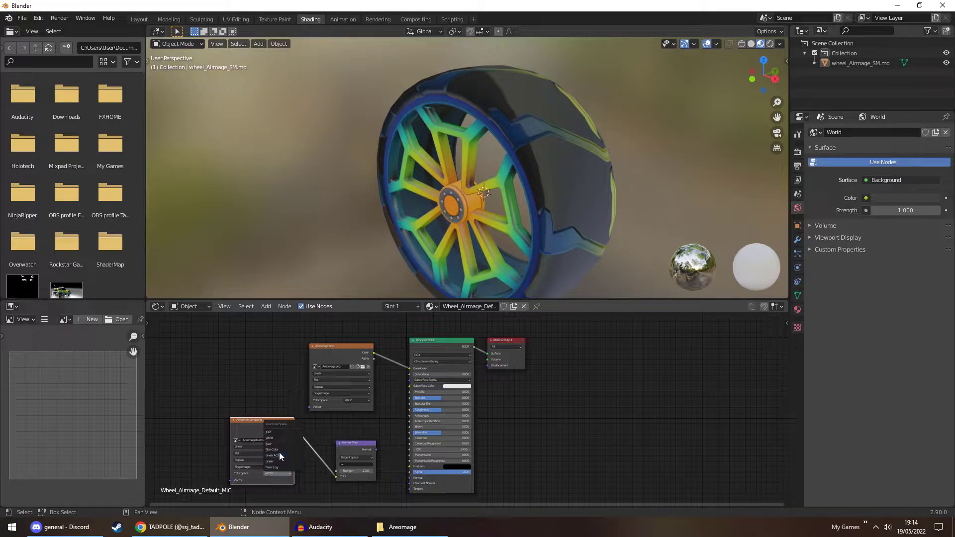
{"action": "left_click", "coordinate": [277, 450]}
{"action": "left_click_drag", "start_coordinate": [376, 449], "coordinate": [409, 477]}
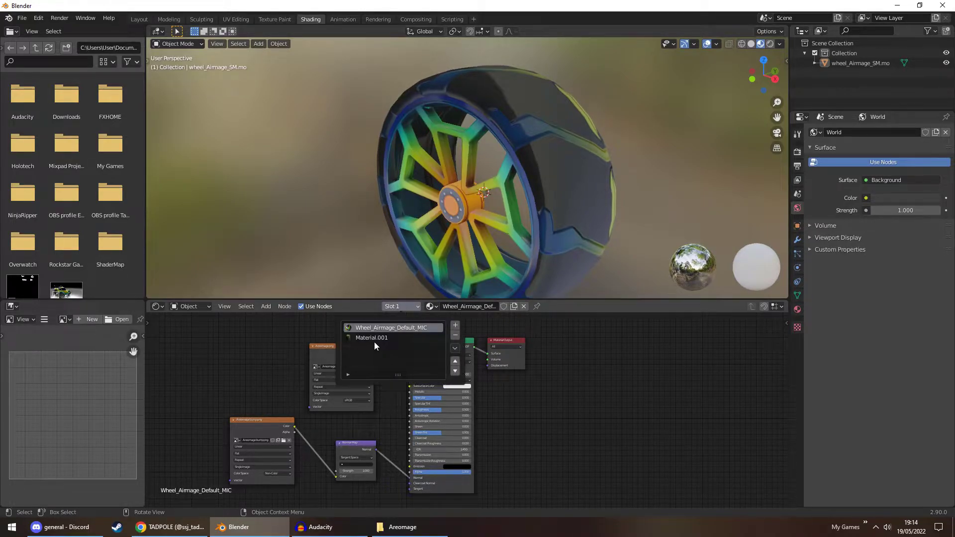
Set Material.001's bump image color space to Non-Color.
{"action": "left_click", "coordinate": [374, 339]}
{"action": "left_click", "coordinate": [279, 471]}
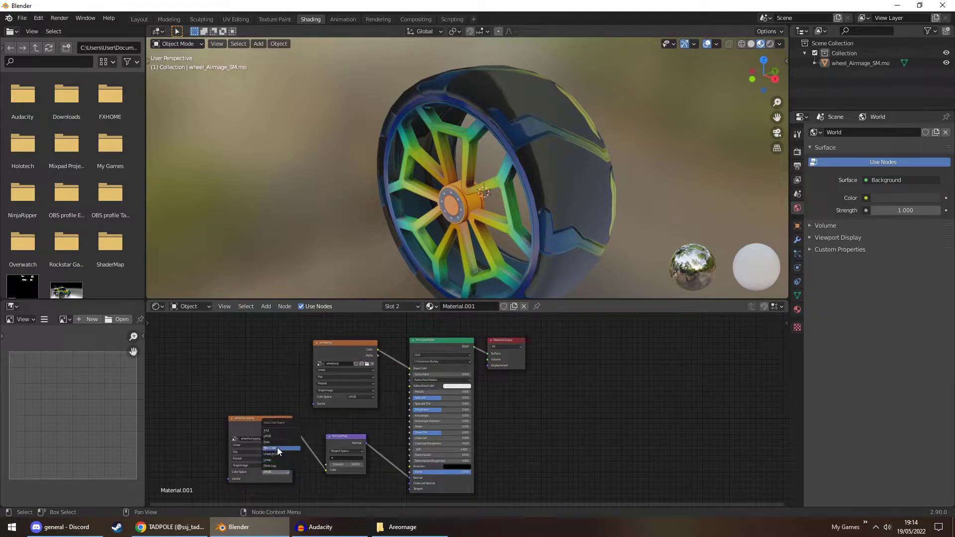
{"action": "left_click", "coordinate": [277, 449]}
Give Wheel_Airmage_Default_MIC a Normal Map strength of 10 and Metallic 0.918.
{"action": "left_click", "coordinate": [407, 309]}
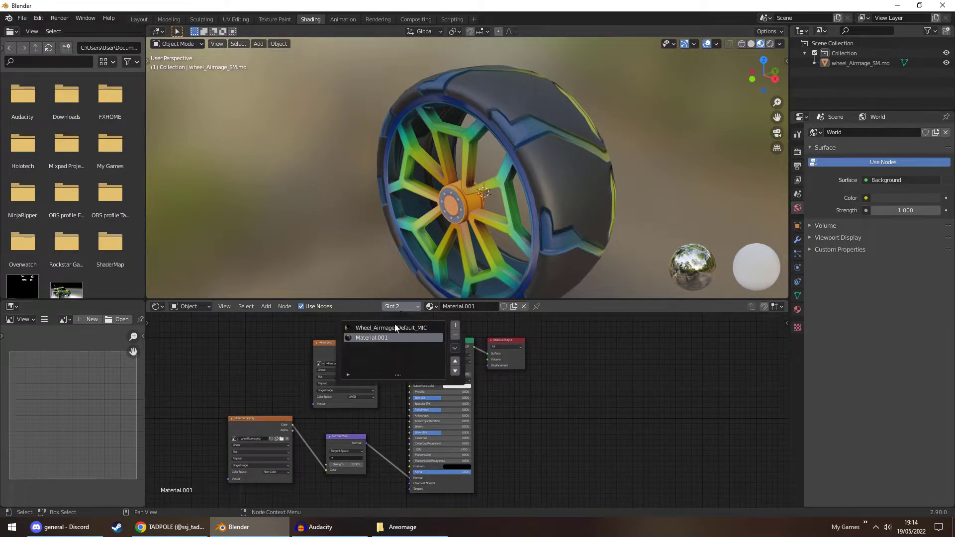
{"action": "left_click", "coordinate": [344, 326]}
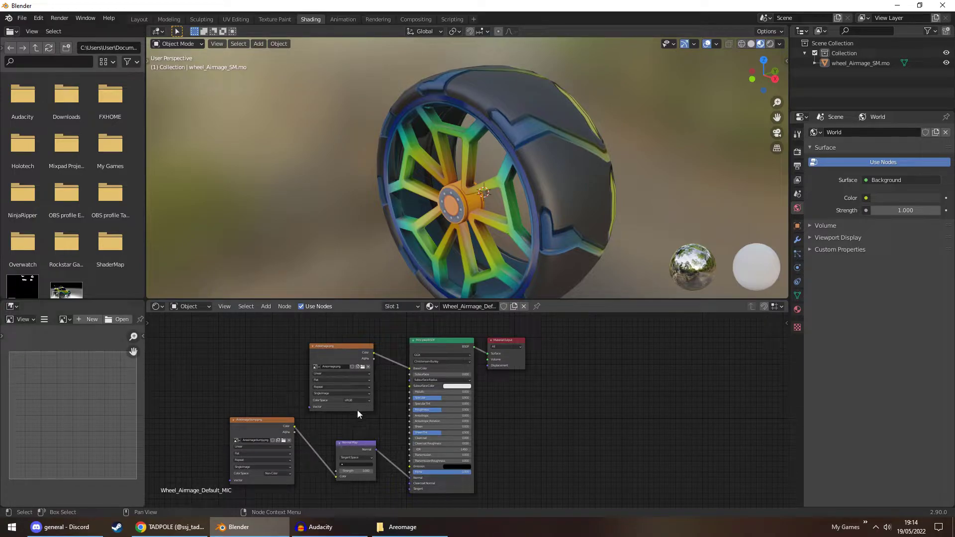
{"action": "left_click", "coordinate": [356, 470]}
{"action": "type", "text": "10"}
{"action": "key", "text": "Return"}
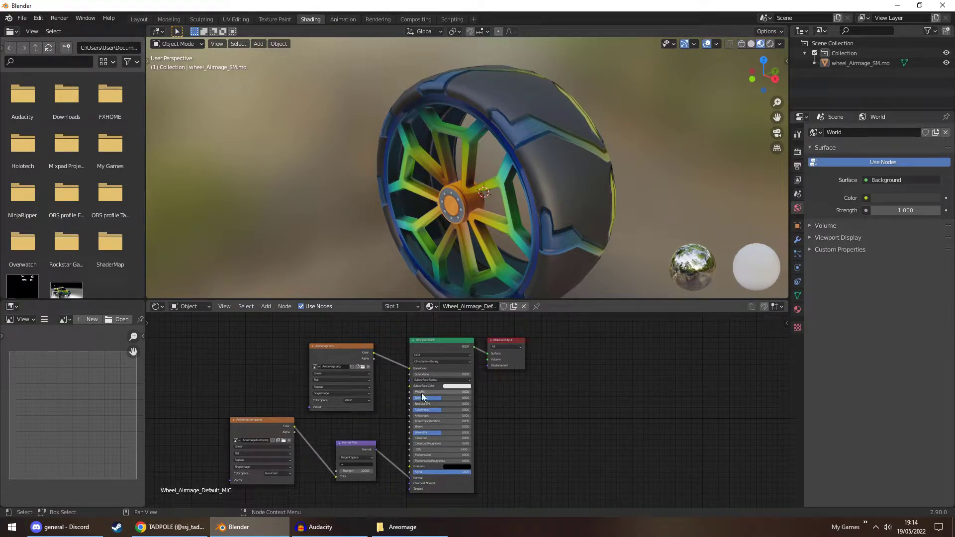
{"action": "mouse_move", "coordinate": [422, 393]}
{"action": "left_mouse_down"}
{"action": "mouse_move", "coordinate": [457, 393]}
{"action": "mouse_move", "coordinate": [424, 398]}
{"action": "mouse_move", "coordinate": [428, 409]}
{"action": "left_mouse_up"}
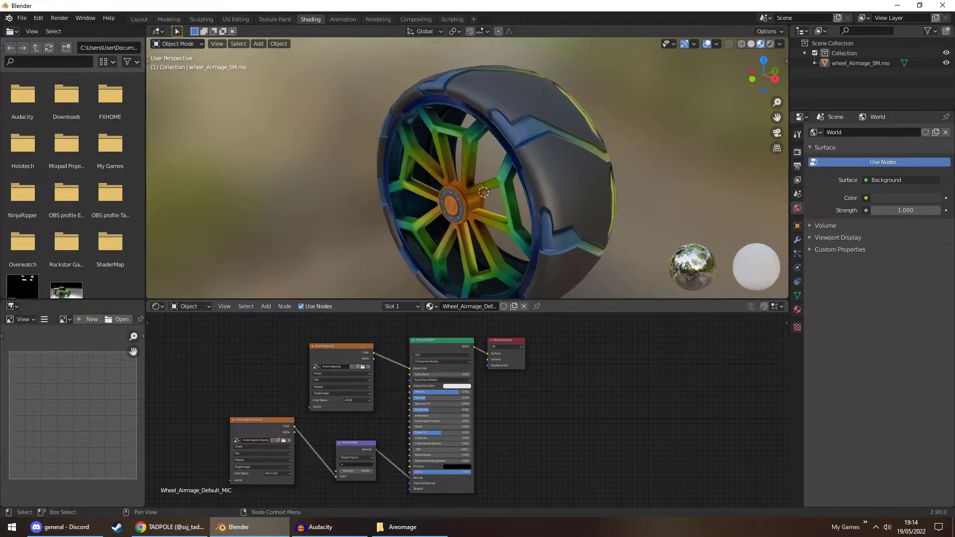
Adjust Material.001's Metallic and lower its Specular and Roughness.
{"action": "left_click", "coordinate": [399, 307]}
{"action": "left_click", "coordinate": [383, 338]}
{"action": "left_click_drag", "start_coordinate": [427, 392], "coordinate": [417, 398]}
{"action": "left_click_drag", "start_coordinate": [427, 410], "coordinate": [421, 409]}
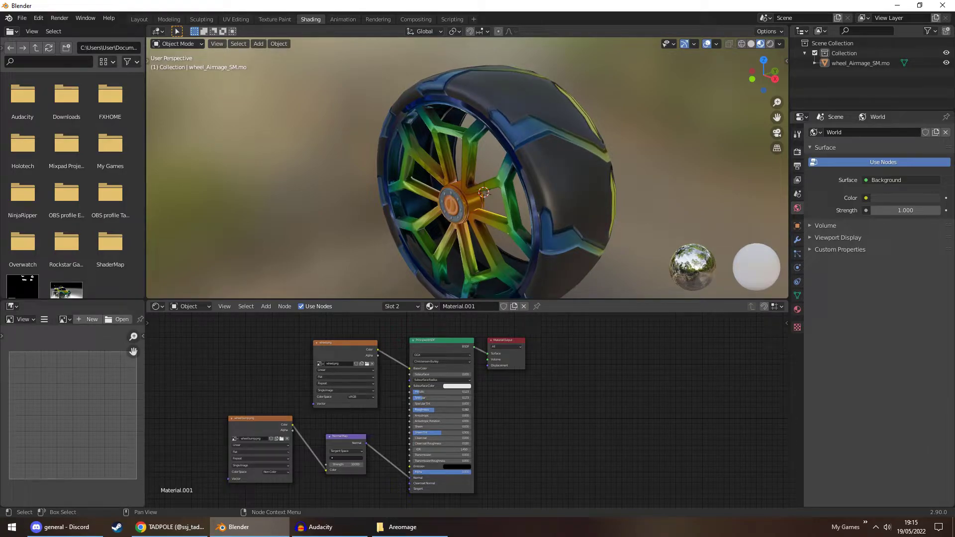
{"action": "scroll", "coordinate": [294, 132], "scroll_direction": "down", "scroll_amount": 2}
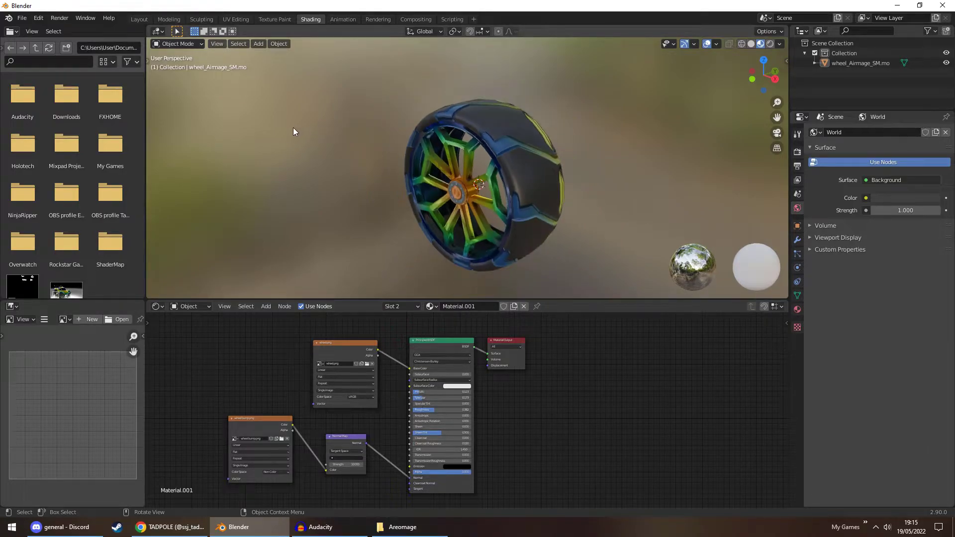
Look over the wheel in the Layout and Texture Paint workspaces, orbiting around it.
{"action": "left_click", "coordinate": [139, 19]}
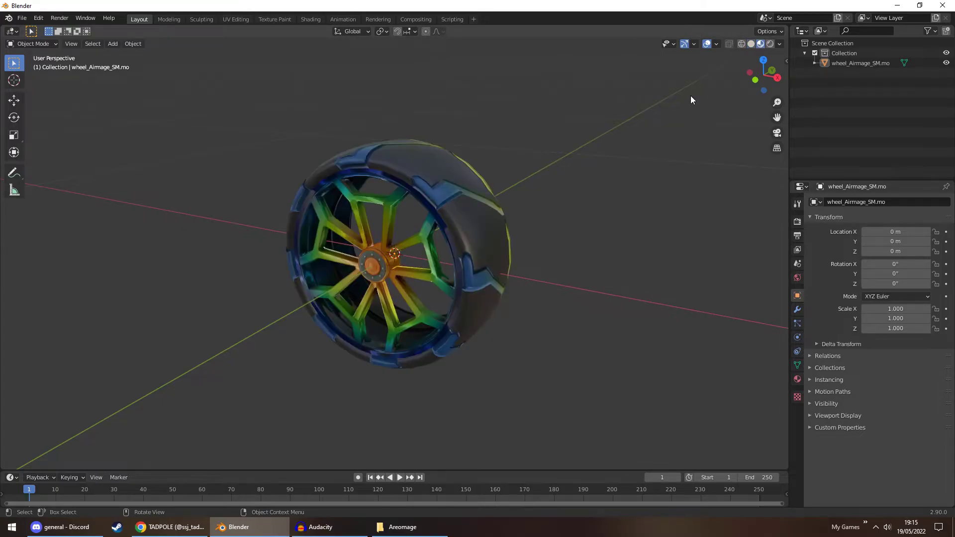
{"action": "mouse_move", "coordinate": [691, 100]}
{"action": "middle_mouse_down"}
{"action": "mouse_move", "coordinate": [535, 203]}
{"action": "mouse_move", "coordinate": [616, 183]}
{"action": "mouse_move", "coordinate": [595, 196]}
{"action": "mouse_move", "coordinate": [617, 194]}
{"action": "mouse_move", "coordinate": [603, 214]}
{"action": "mouse_move", "coordinate": [567, 216]}
{"action": "mouse_move", "coordinate": [598, 213]}
{"action": "mouse_move", "coordinate": [607, 238]}
{"action": "mouse_move", "coordinate": [472, 269]}
{"action": "mouse_move", "coordinate": [416, 228]}
{"action": "middle_mouse_up"}
{"action": "left_click", "coordinate": [268, 19]}
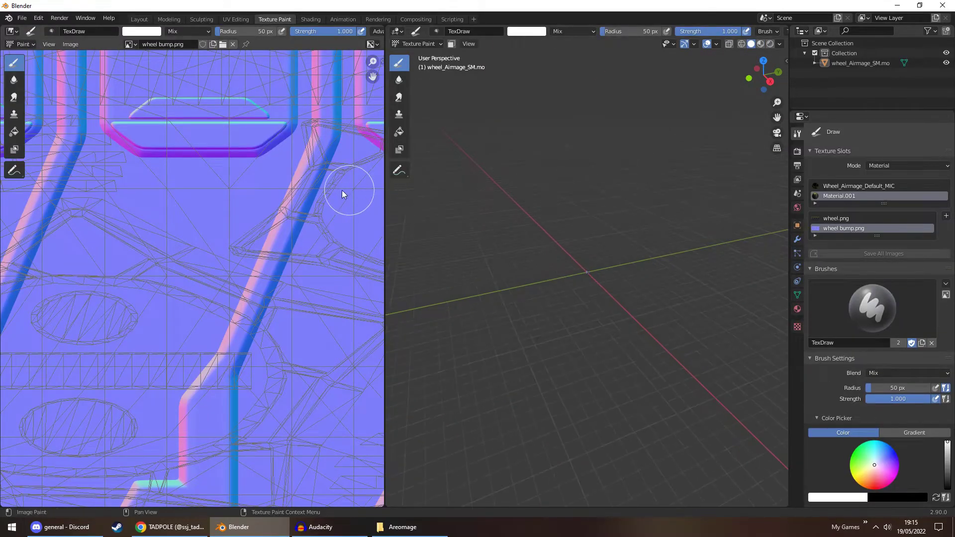
{"action": "left_click", "coordinate": [140, 19]}
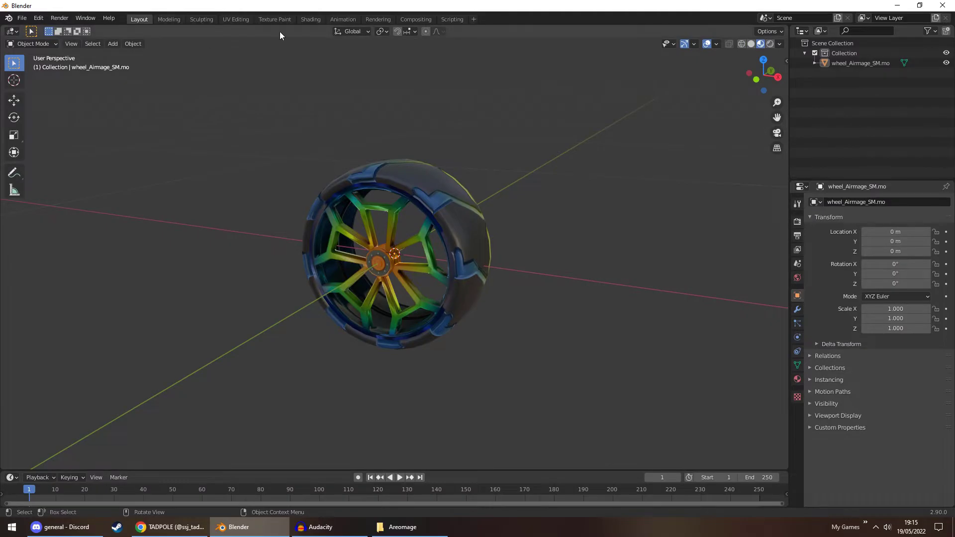
Check the wheel's material slot list in the Shading workspace, then go back to Layout.
{"action": "left_click", "coordinate": [310, 18]}
{"action": "left_click", "coordinate": [401, 305]}
{"action": "left_click", "coordinate": [393, 326]}
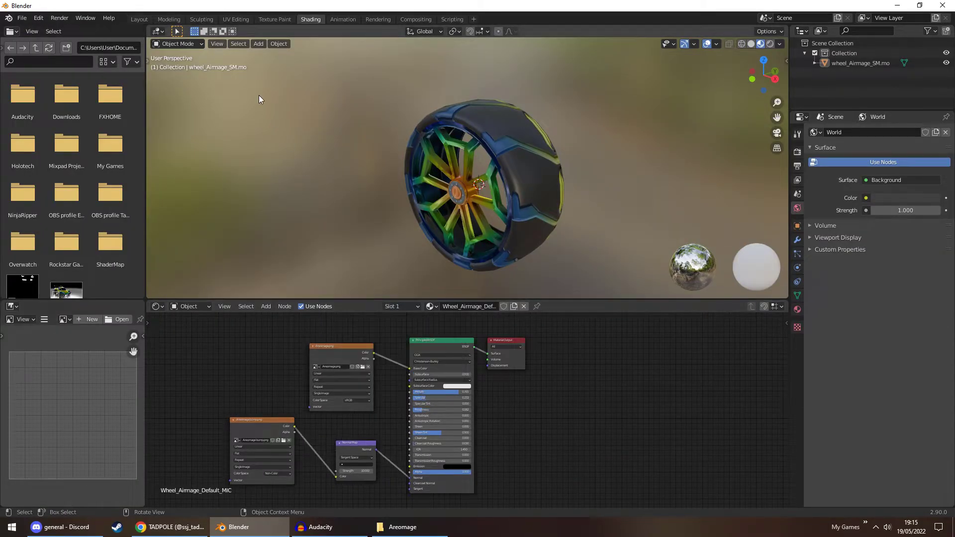
{"action": "left_click", "coordinate": [139, 19]}
In UV Editing, box-select the left half of the UV layout and view the wheel side-on.
{"action": "left_click", "coordinate": [232, 19]}
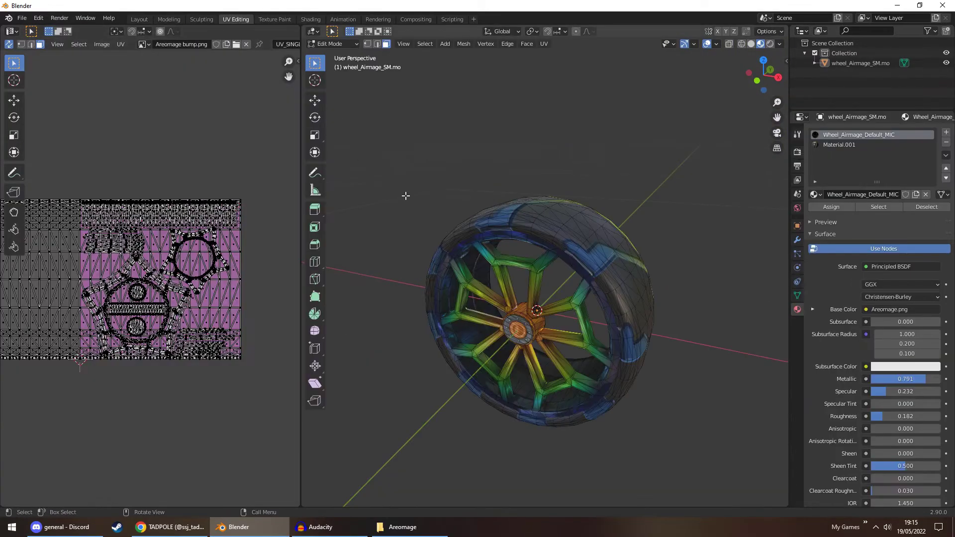
{"action": "scroll", "coordinate": [405, 196], "scroll_direction": "down", "scroll_amount": 1}
{"action": "scroll", "coordinate": [135, 251], "scroll_direction": "down", "scroll_amount": 3}
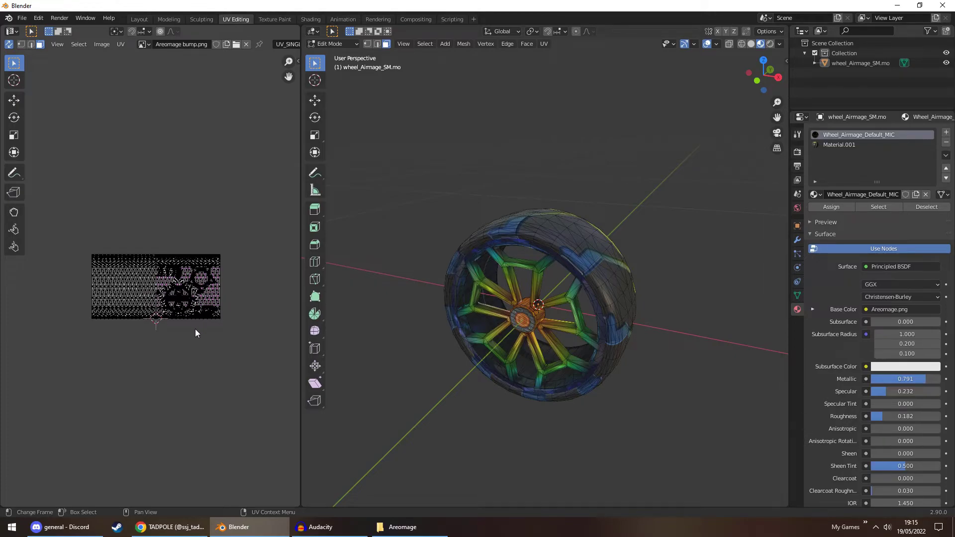
{"action": "left_click_drag", "start_coordinate": [64, 224], "coordinate": [155, 344]}
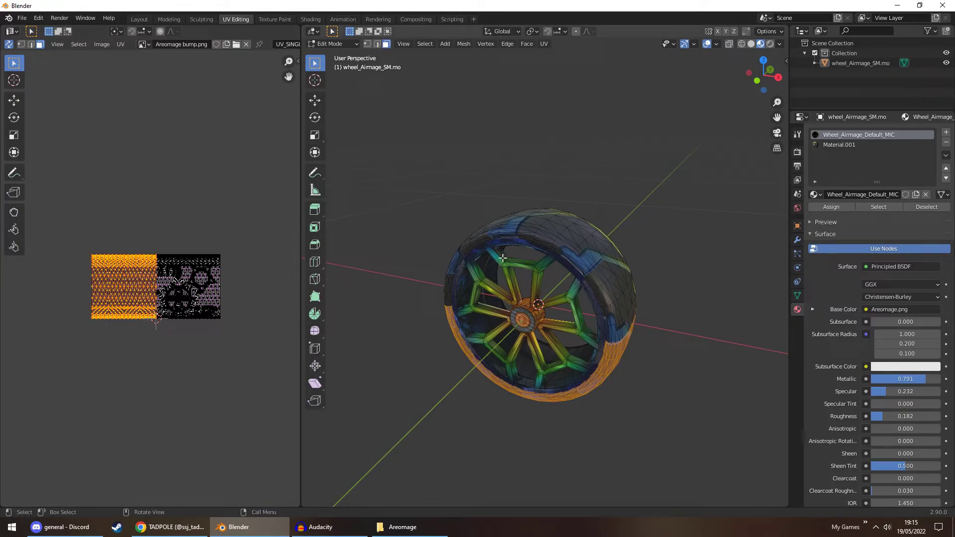
{"action": "middle_click_drag", "start_coordinate": [510, 266], "coordinate": [596, 269]}
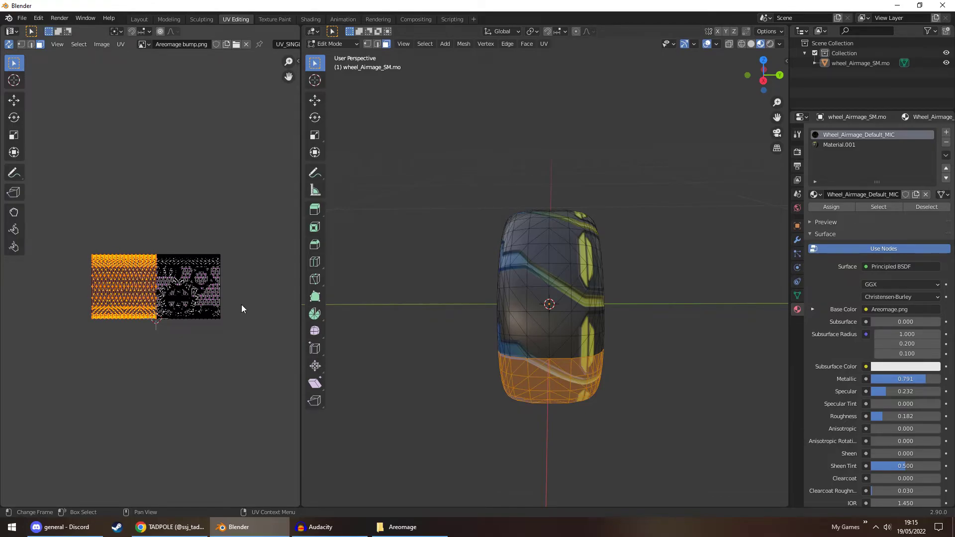
Select tire face patches at the centre and top, then clear them and return to Object Mode in Layout.
{"action": "key", "text": "l"}
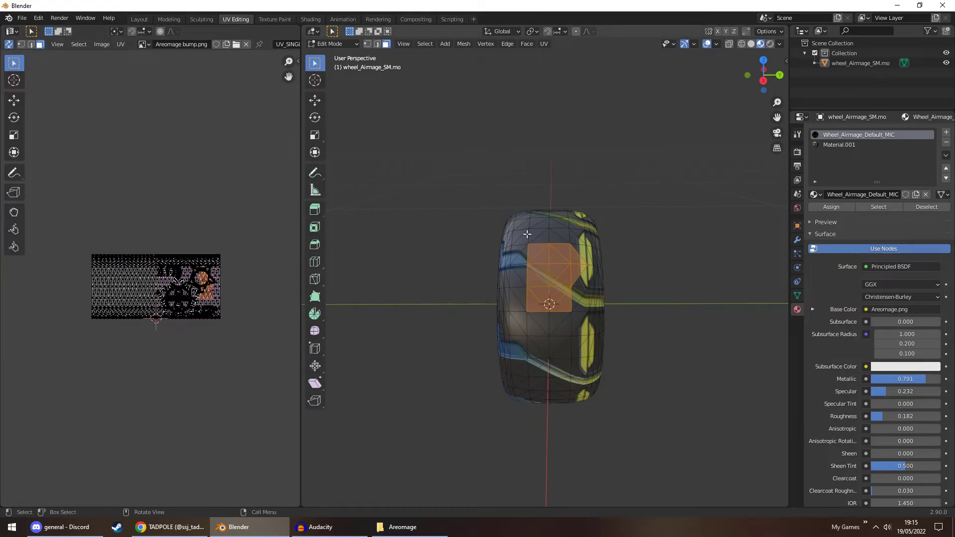
{"action": "middle_click_drag", "start_coordinate": [527, 234], "coordinate": [562, 233]}
{"action": "left_click", "coordinate": [562, 233]}
{"action": "key", "text": "l"}
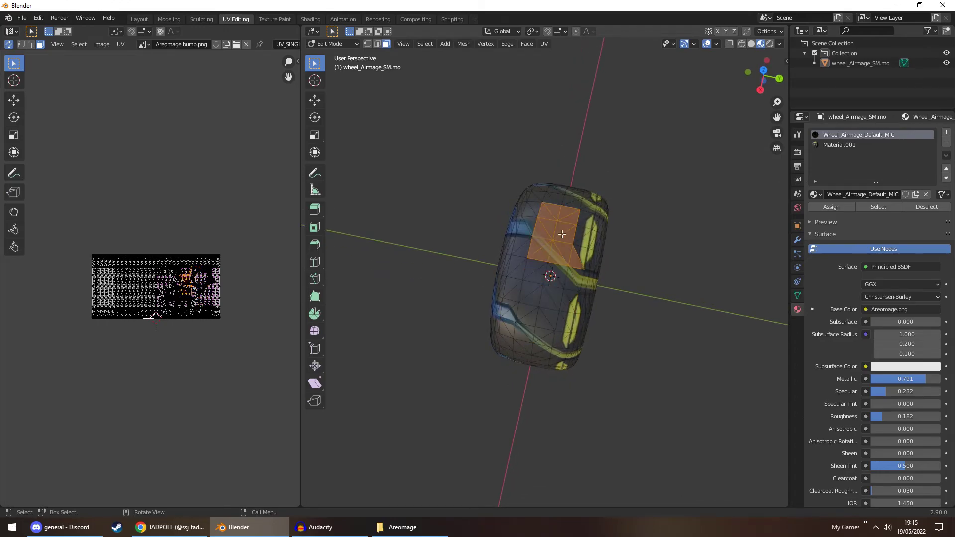
{"action": "left_click", "coordinate": [633, 186]}
{"action": "middle_click_drag", "start_coordinate": [633, 187], "coordinate": [539, 185]}
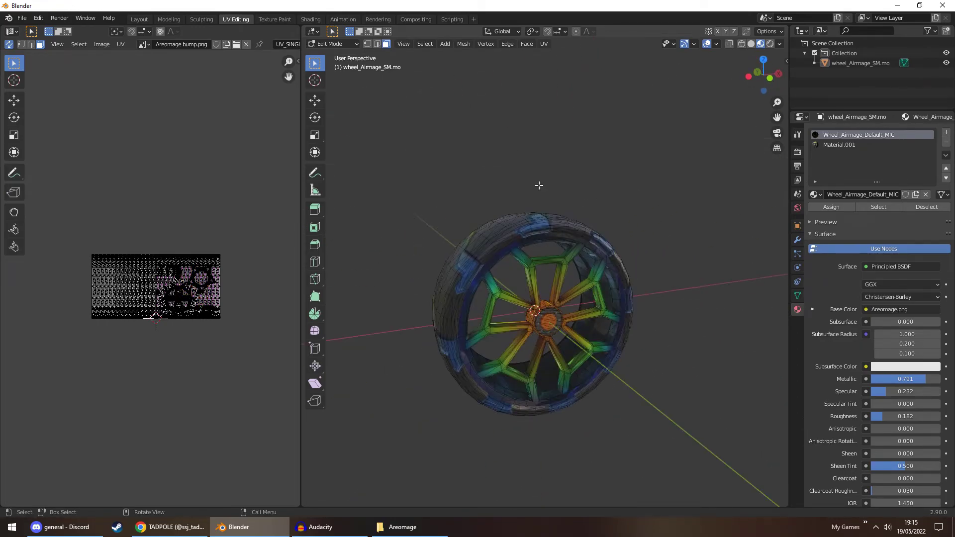
{"action": "key", "text": "Tab"}
{"action": "left_click", "coordinate": [139, 19]}
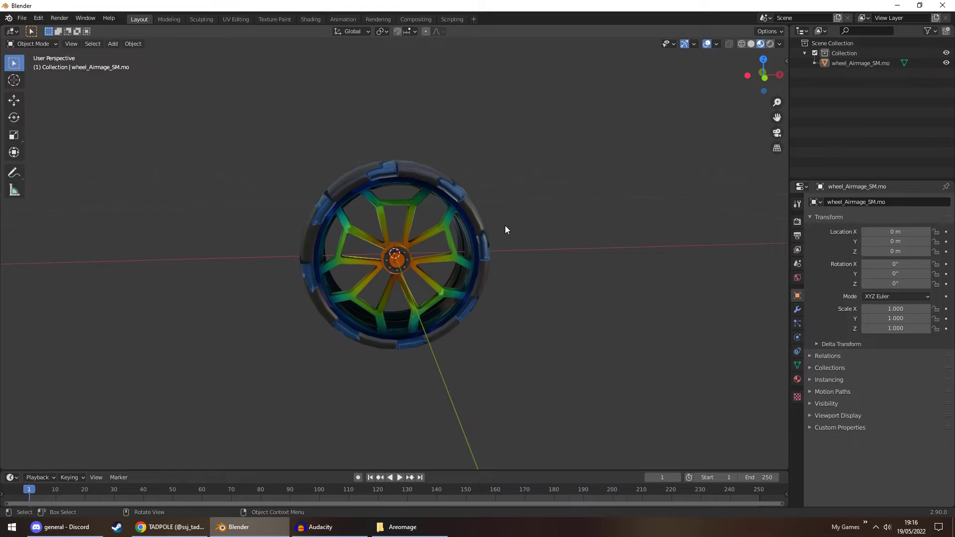